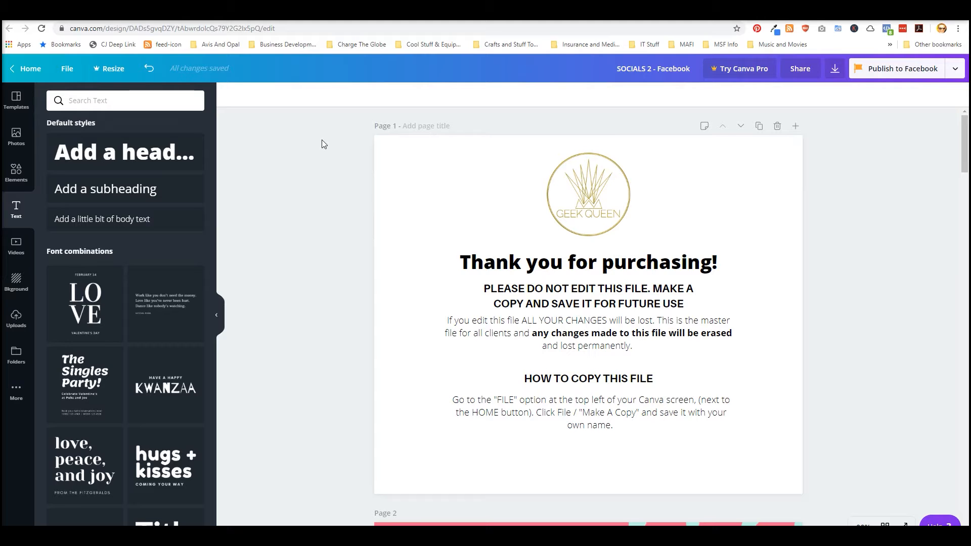
# Open the SOCIALS 1 - Facebook design from the My Templates folder for editing
pyautogui.click(34, 72)
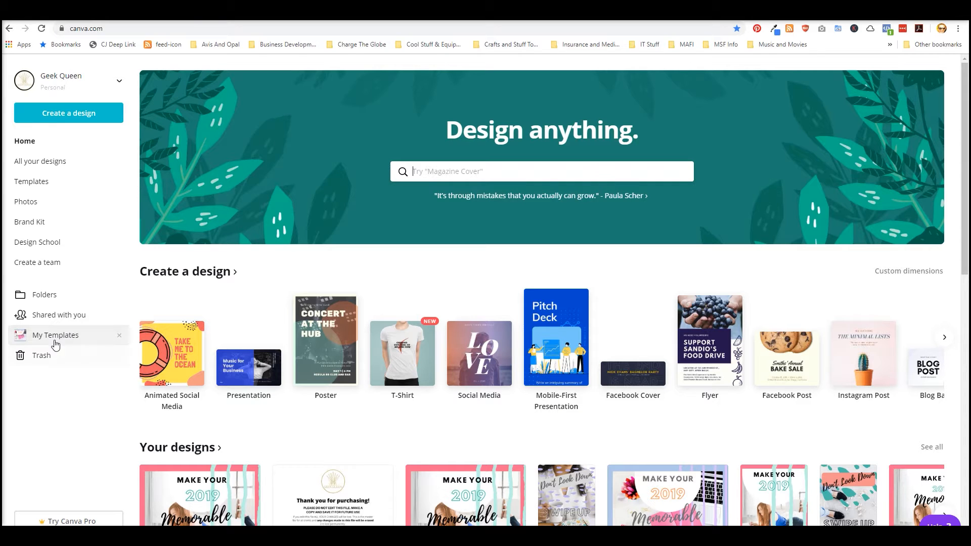
pyautogui.click(53, 338)
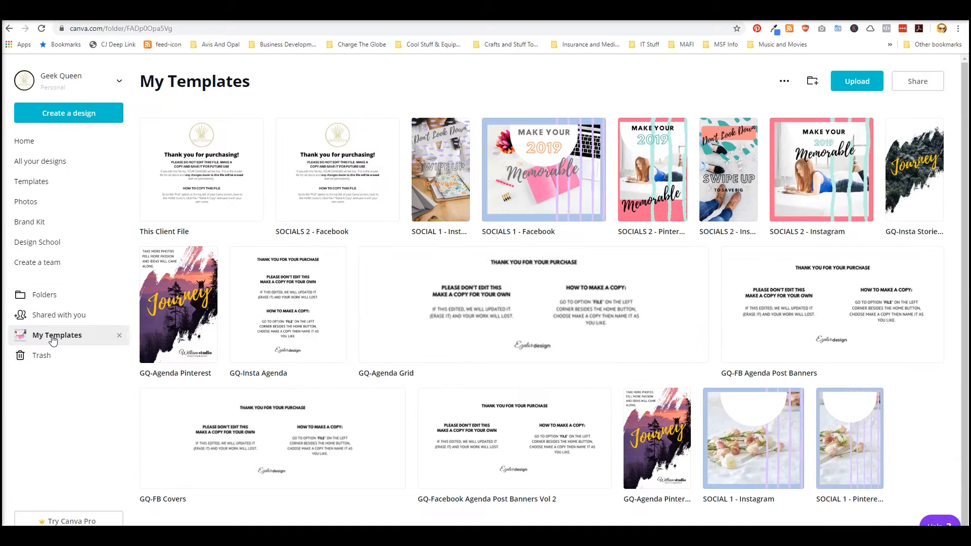
pyautogui.click(547, 180)
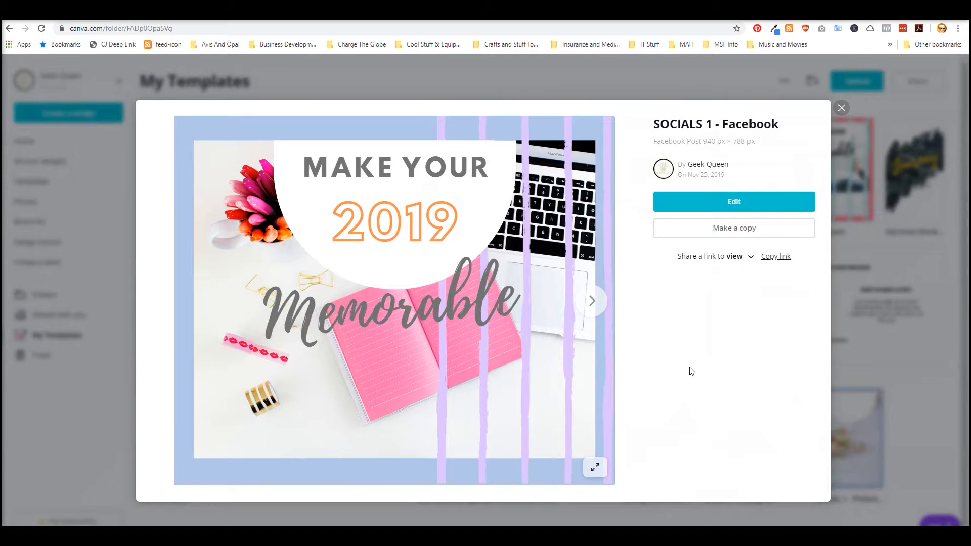
pyautogui.click(752, 205)
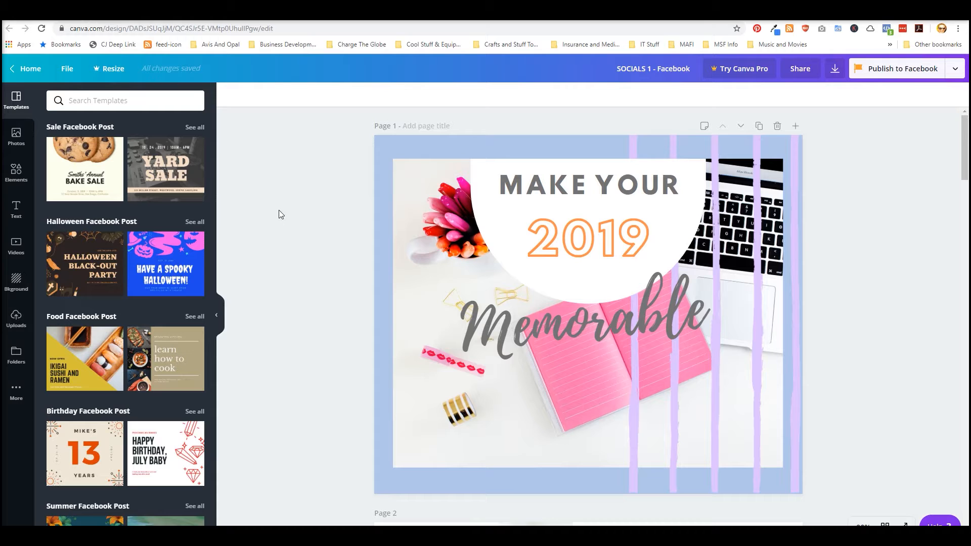
# Browse the suggested Facebook post templates beside the design, and hide the template list
pyautogui.scroll(-1, 133, 264)
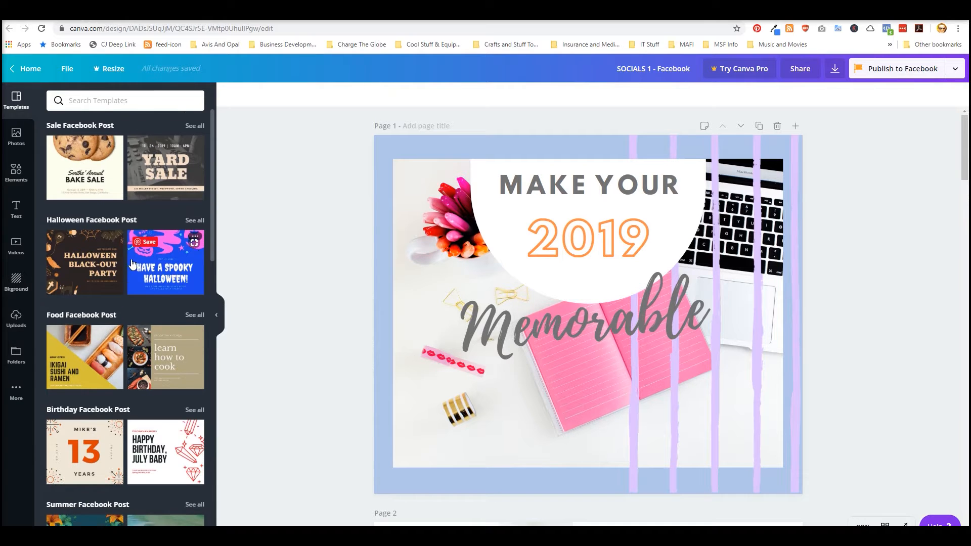
pyautogui.scroll(-5, 132, 264)
pyautogui.scroll(-10, 131, 264)
pyautogui.scroll(-10, 130, 264)
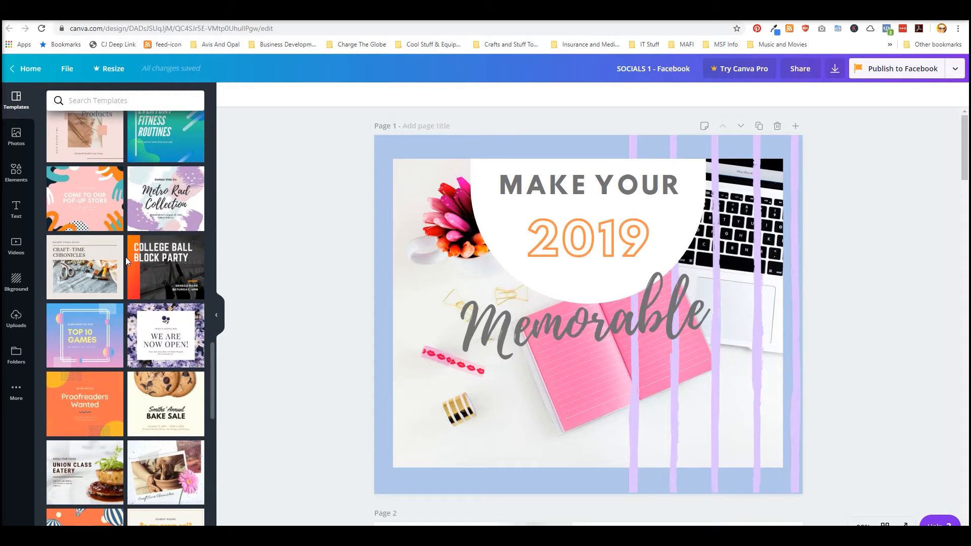
pyautogui.scroll(-9, 125, 261)
pyautogui.scroll(12, 121, 264)
pyautogui.scroll(10, 120, 263)
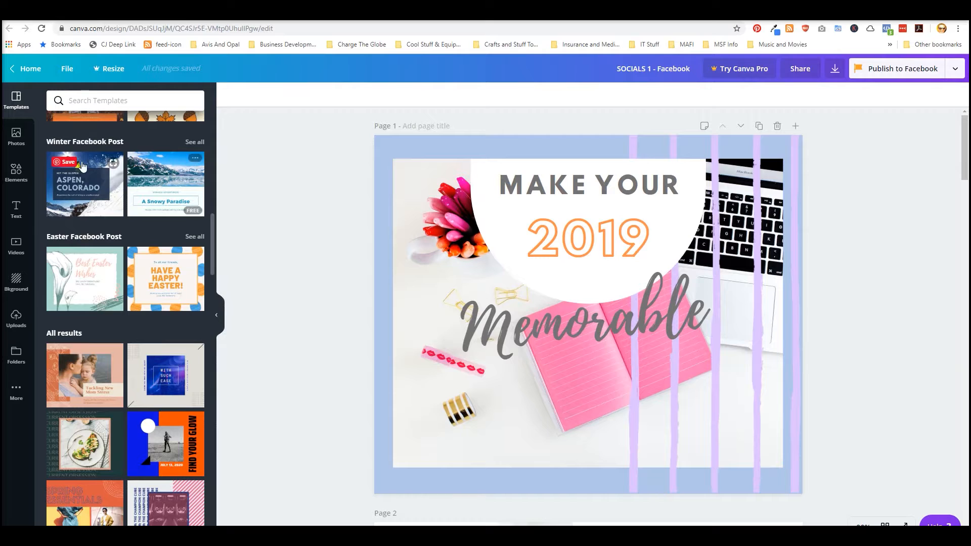
pyautogui.click(217, 319)
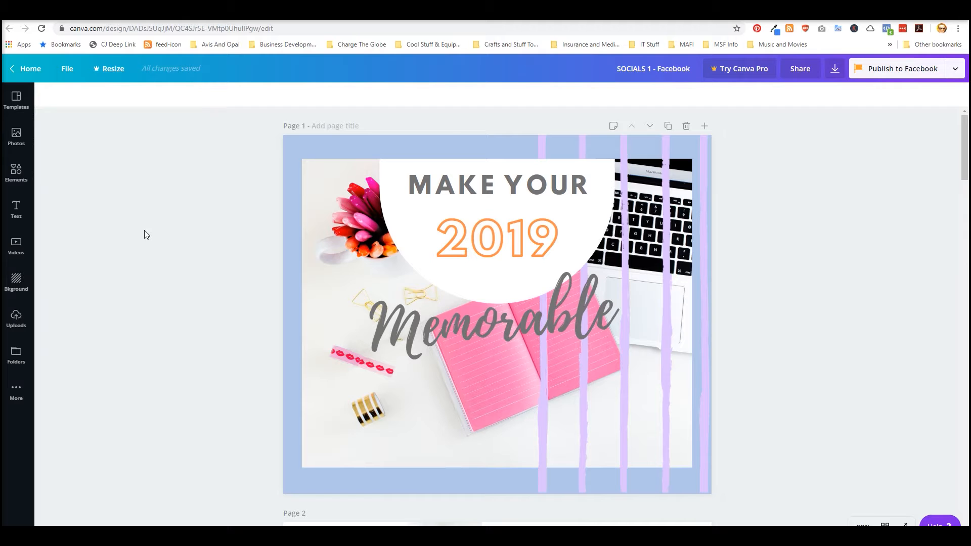
# Review all the pages of the SOCIALS 1 - Facebook design and return to page 1
pyautogui.scroll(-5, 222, 191)
pyautogui.scroll(-20, 224, 190)
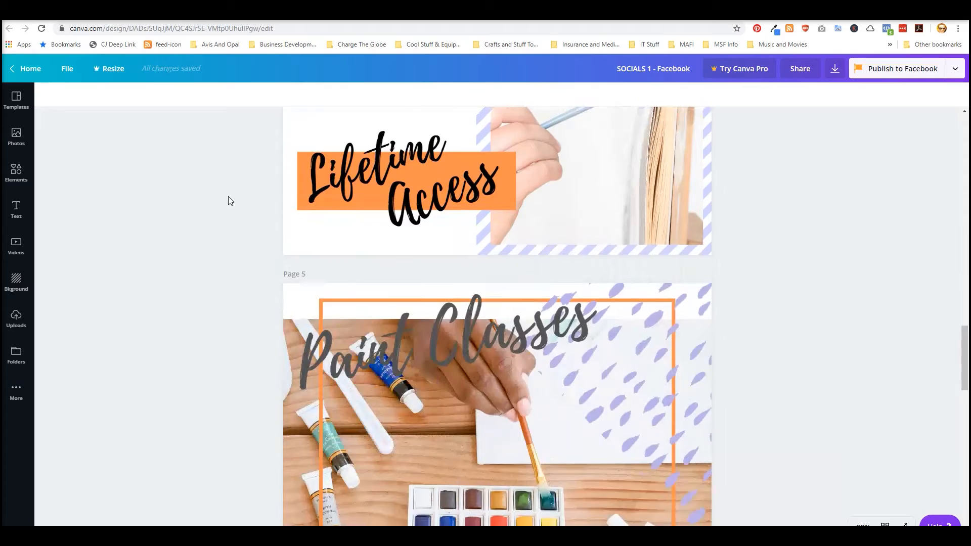
pyautogui.scroll(-7, 233, 199)
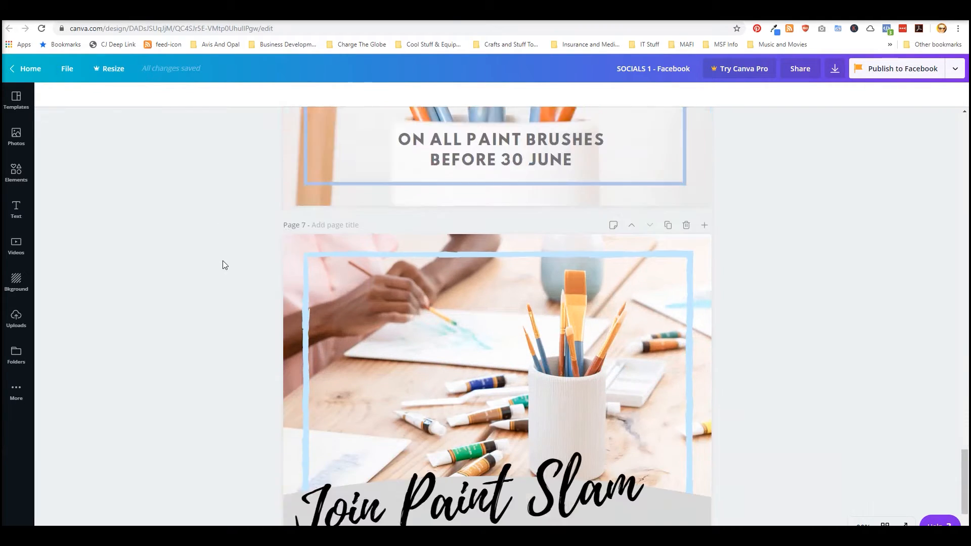
pyautogui.scroll(20, 223, 266)
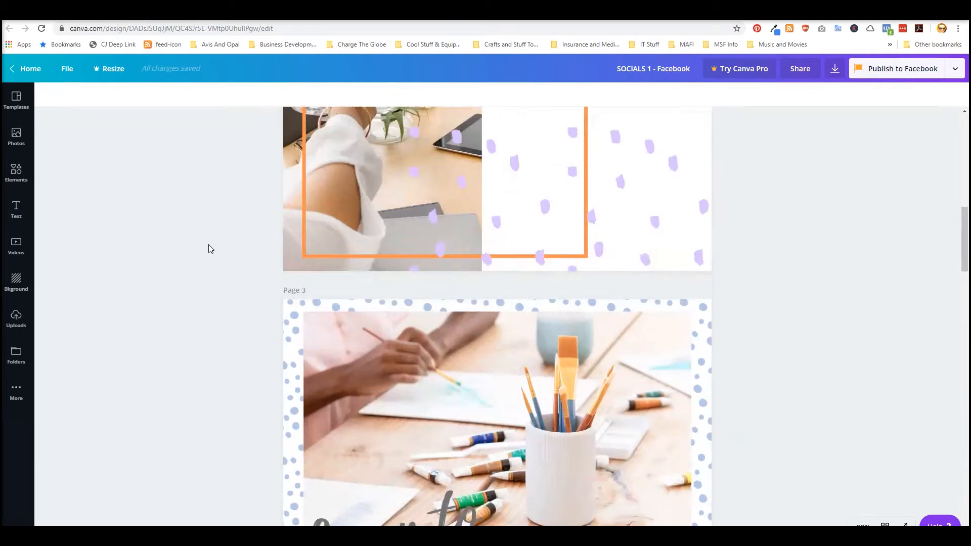
pyautogui.scroll(4, 205, 245)
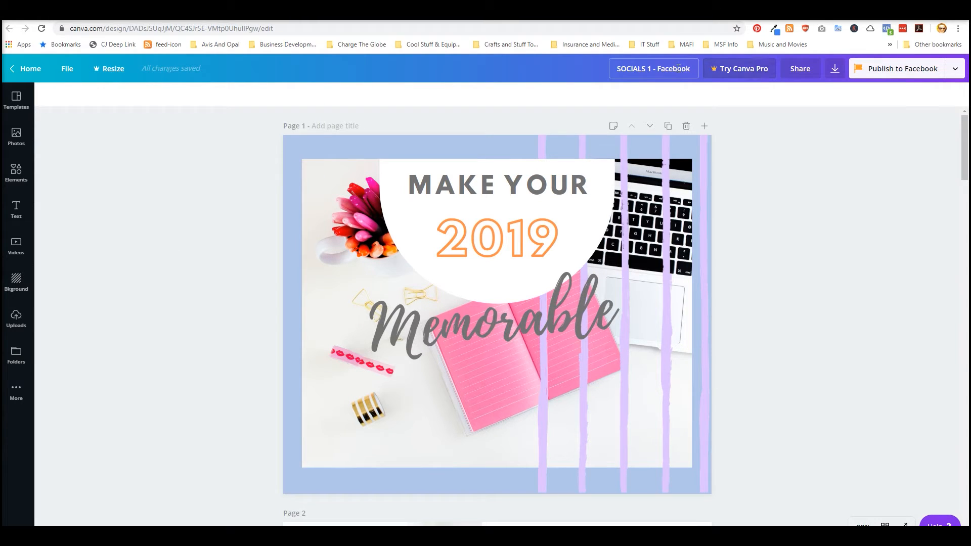
# Make a copy of the SOCIALS 1 - Facebook design from the My Templates folder
pyautogui.click(29, 70)
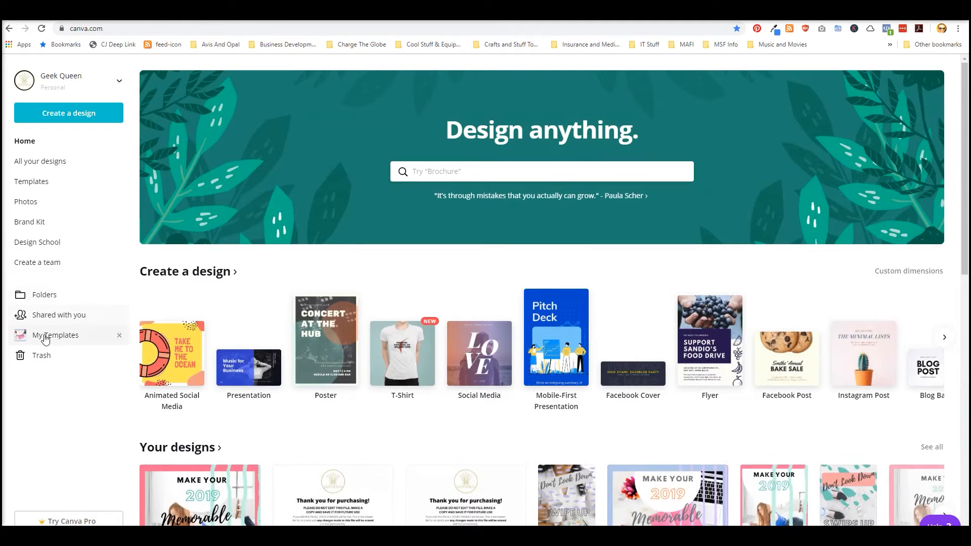
pyautogui.click(45, 336)
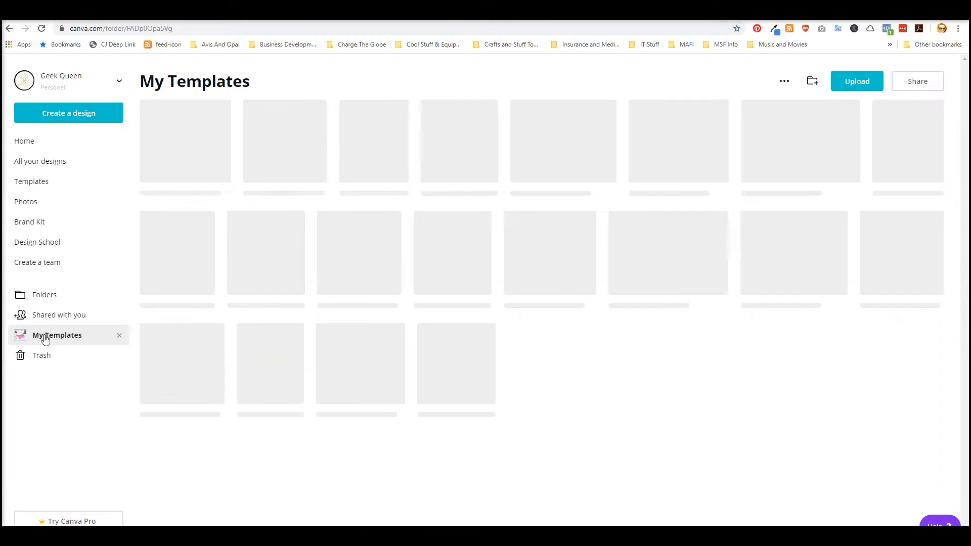
pyautogui.click(564, 178)
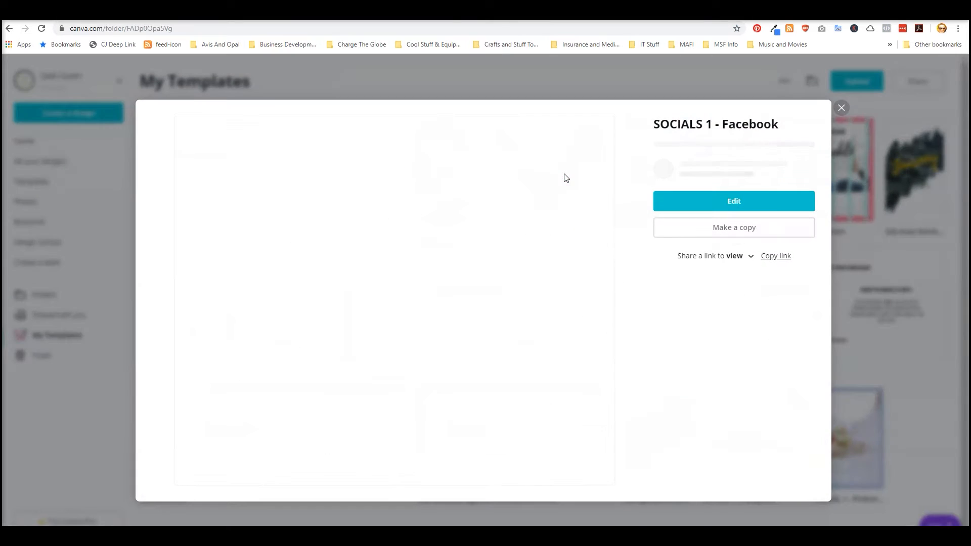
pyautogui.click(724, 233)
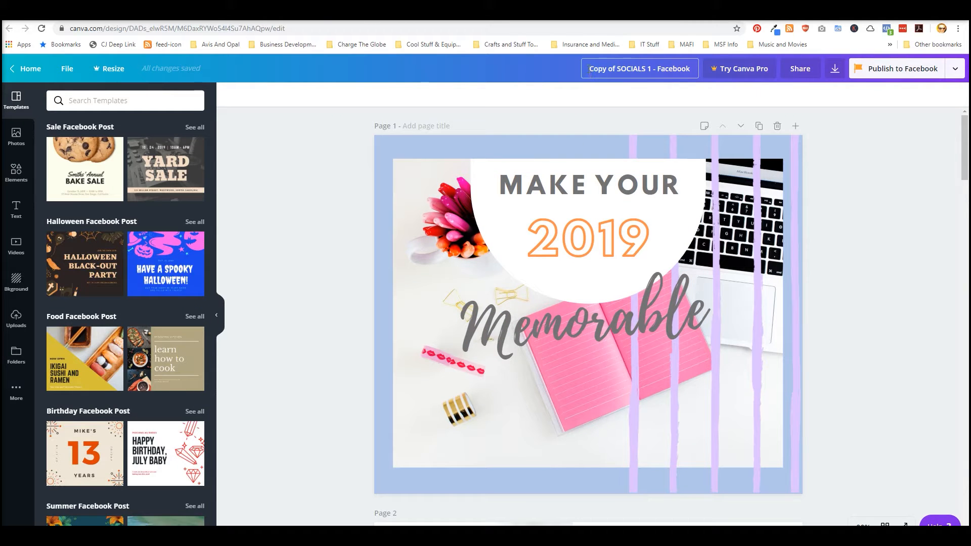
# Rename the copied design by replacing "Copy of" in its title with "Training"
pyautogui.click(615, 69)
pyautogui.press('BackSpace')
pyautogui.press('BackSpace')
pyautogui.press('BackSpace')
pyautogui.press('BackSpace')
pyautogui.press('BackSpace')
pyautogui.press('BackSpace')
pyautogui.press('BackSpace')
pyautogui.write('Training')
pyautogui.click(423, 99)
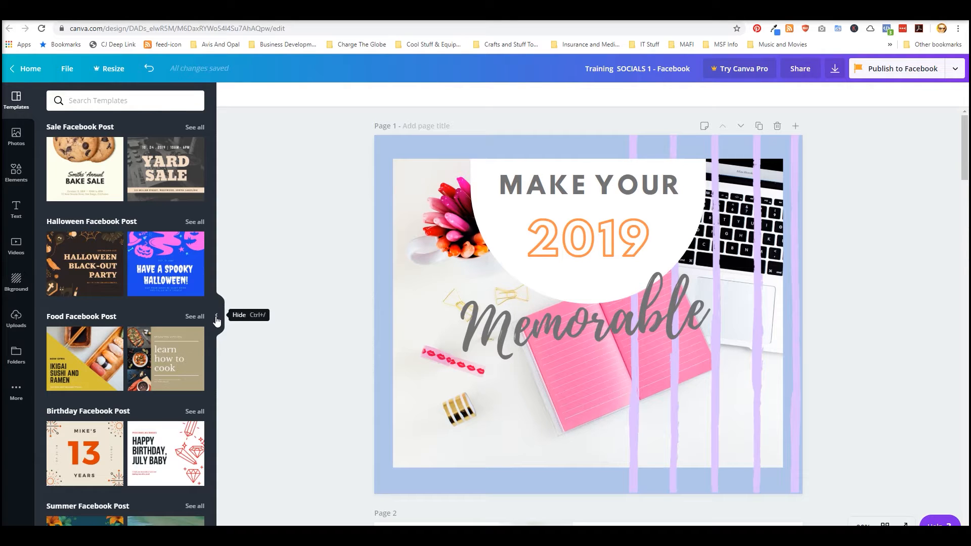
# Hide the template list and inspect page 1's blue background, white half circle, desk photo and purple stripes one by one
pyautogui.click(218, 319)
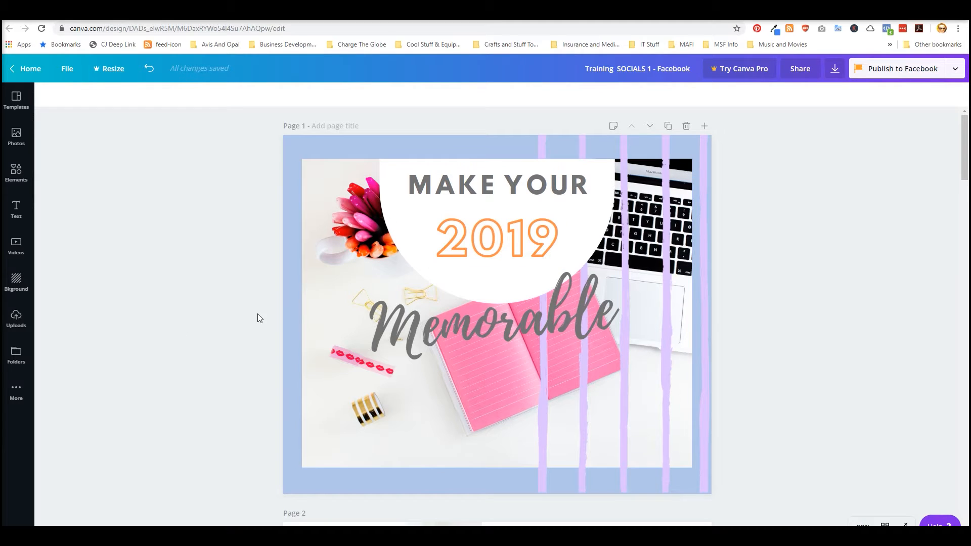
pyautogui.click(324, 146)
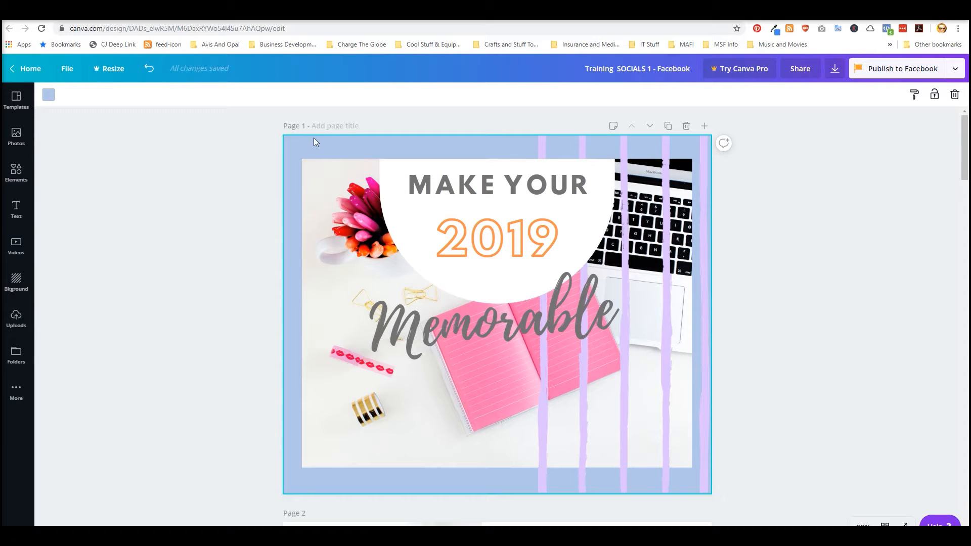
pyautogui.click(419, 241)
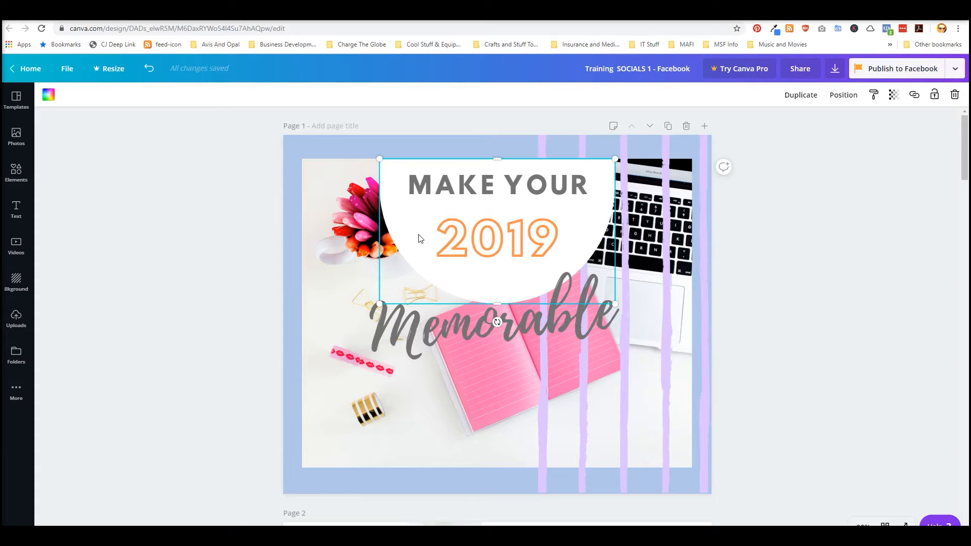
pyautogui.click(338, 327)
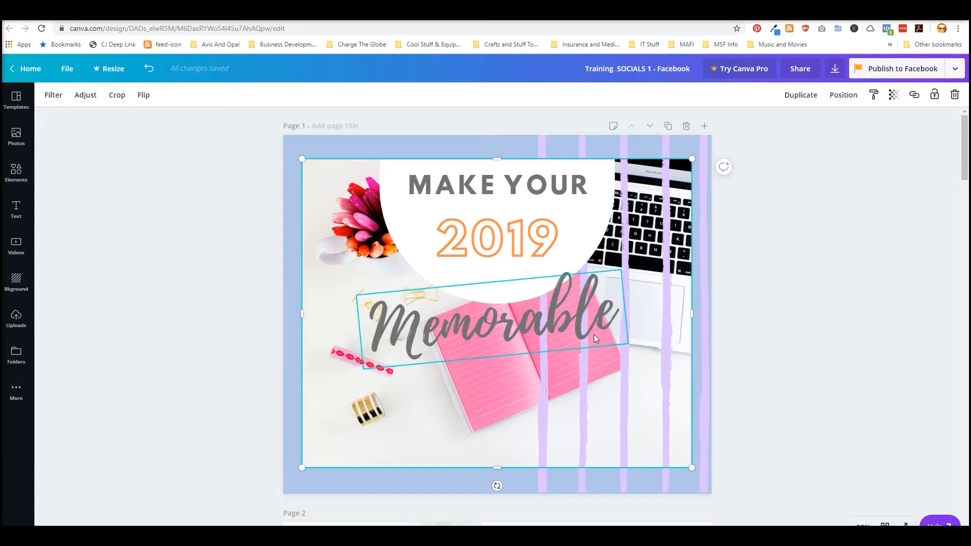
pyautogui.click(666, 314)
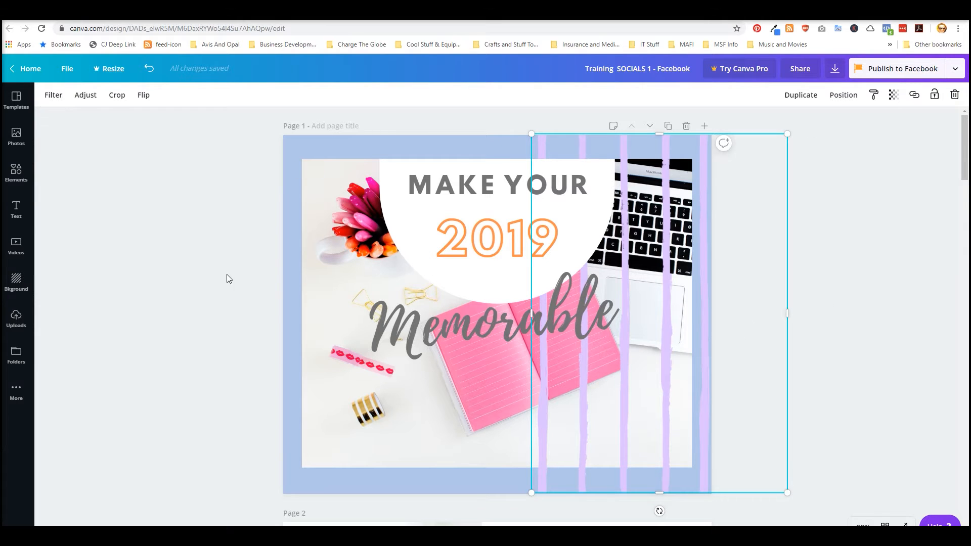
pyautogui.click(188, 276)
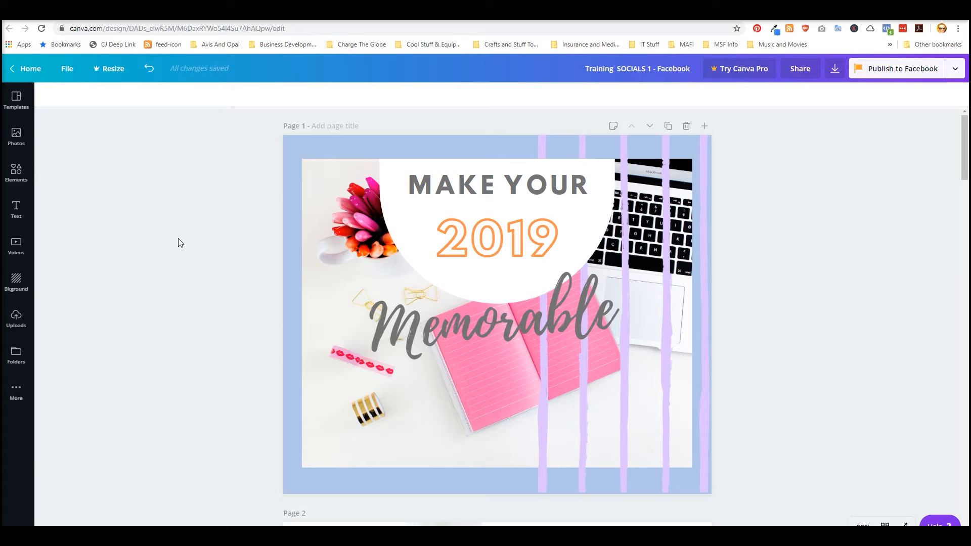
# Try replacing page 1's desk photo with the uploaded picture of the woman lying on a bed, and undo the replacement
pyautogui.click(350, 268)
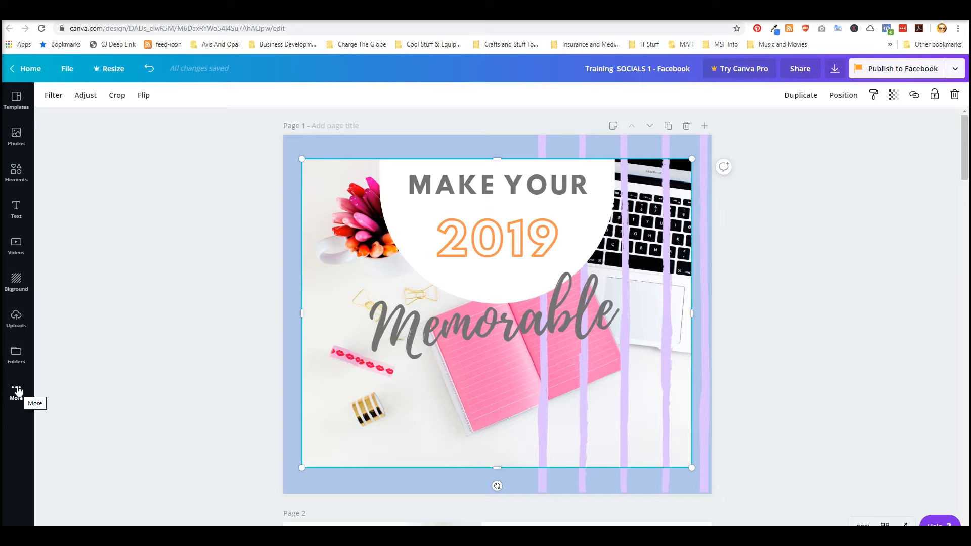
pyautogui.click(16, 319)
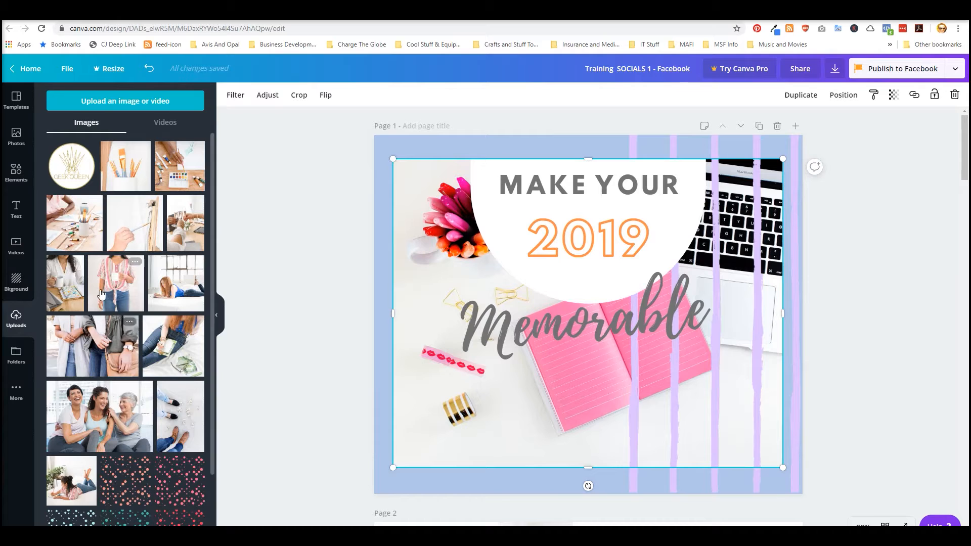
pyautogui.scroll(-5, 102, 296)
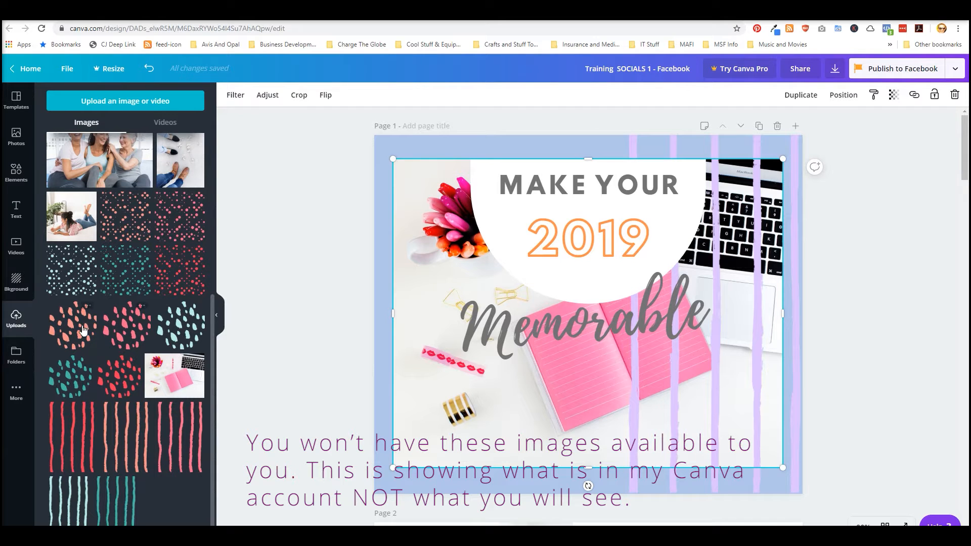
pyautogui.scroll(4, 149, 278)
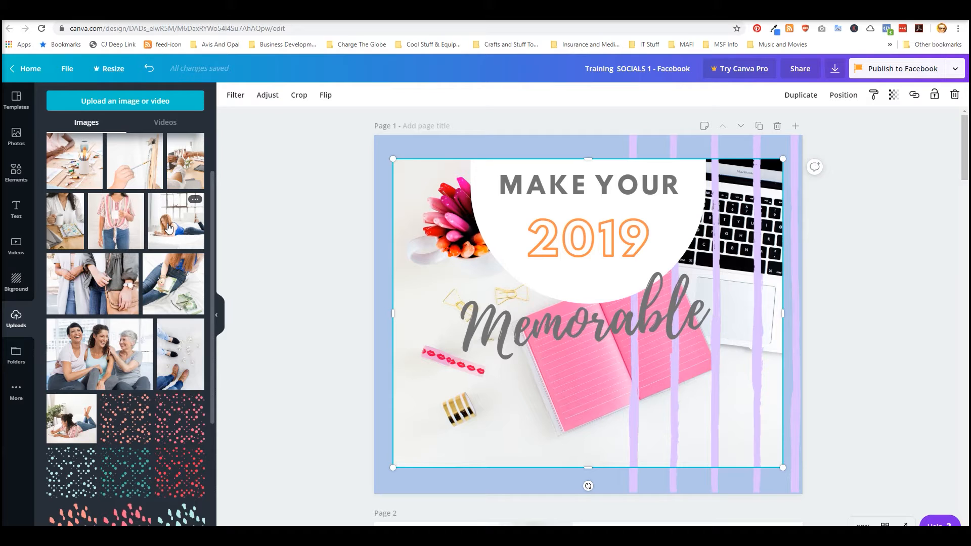
pyautogui.moveTo(169, 227); pyautogui.dragTo(397, 282)
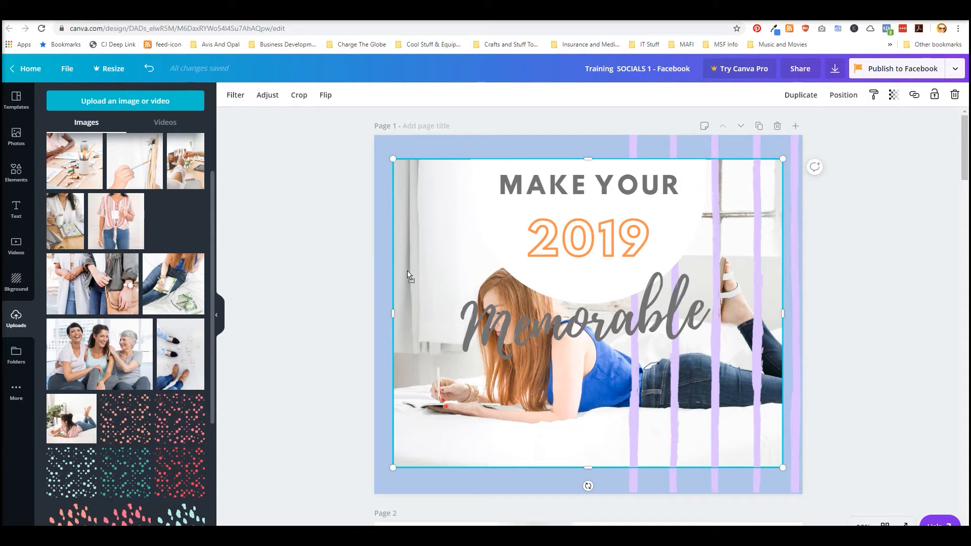
pyautogui.moveTo(409, 271)
pyautogui.mouseDown()
pyautogui.moveTo(354, 260)
pyautogui.moveTo(368, 235)
pyautogui.moveTo(371, 255)
pyautogui.moveTo(400, 268)
pyautogui.mouseUp()
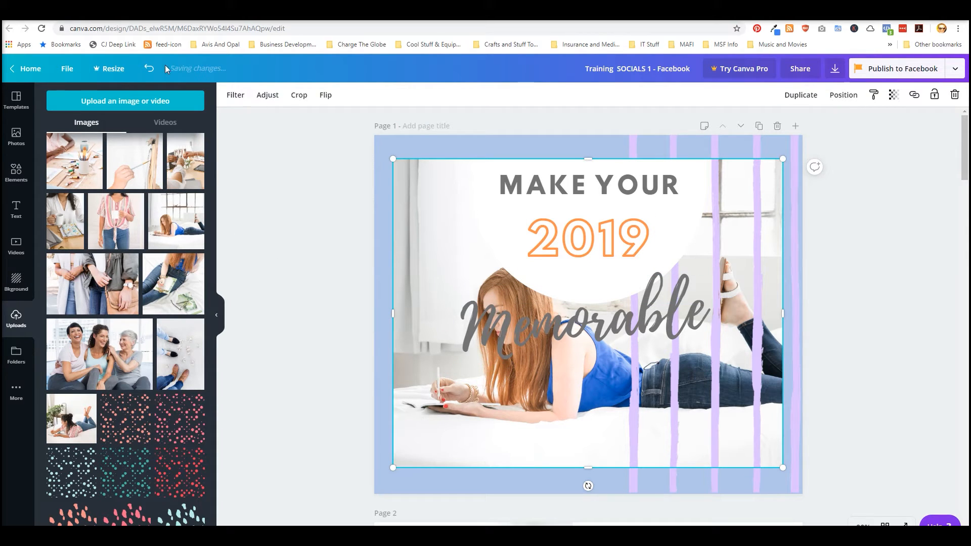
pyautogui.click(149, 68)
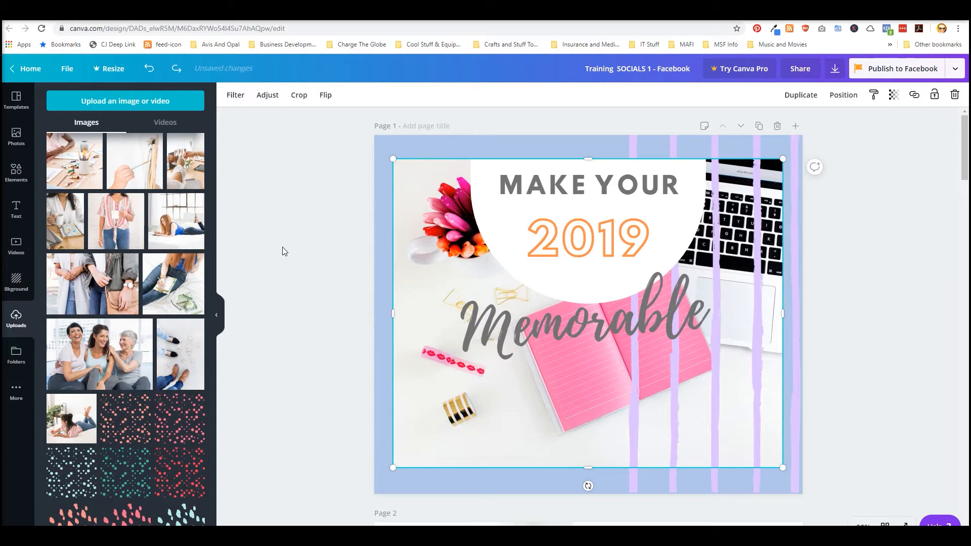
# Try adding the uploaded picture of the woman on the bed as a separate, smaller image on page 1, and delete it
pyautogui.click(261, 261)
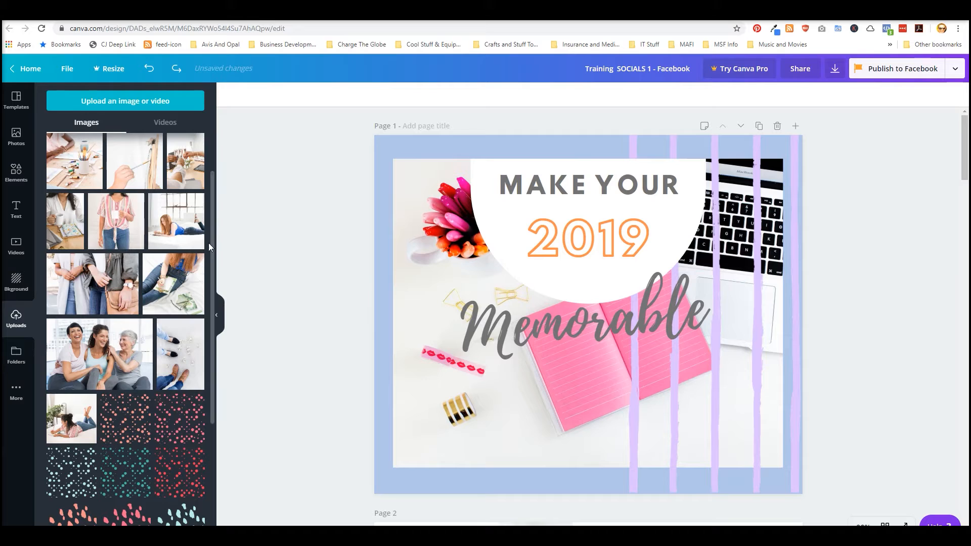
pyautogui.click(174, 226)
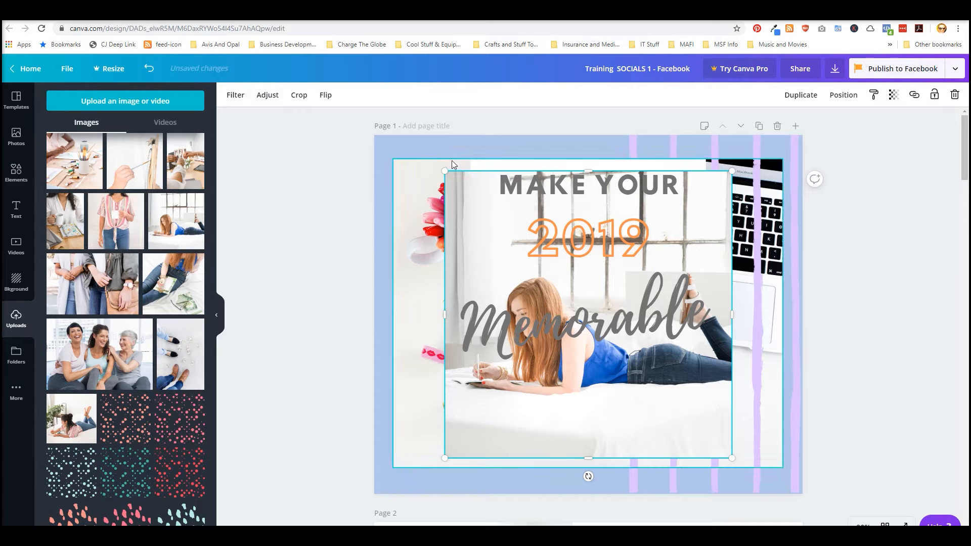
pyautogui.moveTo(445, 173); pyautogui.dragTo(493, 264)
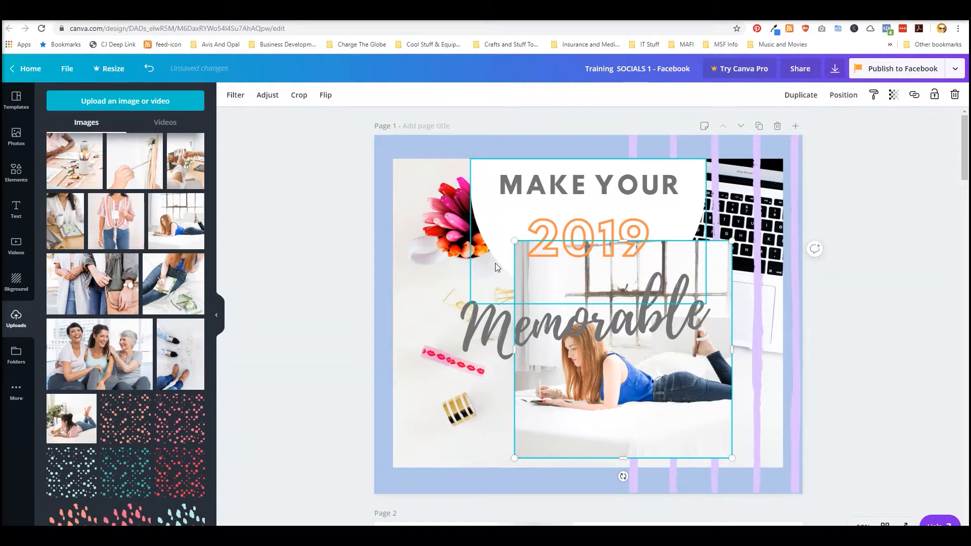
pyautogui.press('Delete')
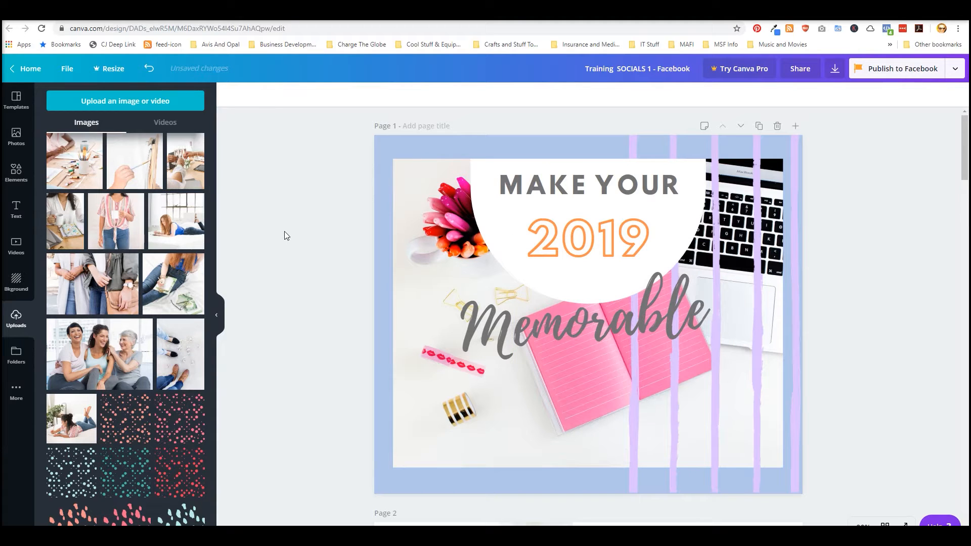
# Try replacing page 1's desk photo with the uploaded picture of people standing in jeans, and undo the replacement
pyautogui.click(500, 398)
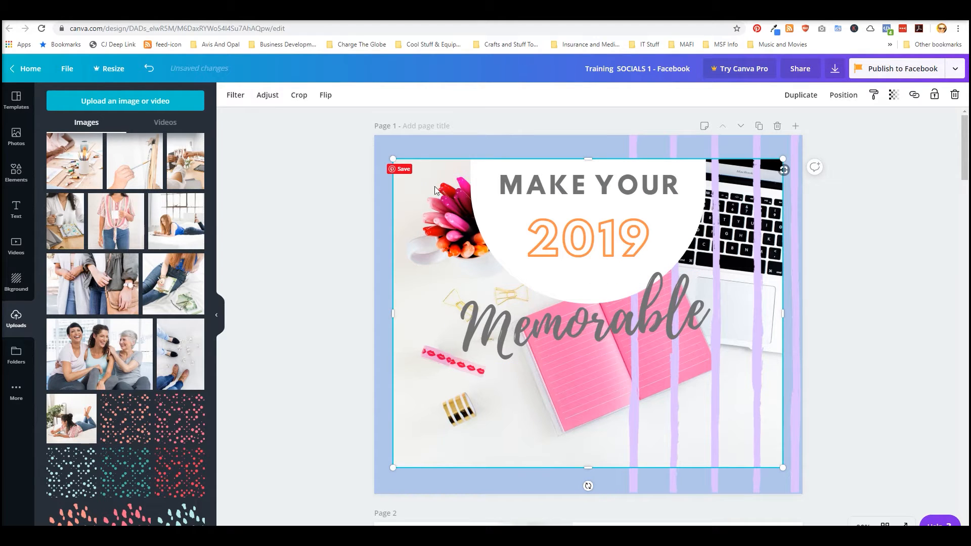
pyautogui.moveTo(103, 280); pyautogui.dragTo(413, 305)
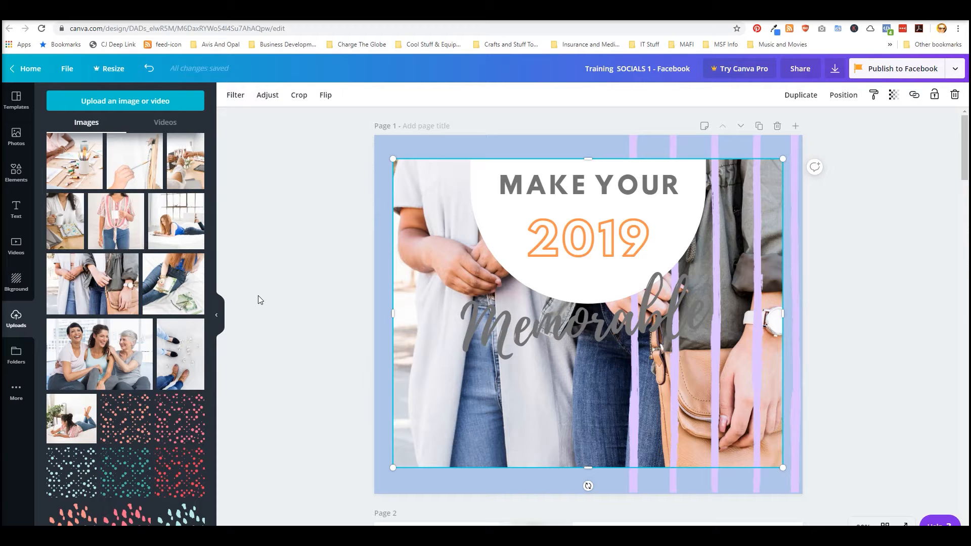
pyautogui.click(149, 69)
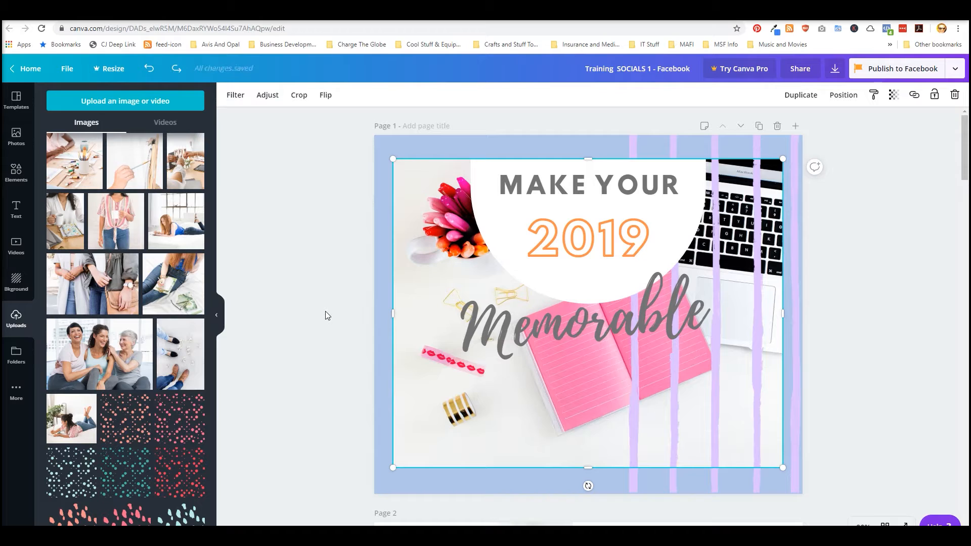
# Recolour page 1's blue background to the custom dark blue #355079 and select its hex code
pyautogui.click(412, 144)
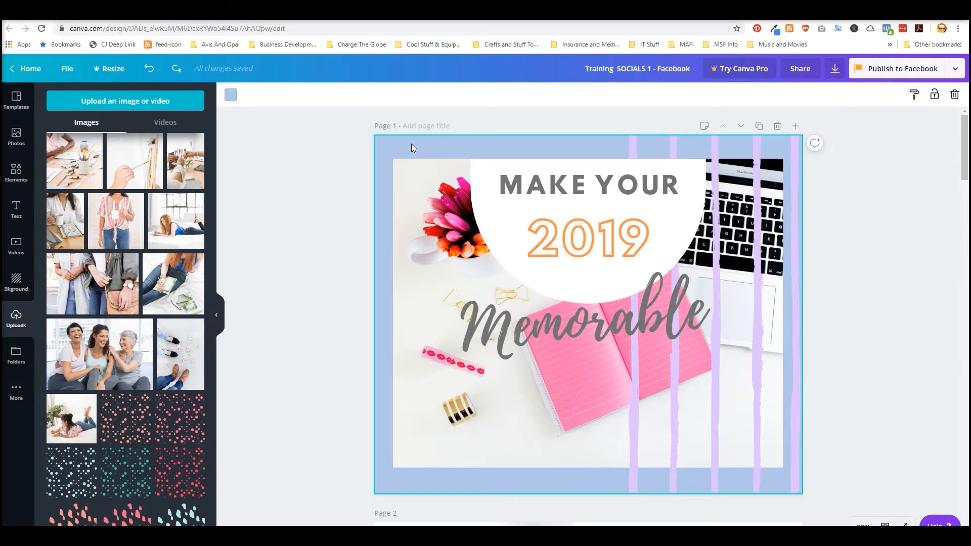
pyautogui.click(231, 94)
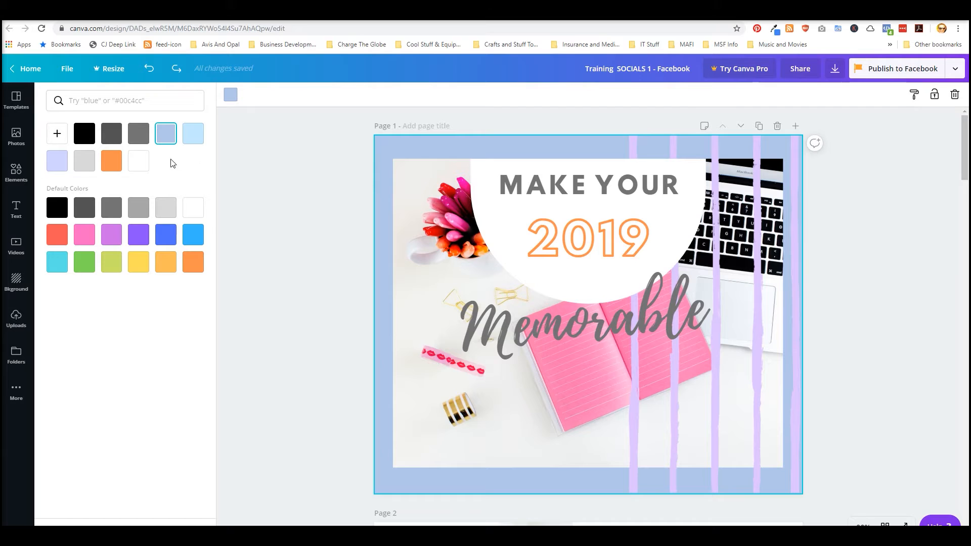
pyautogui.click(57, 136)
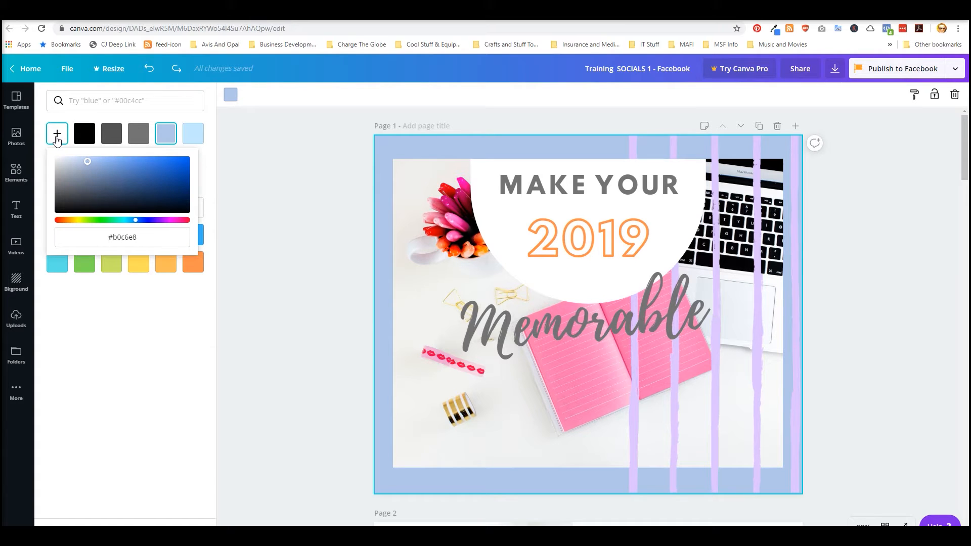
pyautogui.click(130, 186)
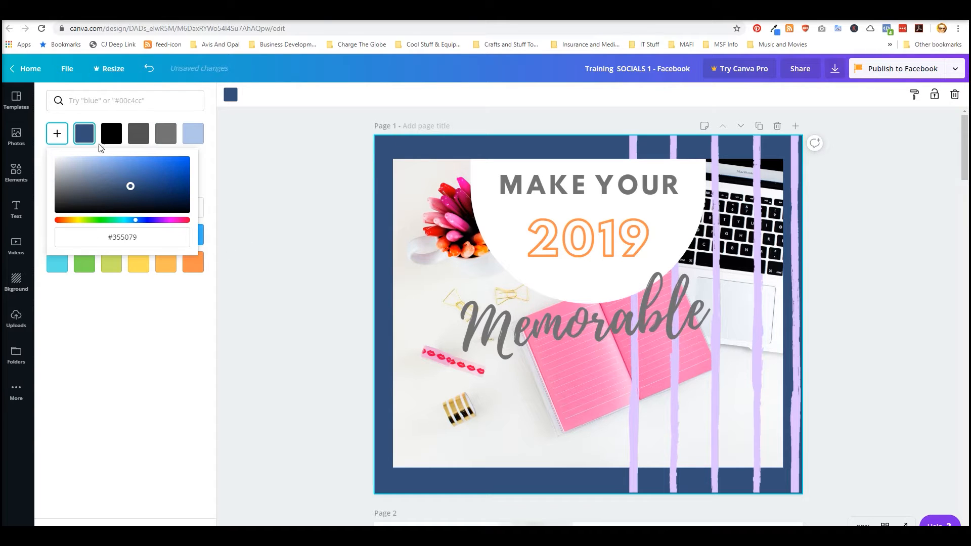
pyautogui.click(119, 238)
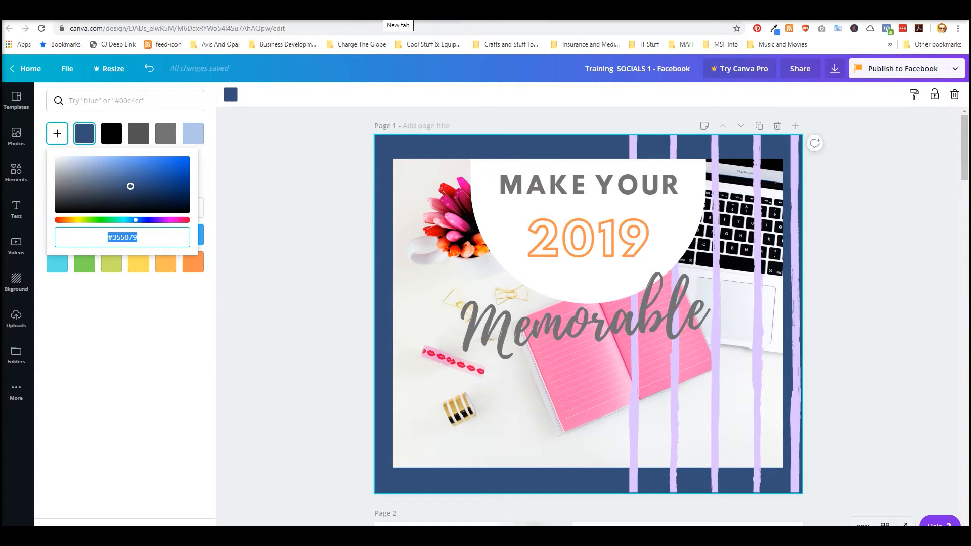
# Switch to the SOCIALS 2 - Facebook preview, sample its pink border with Eye Dropper, and select the hex code #fc6c8c
pyautogui.click(387, 13)
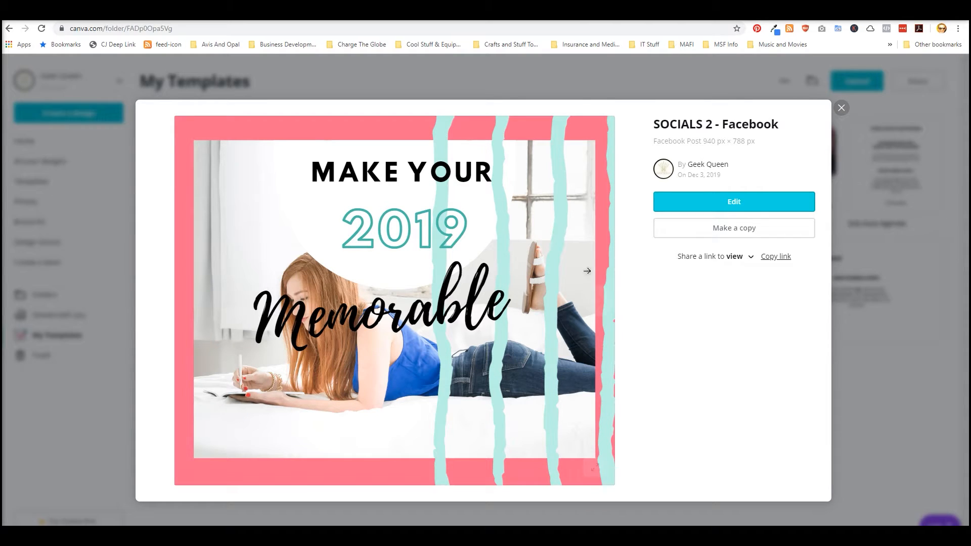
pyautogui.click(775, 29)
pyautogui.click(576, 69)
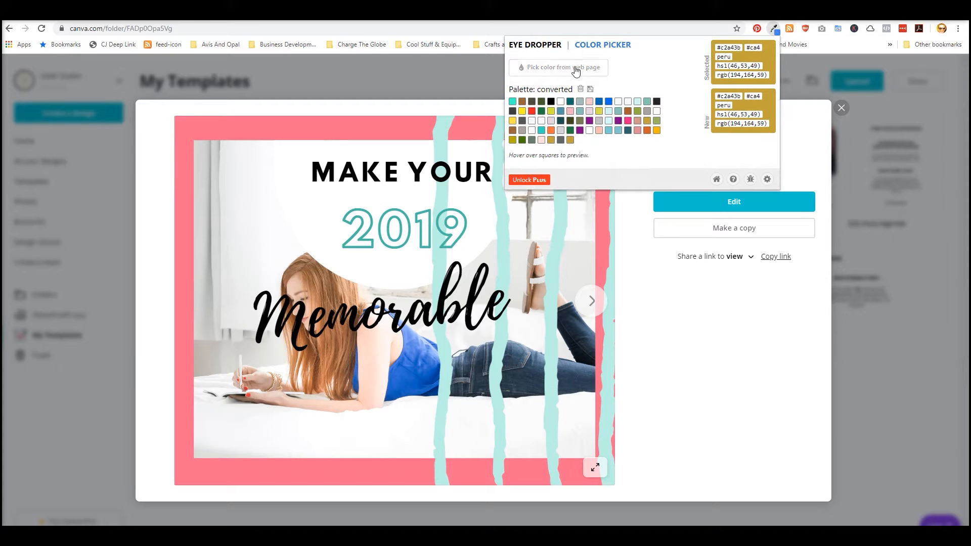
pyautogui.click(215, 124)
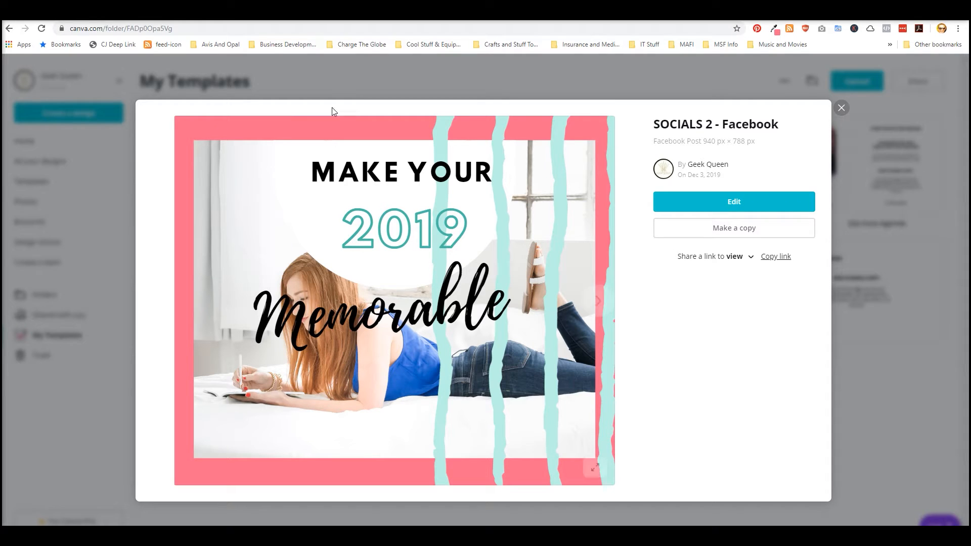
pyautogui.click(774, 30)
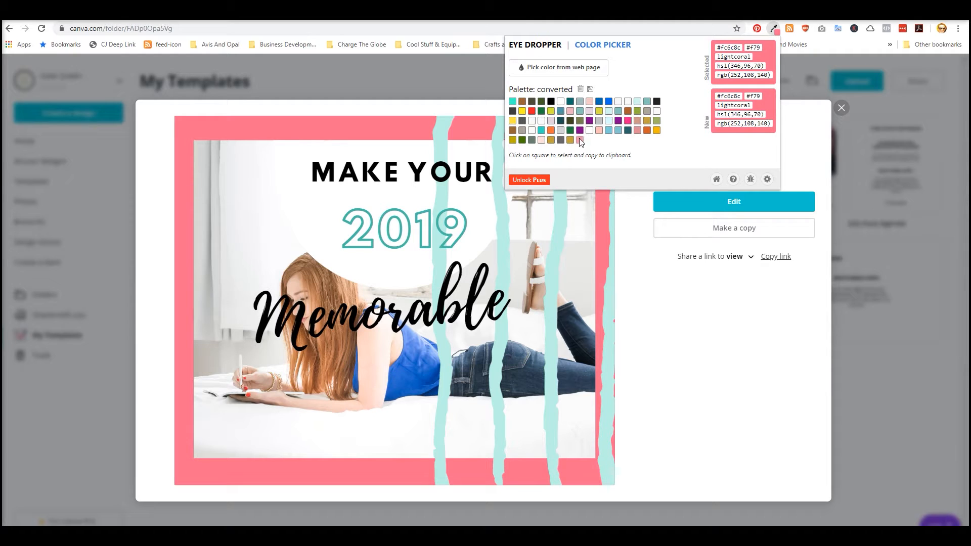
pyautogui.moveTo(716, 47); pyautogui.dragTo(741, 46)
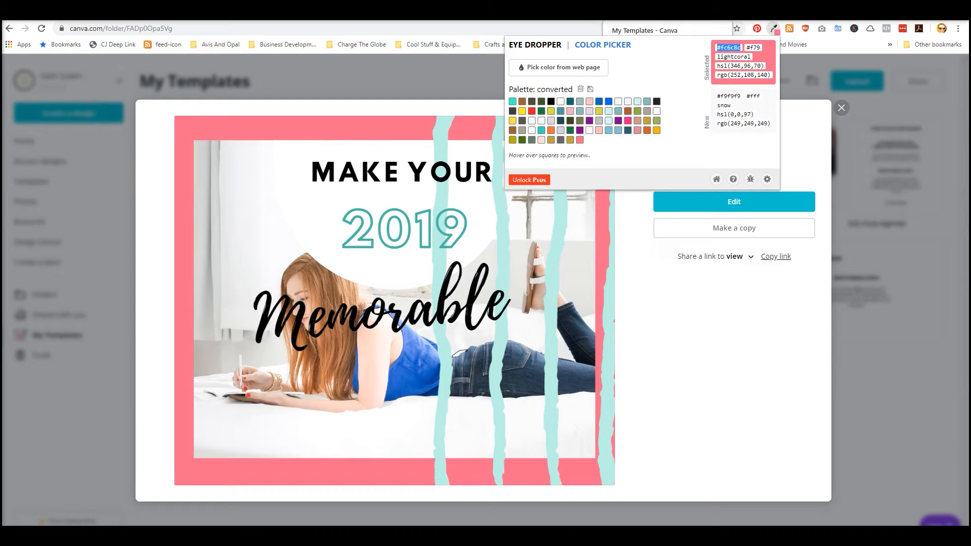
# Return to the Training design and activate the colour search for page 1's background
pyautogui.click(597, 23)
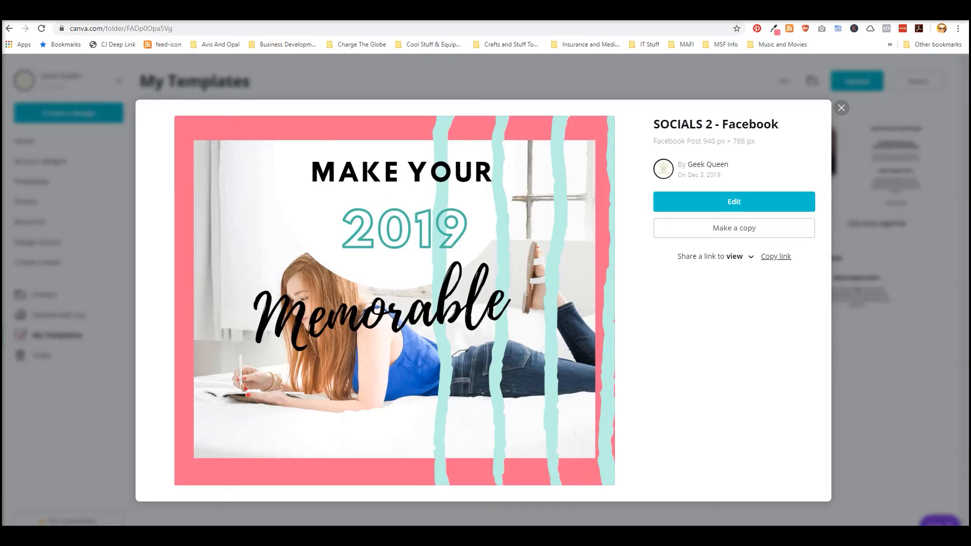
pyautogui.hotkey('ctrl', 't')
pyautogui.click(268, 15)
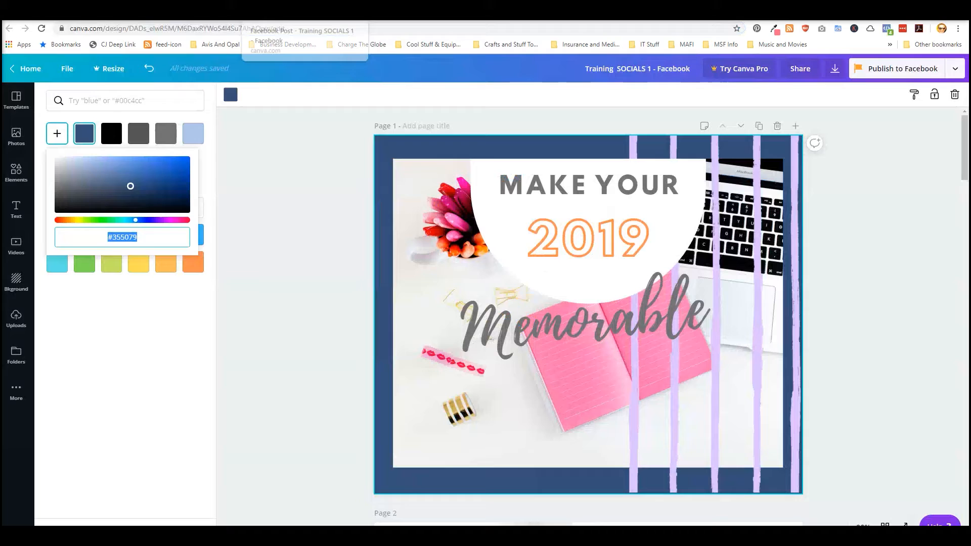
pyautogui.click(88, 98)
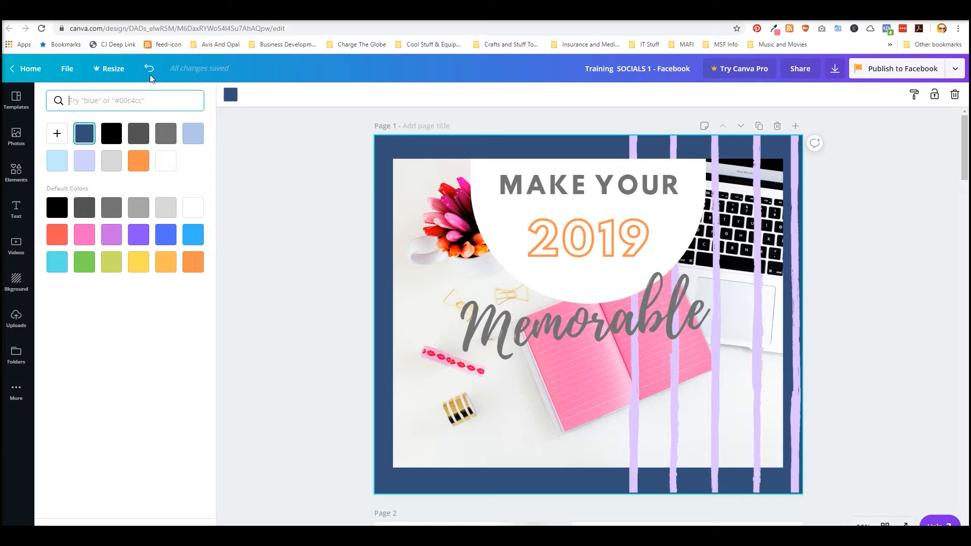
# Go back to the SOCIALS 2 preview and copy the sampled pink's hex code #fc6c8c from Eye Dropper
pyautogui.click(384, 16)
pyautogui.click(384, 21)
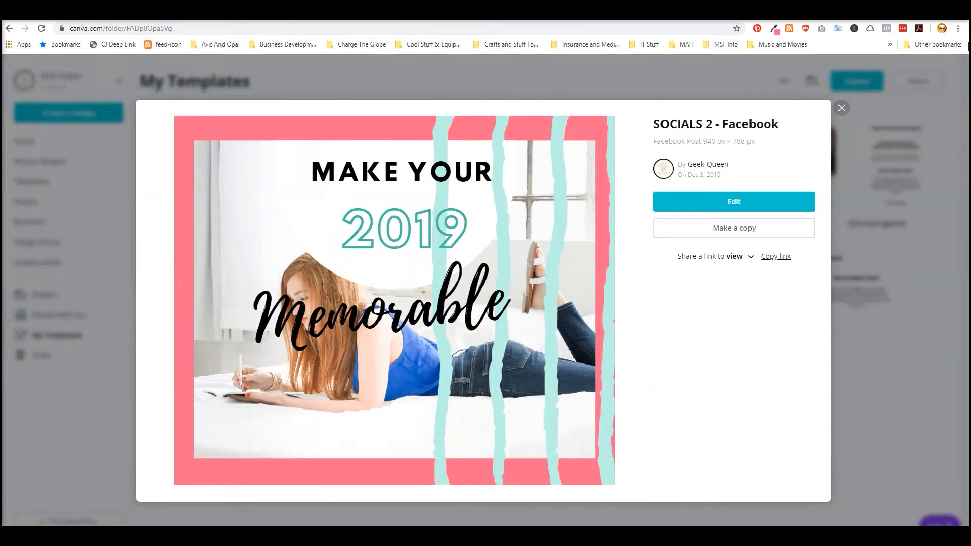
pyautogui.click(774, 29)
pyautogui.moveTo(742, 49); pyautogui.dragTo(717, 49)
pyautogui.hotkey('ctrl', 'c')
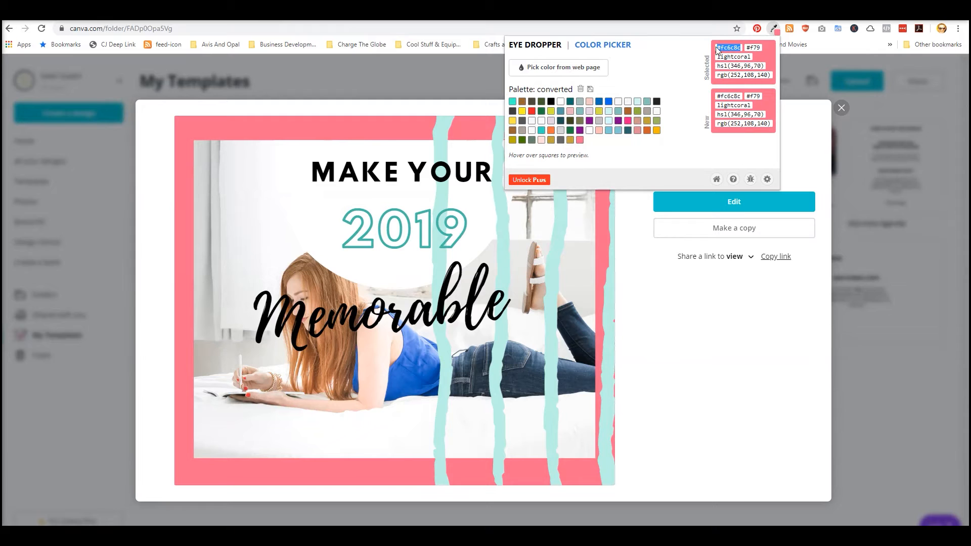
# In the Training design, search for colour #fc6c8c and apply the matching pink to page 1's background
pyautogui.click(273, 21)
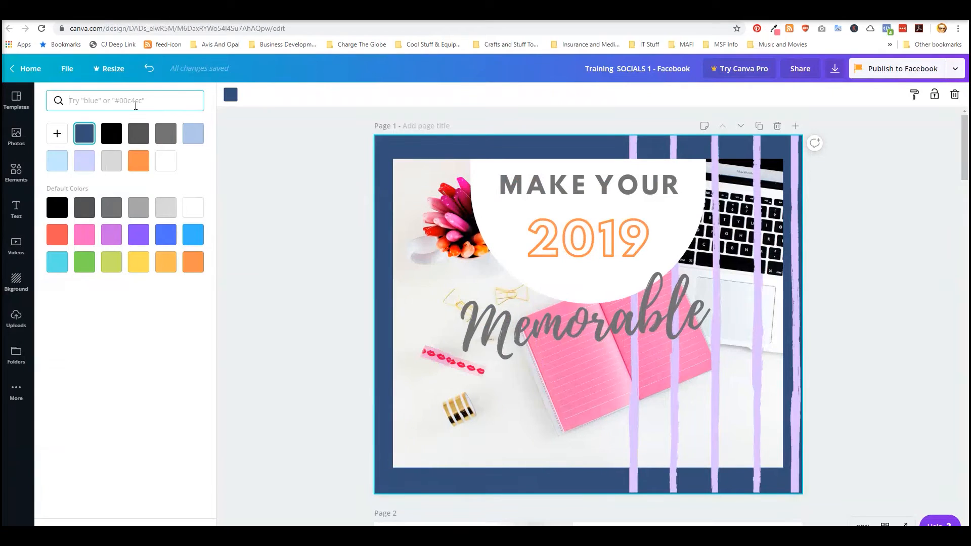
pyautogui.hotkey('ctrl', 'v')
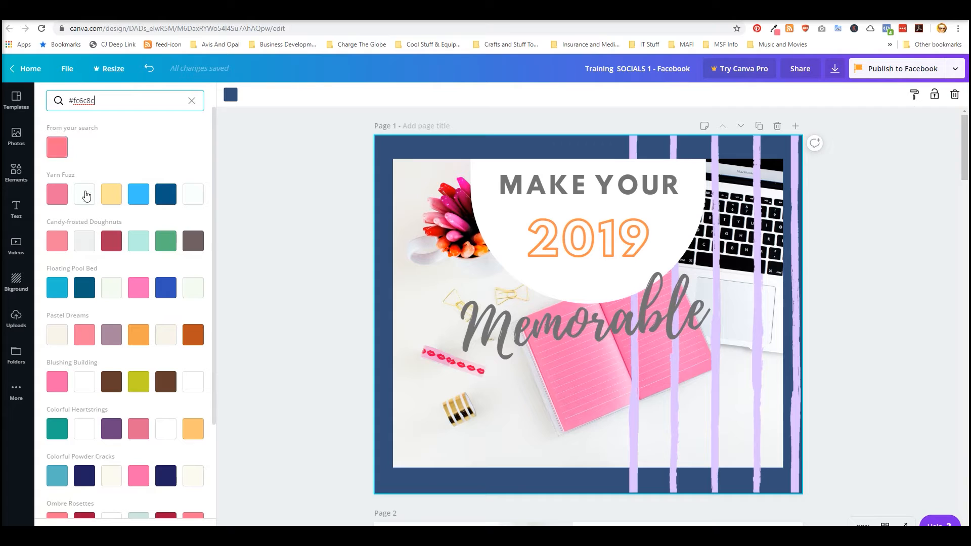
pyautogui.scroll(-2, 156, 258)
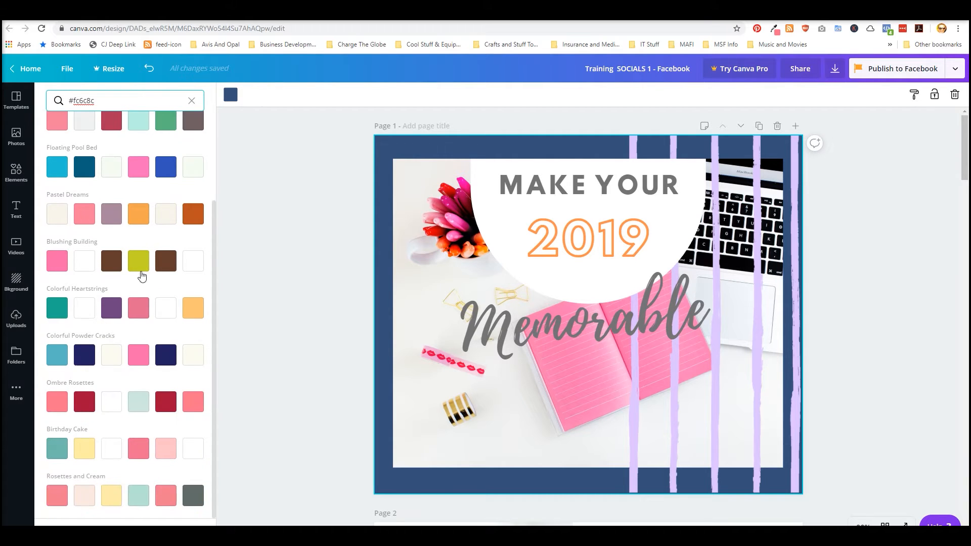
pyautogui.scroll(2, 130, 260)
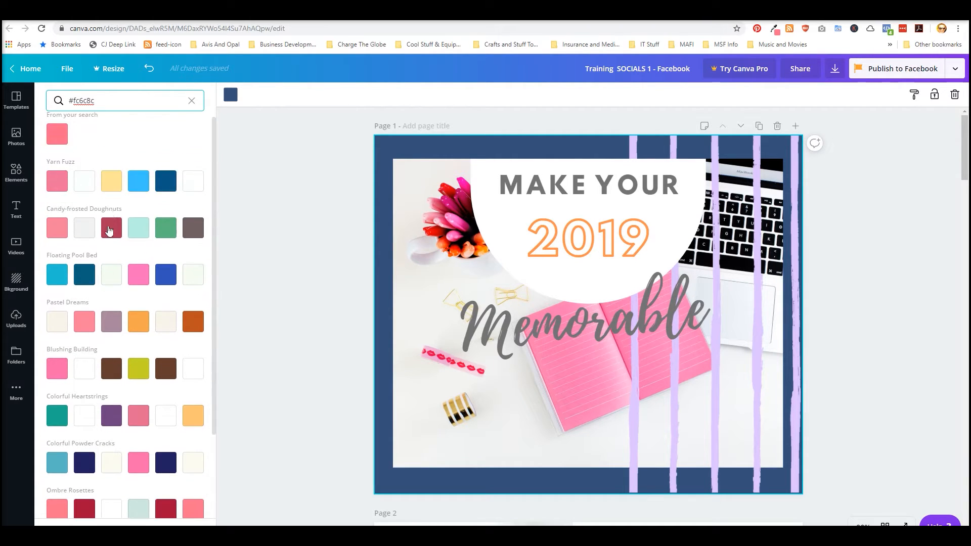
pyautogui.click(69, 146)
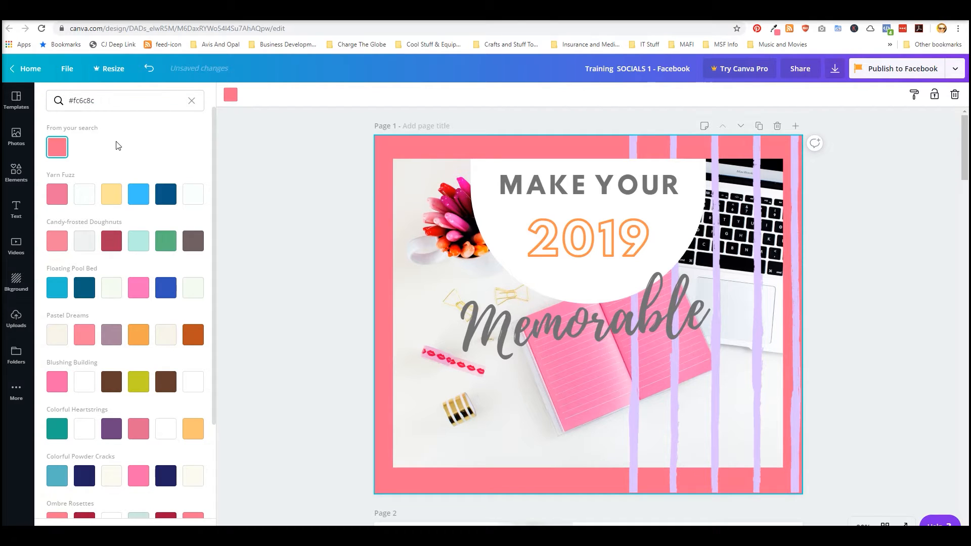
# Undo the pink and dark blue background changes on page 1 and clear the colour search
pyautogui.click(149, 70)
pyautogui.click(149, 70)
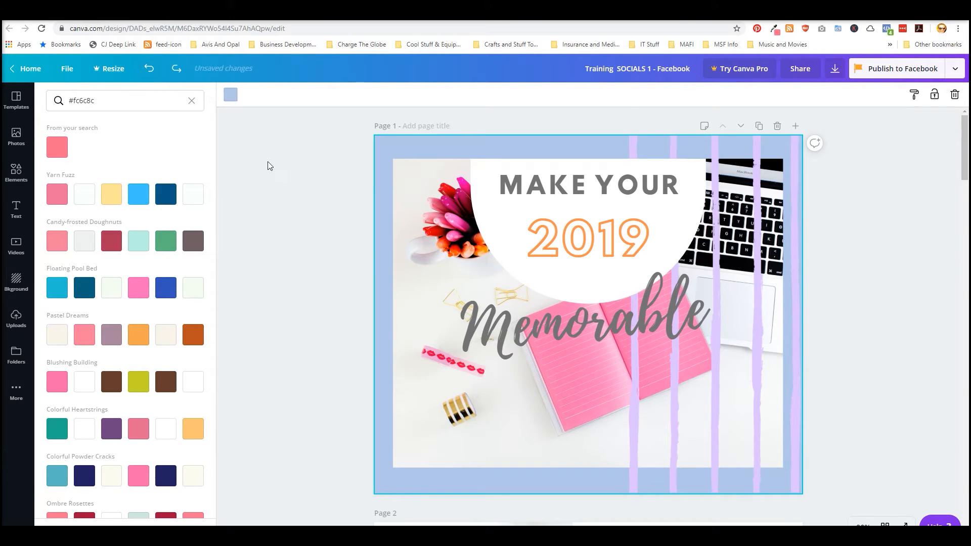
pyautogui.click(191, 100)
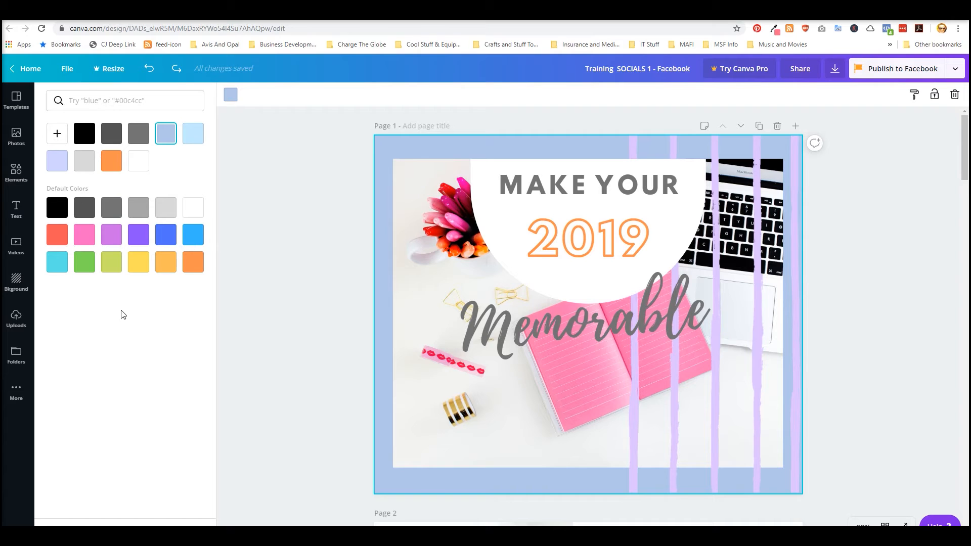
# Try the light orange default colour on page 1's background, undo it, and reselect the background
pyautogui.click(167, 263)
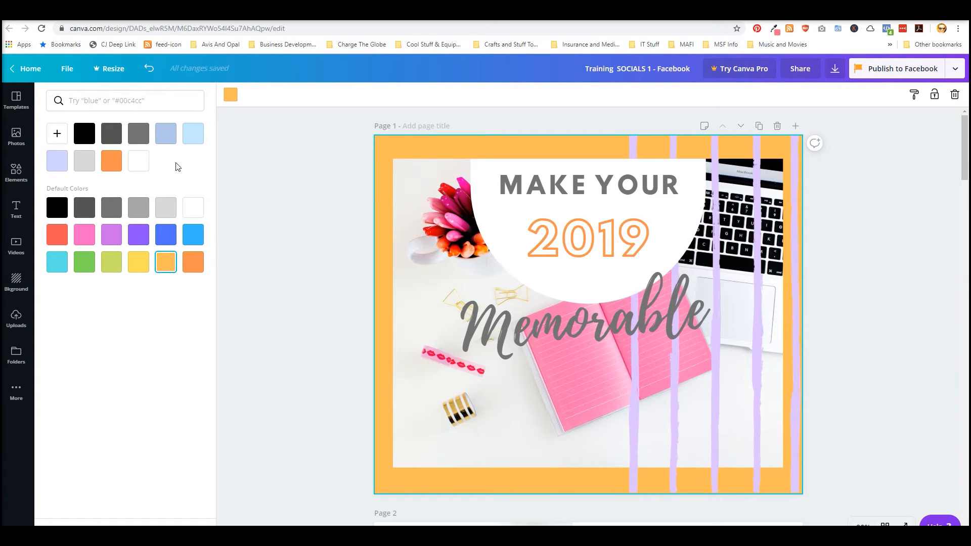
pyautogui.click(149, 68)
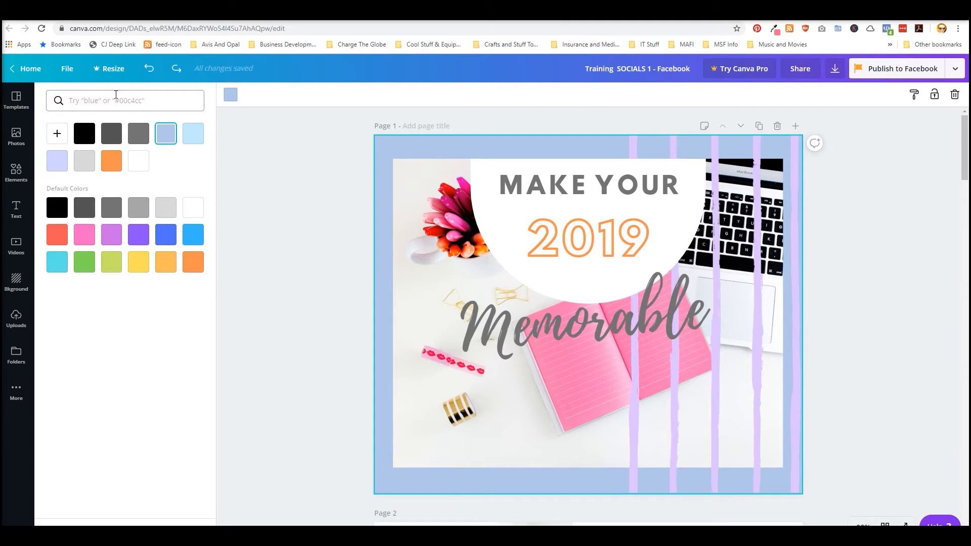
pyautogui.click(266, 166)
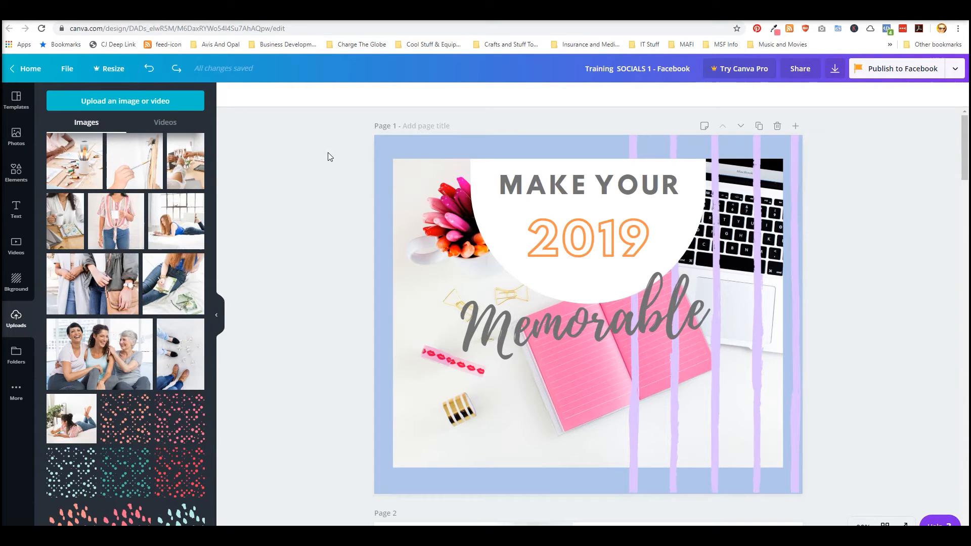
pyautogui.click(391, 147)
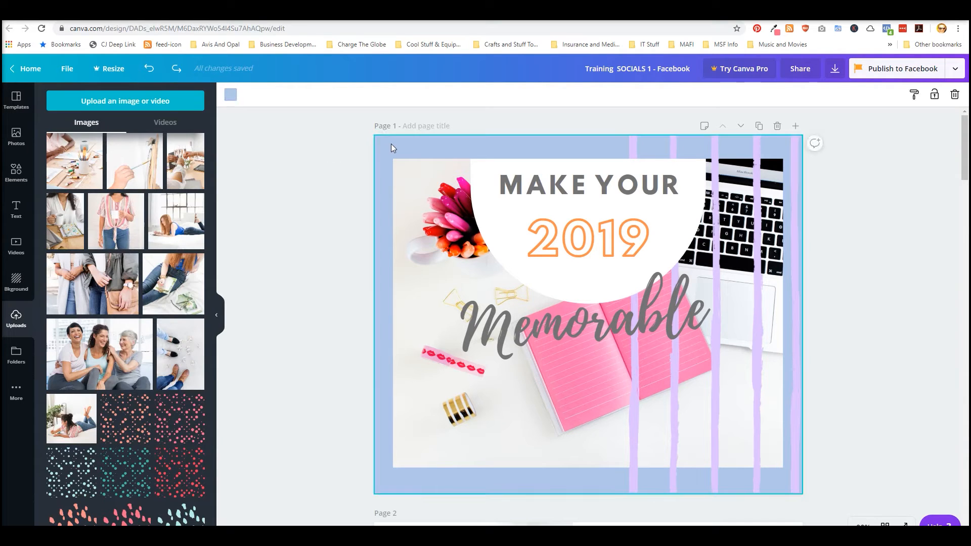
# Browse the Elements library from grids, shapes and frames down through the icon categories, and hide the library
pyautogui.click(16, 175)
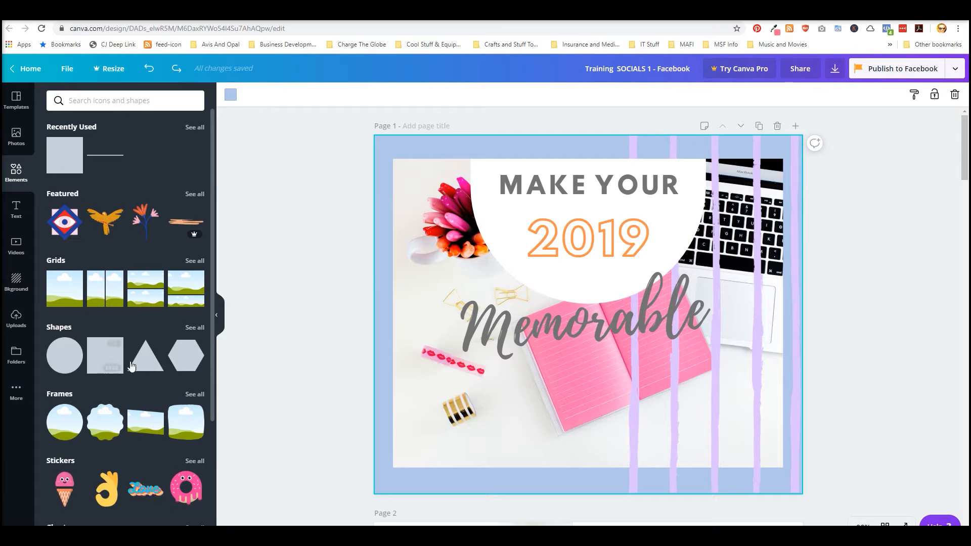
pyautogui.scroll(-4, 142, 313)
pyautogui.scroll(-4, 142, 310)
pyautogui.scroll(-6, 144, 309)
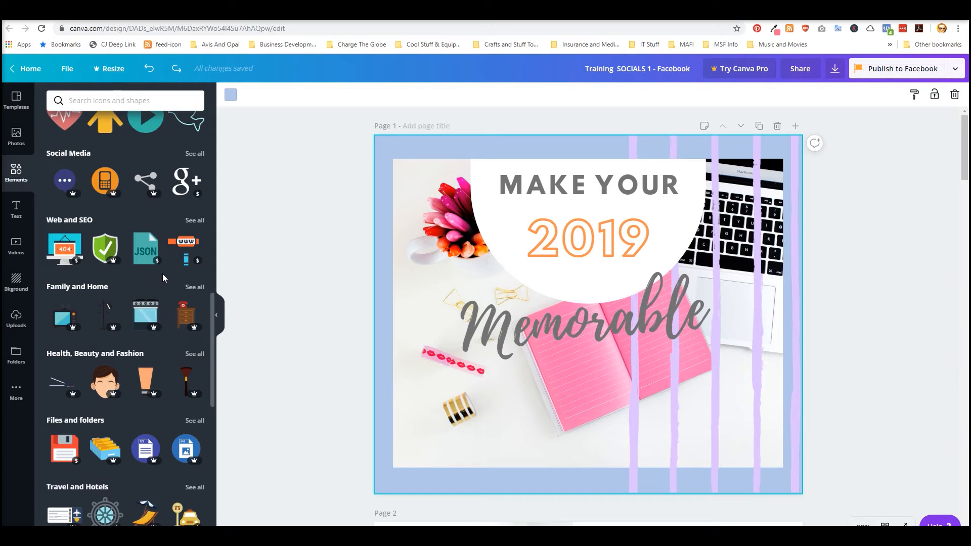
pyautogui.scroll(-6, 163, 273)
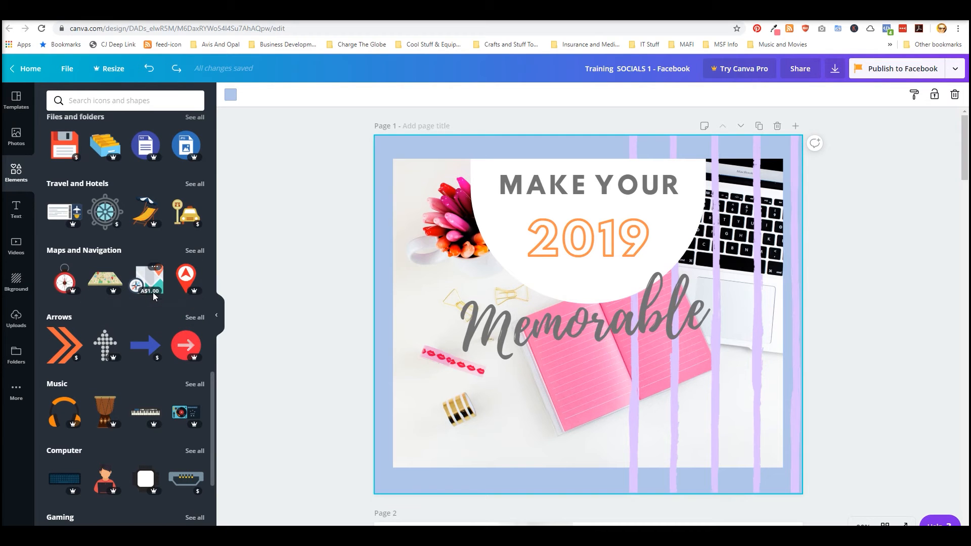
pyautogui.scroll(15, 153, 292)
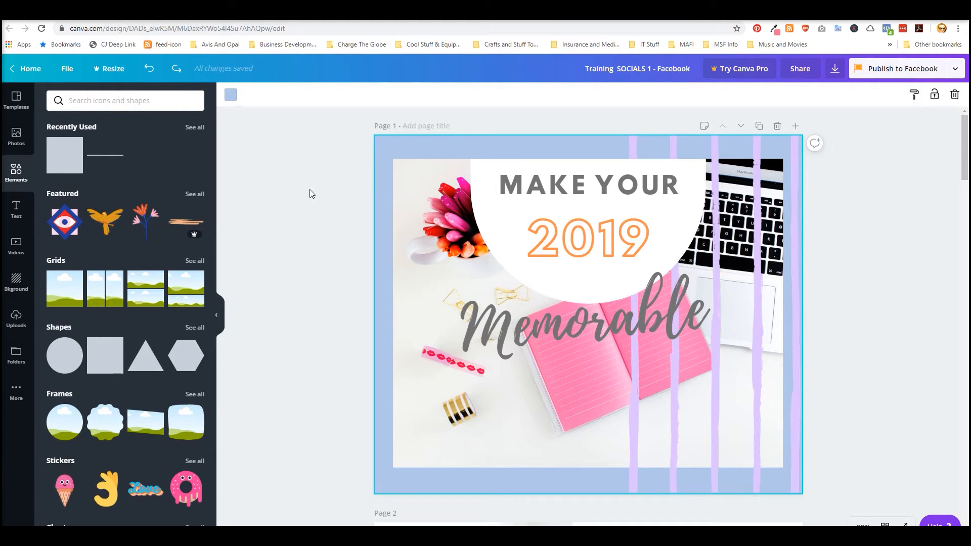
pyautogui.click(268, 141)
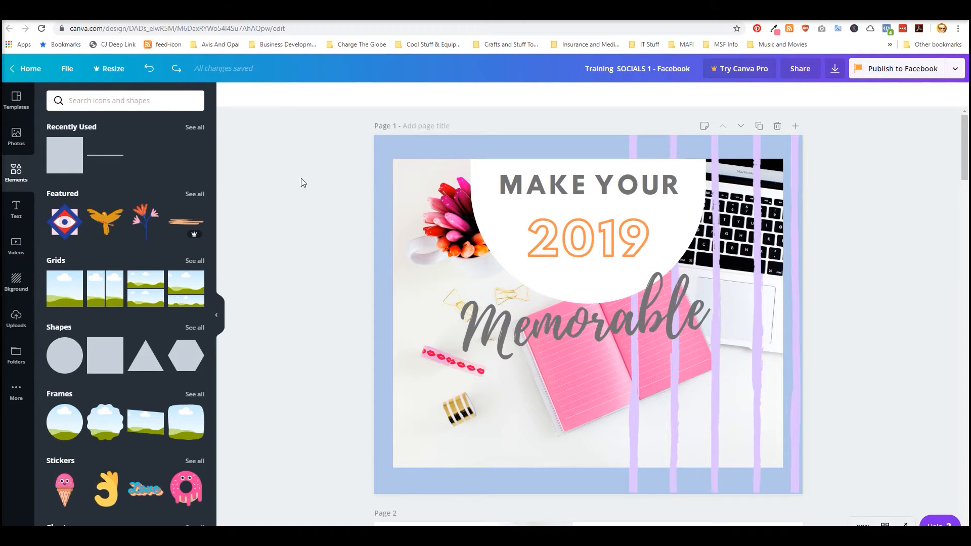
pyautogui.click(216, 315)
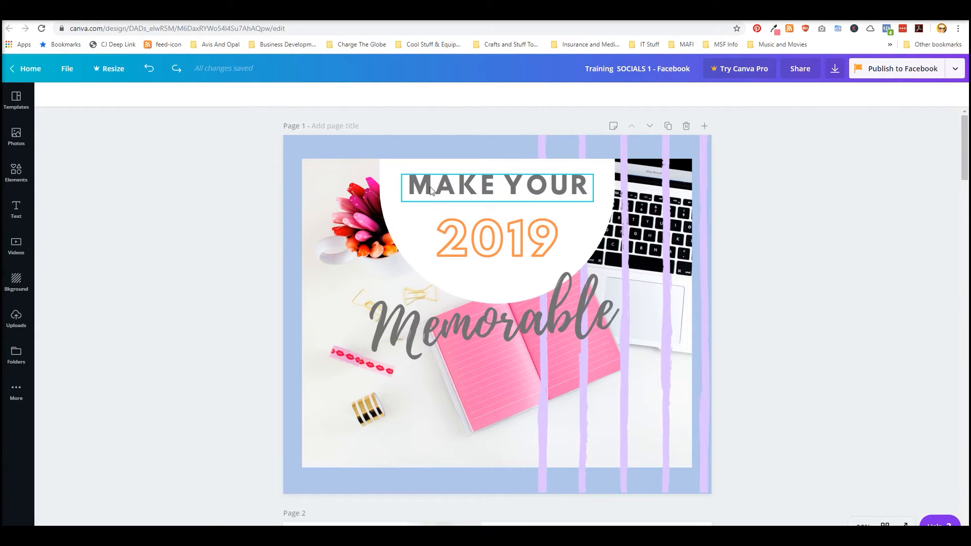
# Add the "Wild SALE UP TO 50% OFF!" font combination to page 1 and ungroup it into separate text pieces
pyautogui.click(17, 208)
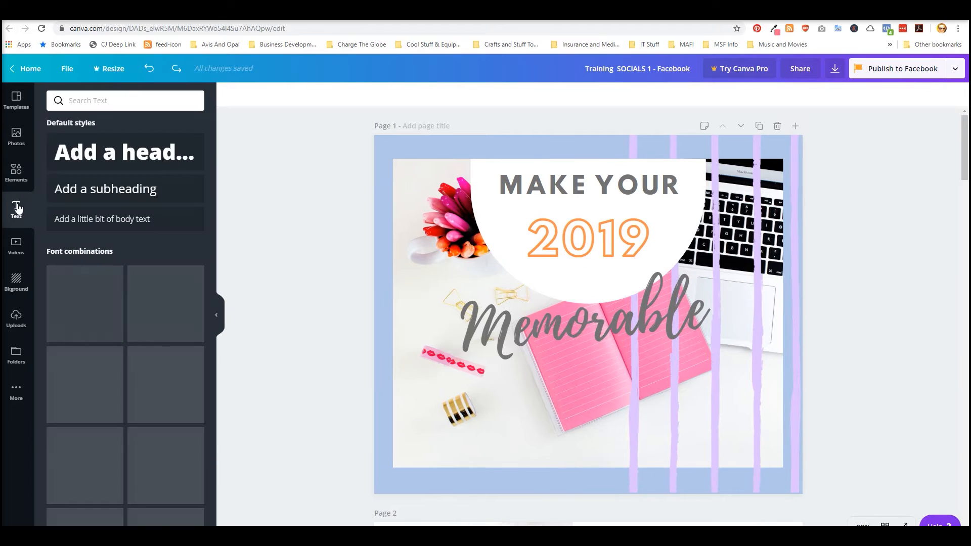
pyautogui.scroll(-8, 157, 222)
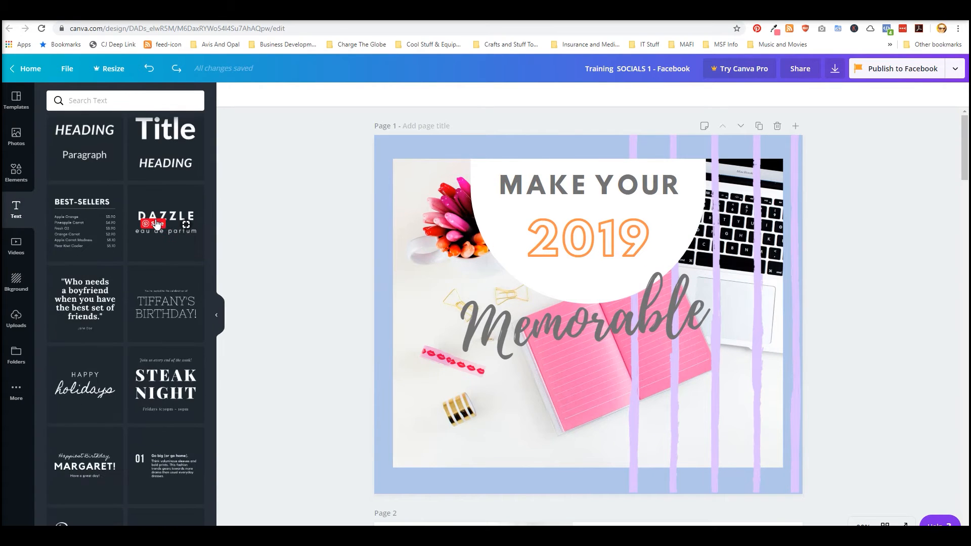
pyautogui.scroll(-11, 157, 228)
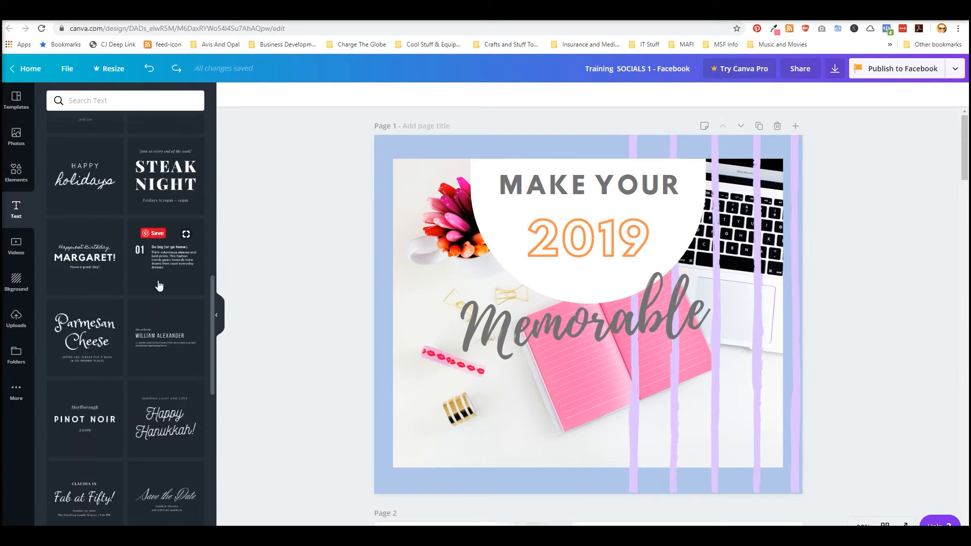
pyautogui.scroll(-5, 160, 279)
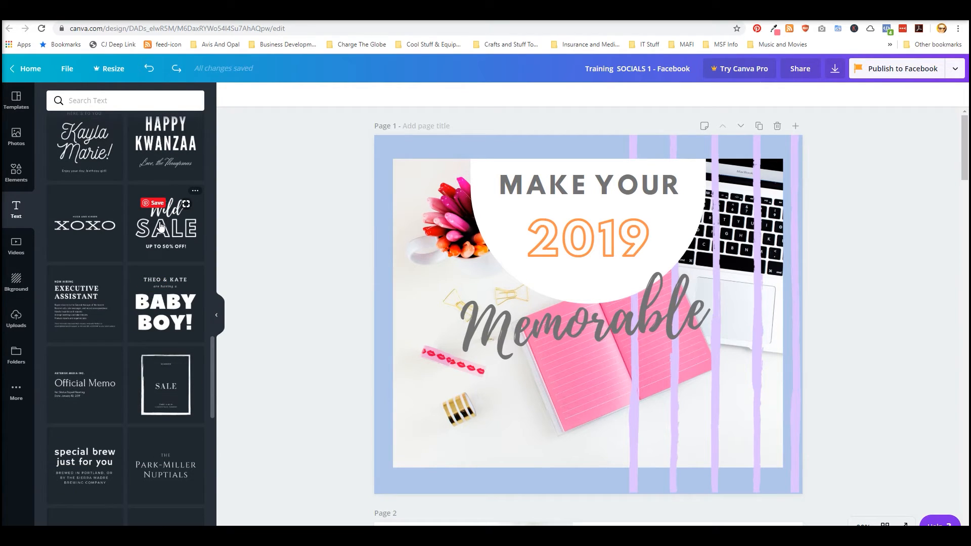
pyautogui.moveTo(159, 228); pyautogui.dragTo(432, 184)
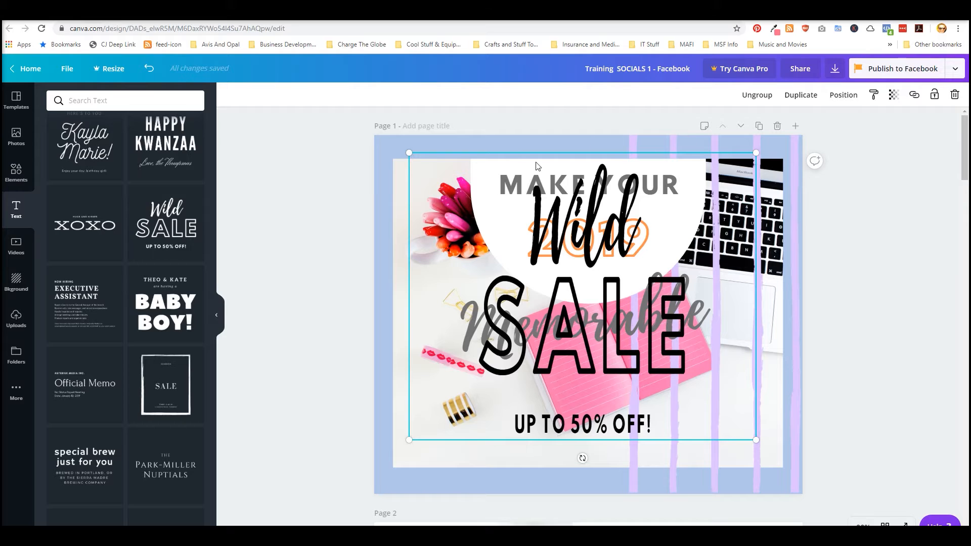
pyautogui.click(757, 96)
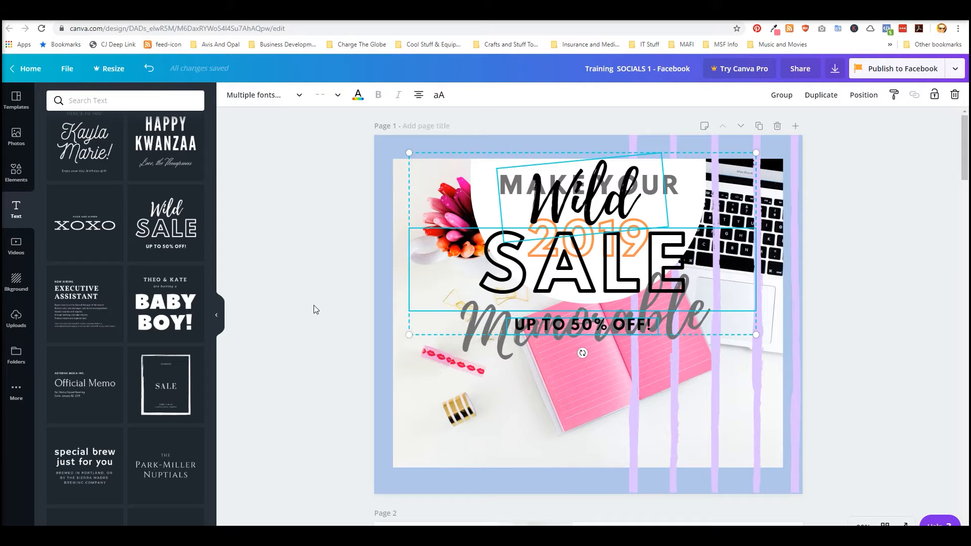
pyautogui.click(311, 221)
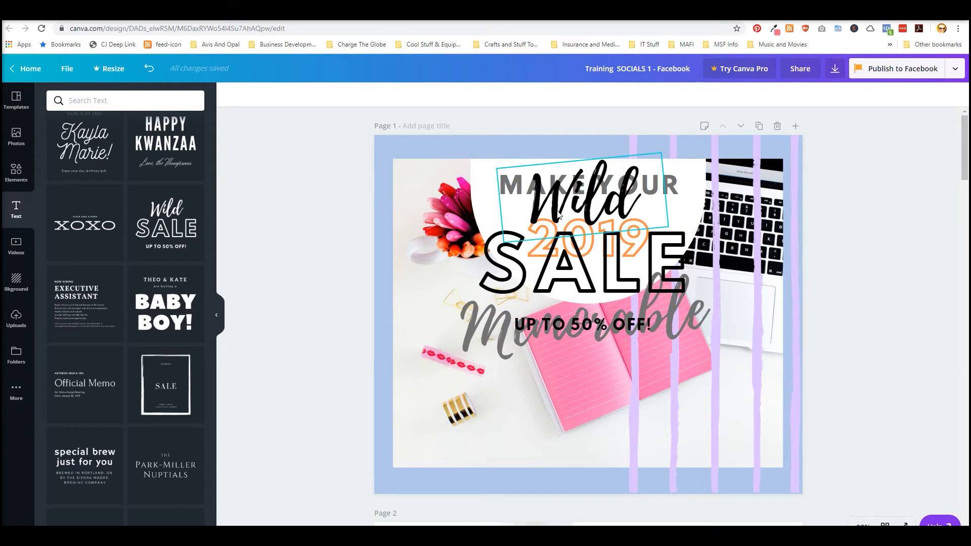
# Move the "Wild" text to the photo's lower left and nudge "SALE" slightly upward, selecting each to compare their fonts
pyautogui.moveTo(558, 215); pyautogui.dragTo(469, 447)
pyautogui.moveTo(542, 287)
pyautogui.mouseDown()
pyautogui.moveTo(481, 292)
pyautogui.moveTo(503, 262)
pyautogui.moveTo(540, 304)
pyautogui.moveTo(542, 275)
pyautogui.mouseUp()
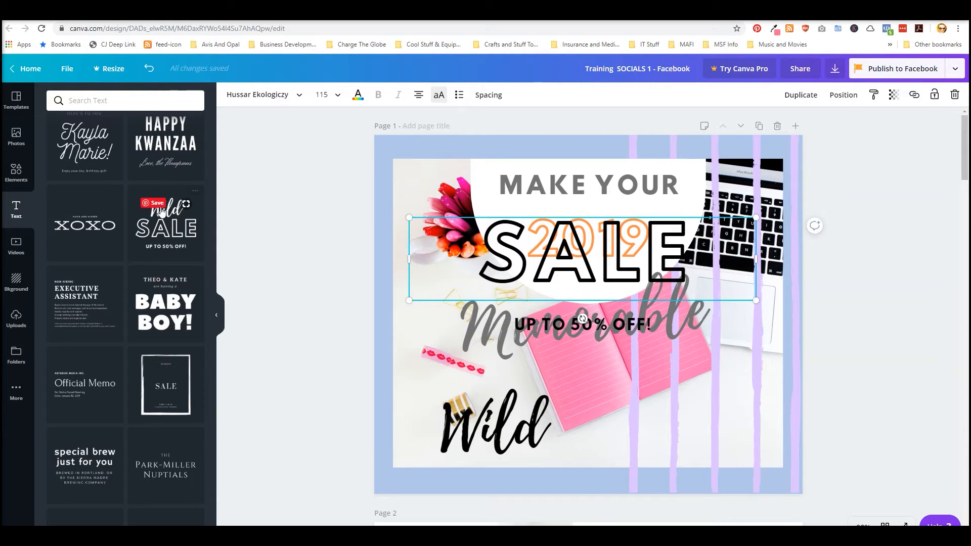
pyautogui.click(499, 427)
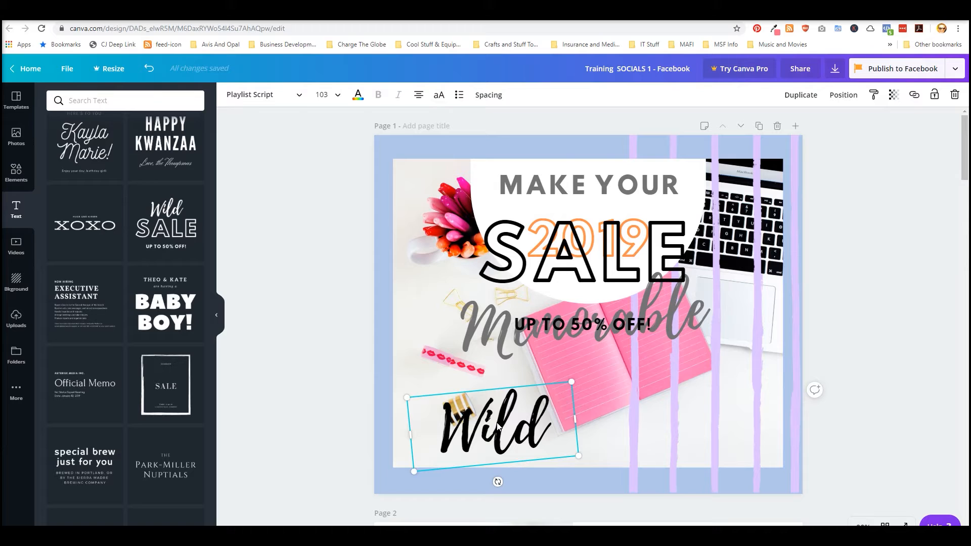
pyautogui.click(545, 260)
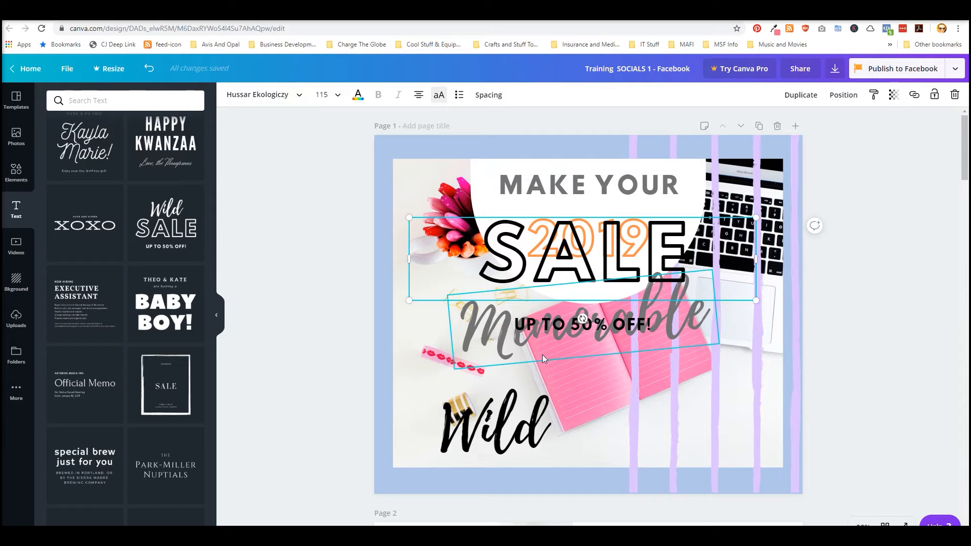
# Switch the "UP TO 50% OFF!" text to lowercase and back to uppercase
pyautogui.click(559, 324)
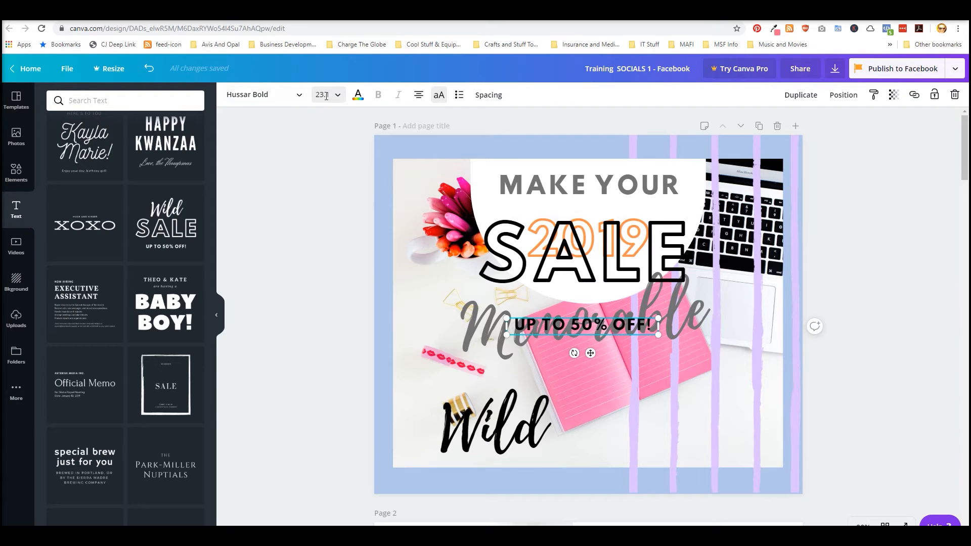
pyautogui.click(440, 97)
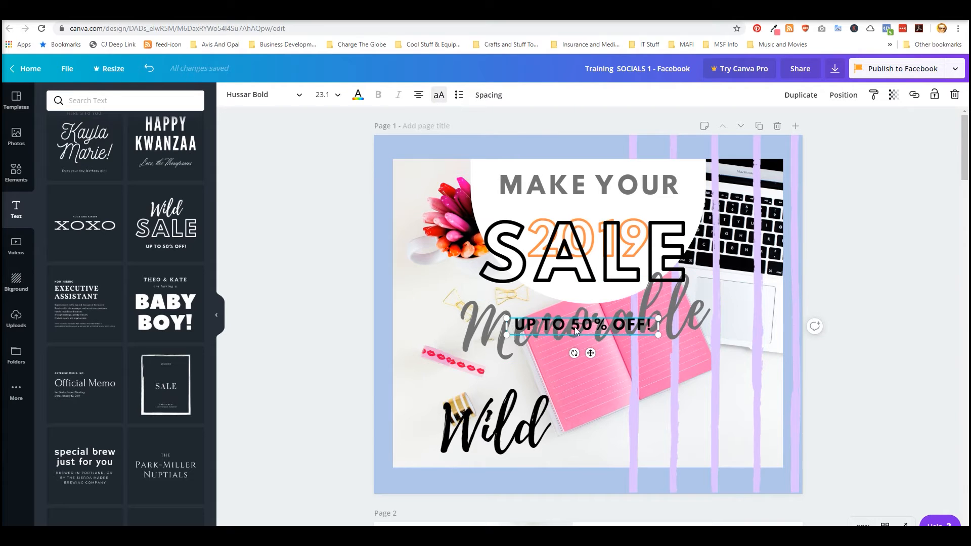
pyautogui.click(439, 97)
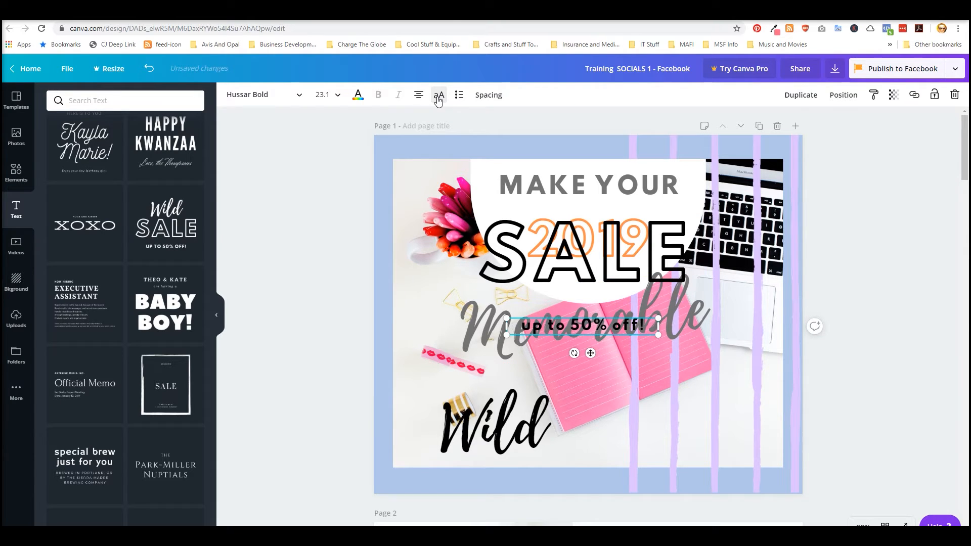
pyautogui.click(439, 97)
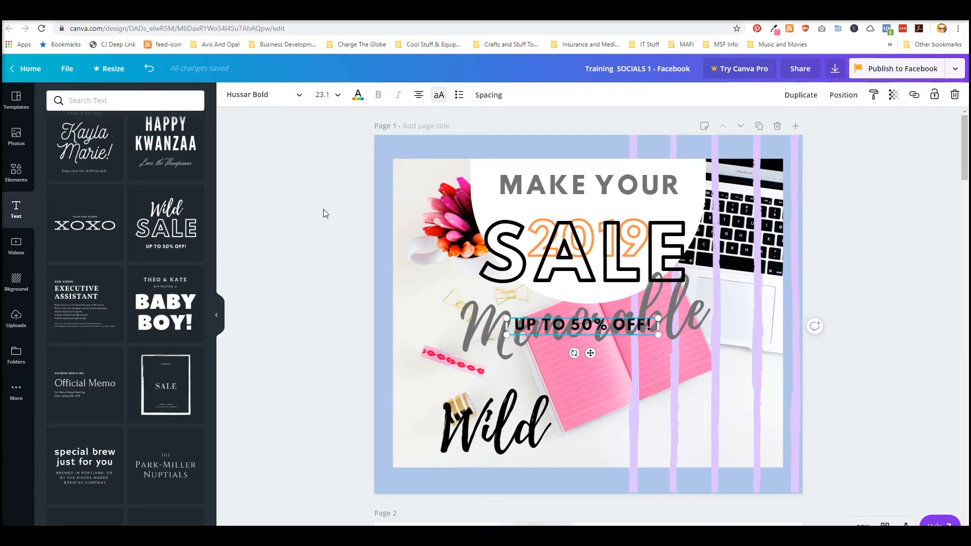
# Delete the "SALE", "UP TO 50% OFF!" and "Wild" texts from page 1
pyautogui.click(579, 270)
pyautogui.press('Delete')
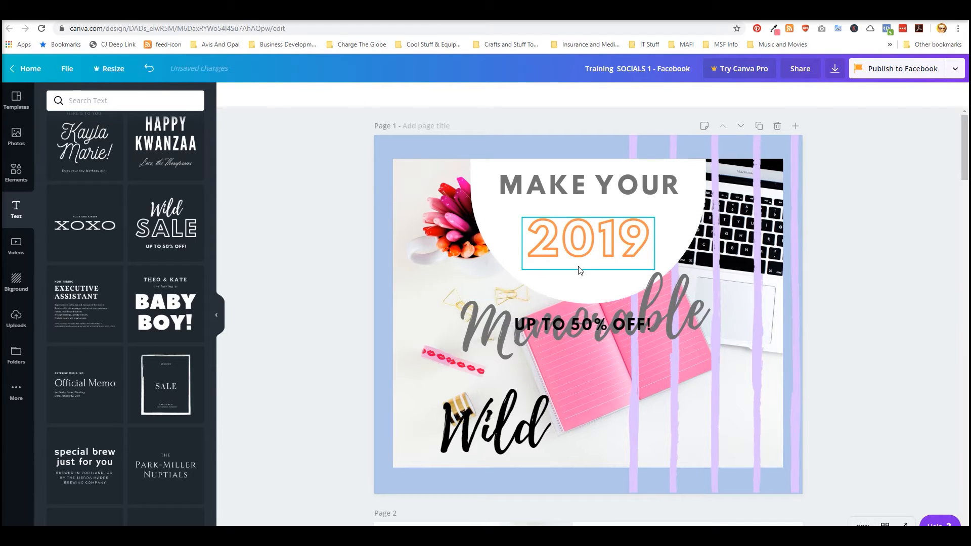
pyautogui.click(560, 321)
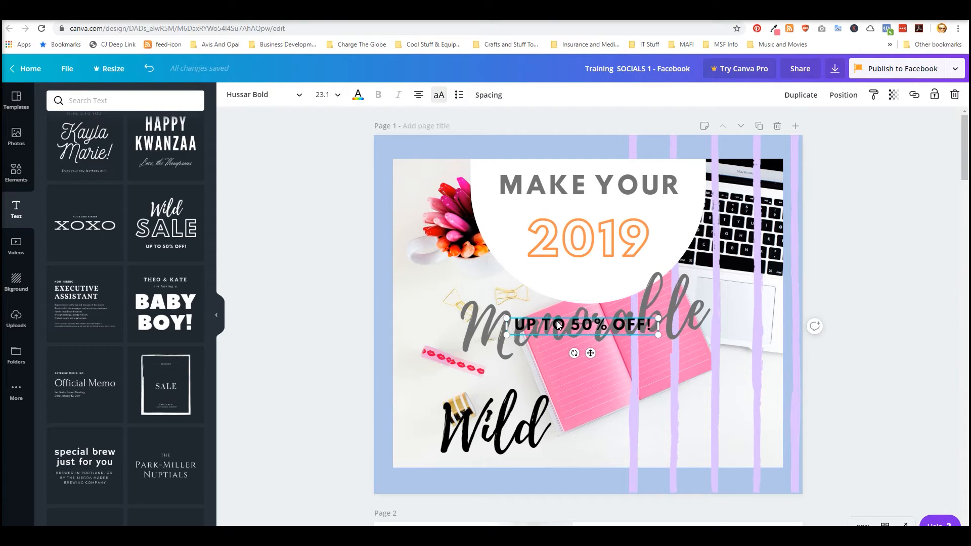
pyautogui.press('Delete')
pyautogui.click(490, 430)
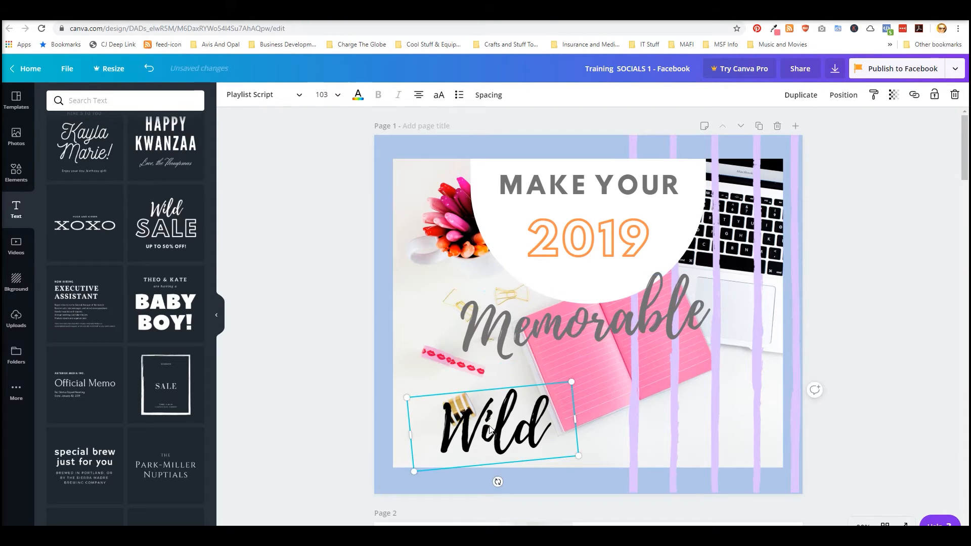
pyautogui.press('Delete')
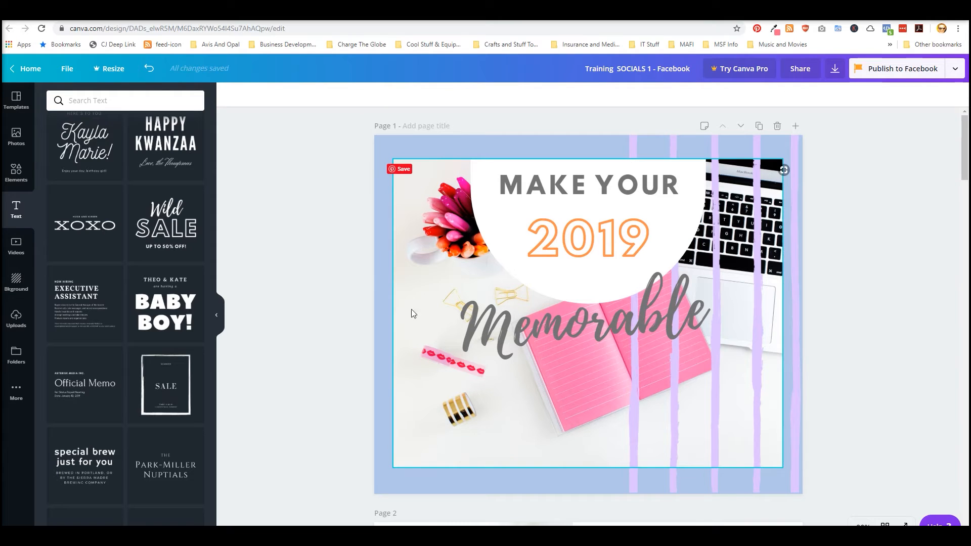
# Select the entire heading above "2019" and re-enter it as "MAKE YOUR"
pyautogui.click(566, 185)
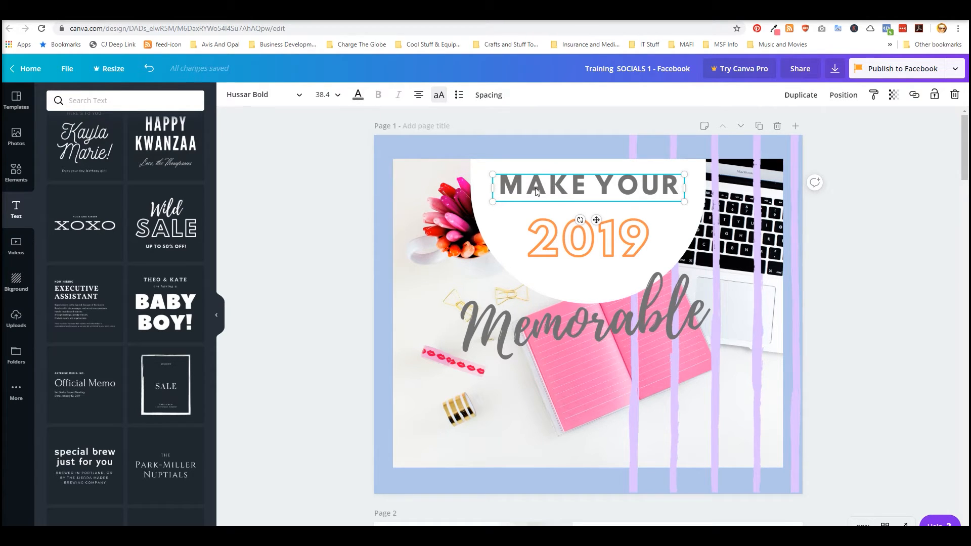
pyautogui.click(539, 190)
pyautogui.doubleClick(559, 187)
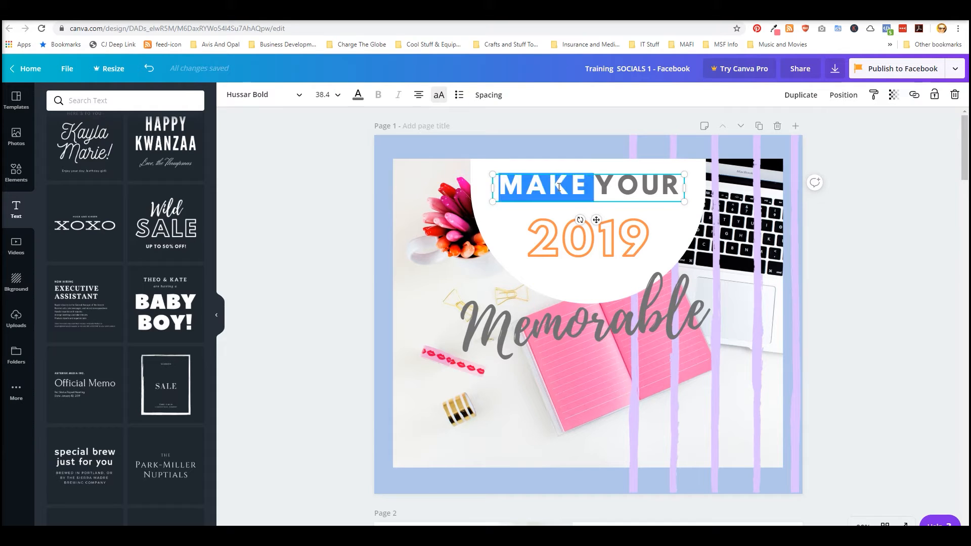
pyautogui.click(559, 187)
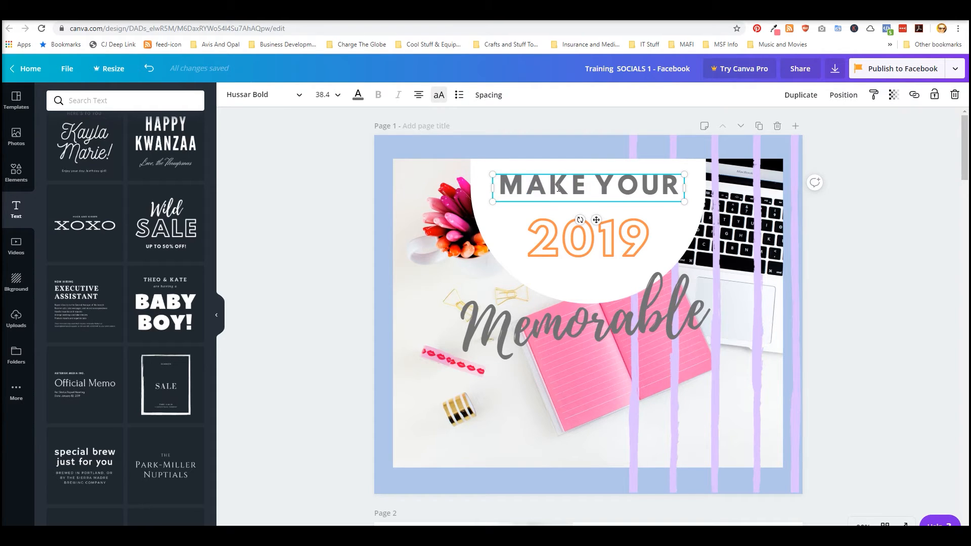
pyautogui.tripleClick(559, 187)
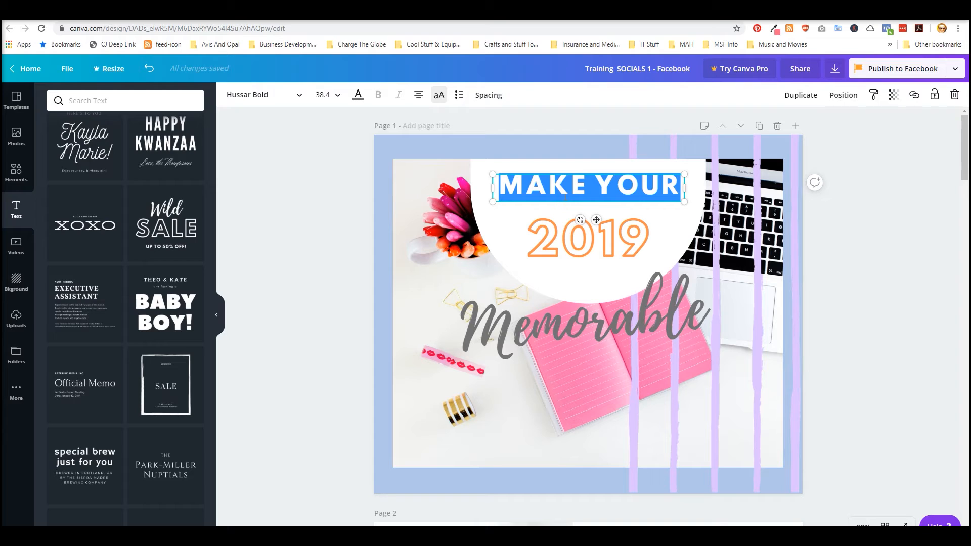
pyautogui.press('BackSpace')
pyautogui.write('MAKE YOUR')
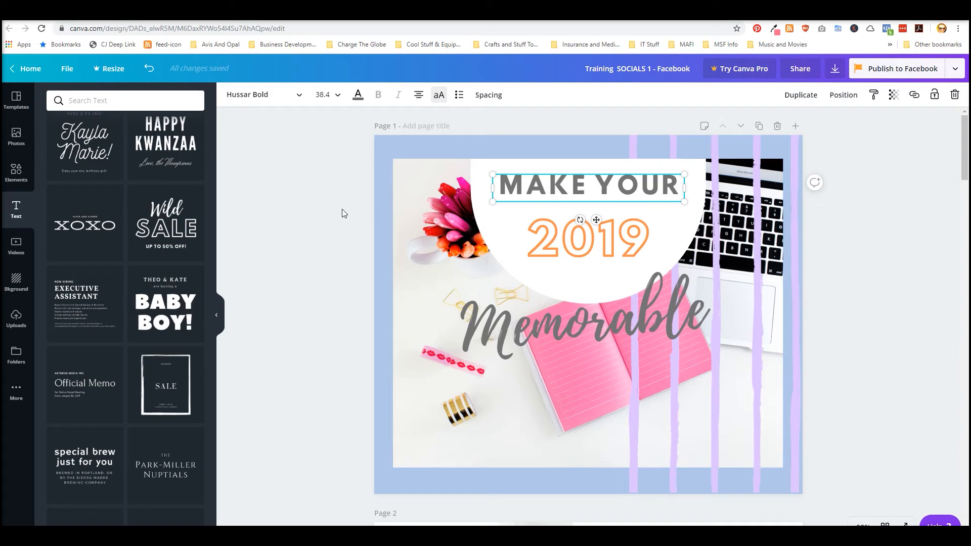
pyautogui.click(342, 208)
# Widen the "MAKE YOUR" text box on both sides, and narrow it to fit the words on one line
pyautogui.click(548, 184)
pyautogui.moveTo(686, 189)
pyautogui.mouseDown()
pyautogui.moveTo(606, 187)
pyautogui.moveTo(719, 185)
pyautogui.moveTo(498, 185)
pyautogui.moveTo(772, 182)
pyautogui.moveTo(618, 197)
pyautogui.moveTo(758, 185)
pyautogui.moveTo(671, 185)
pyautogui.moveTo(679, 184)
pyautogui.mouseUp()
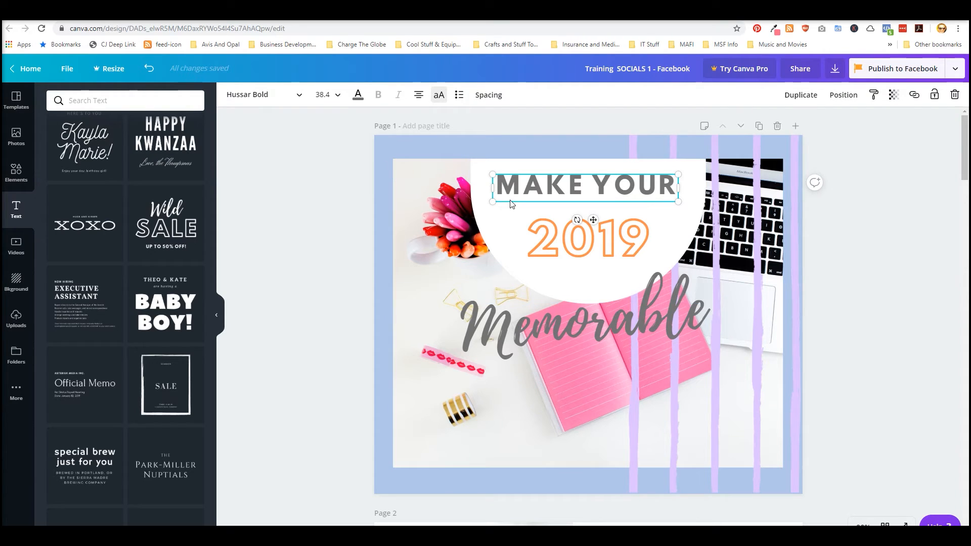
pyautogui.moveTo(494, 190); pyautogui.dragTo(410, 190)
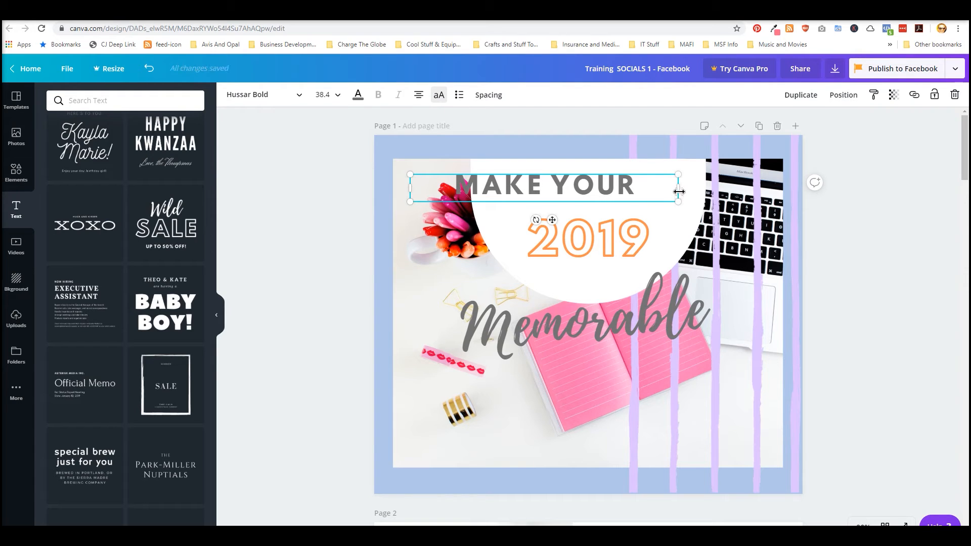
pyautogui.moveTo(679, 189); pyautogui.dragTo(728, 188)
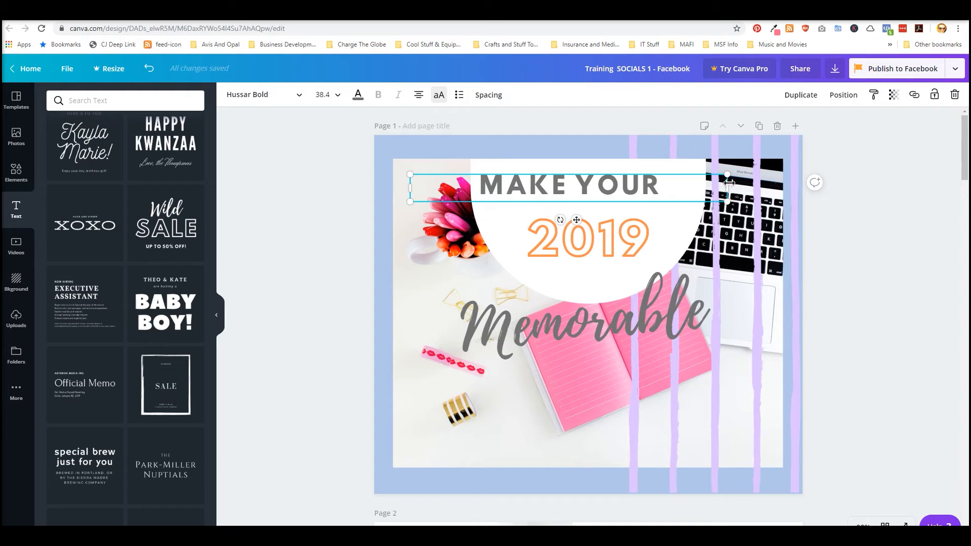
pyautogui.moveTo(728, 191); pyautogui.dragTo(598, 195)
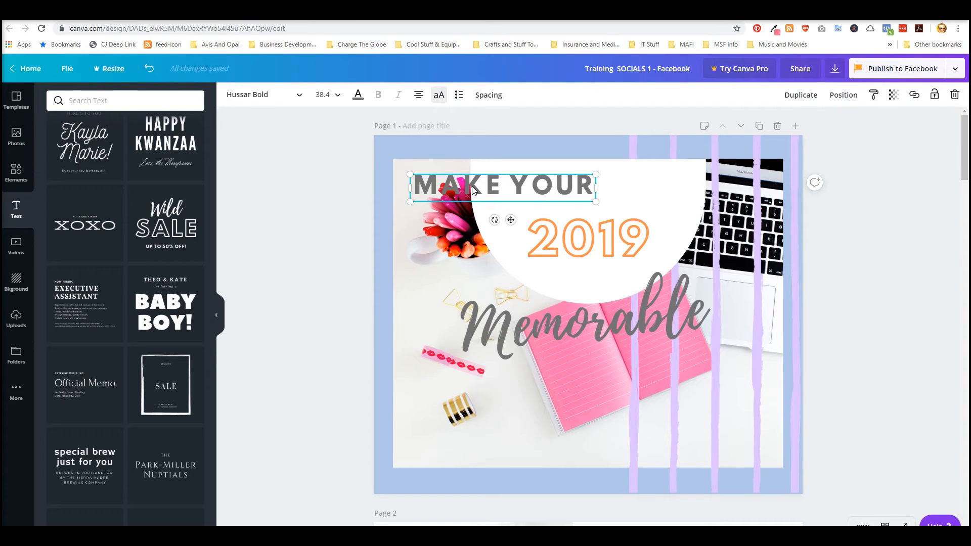
# Move the "MAKE YOUR" heading back above "2019", aligned with the page's vertical centre line
pyautogui.moveTo(472, 189); pyautogui.dragTo(557, 190)
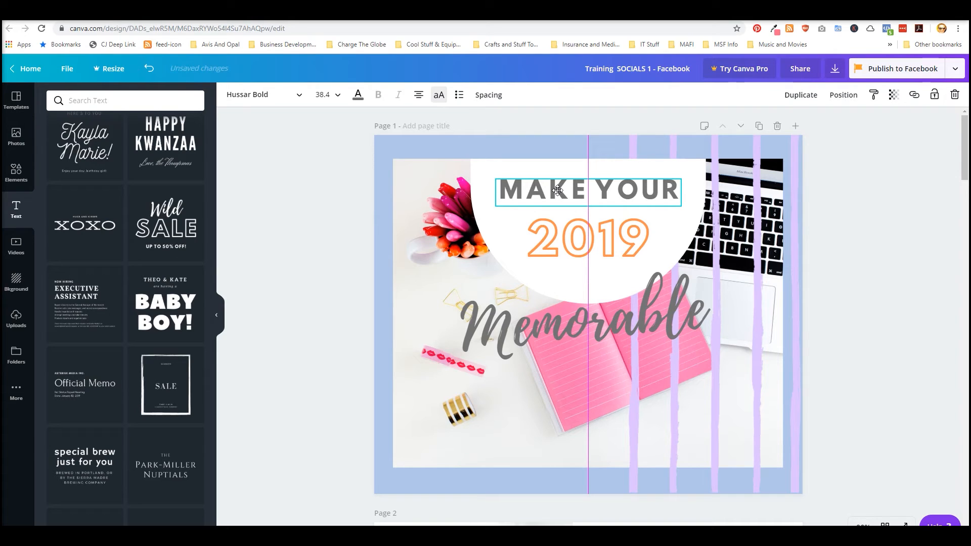
pyautogui.moveTo(558, 191); pyautogui.dragTo(556, 190)
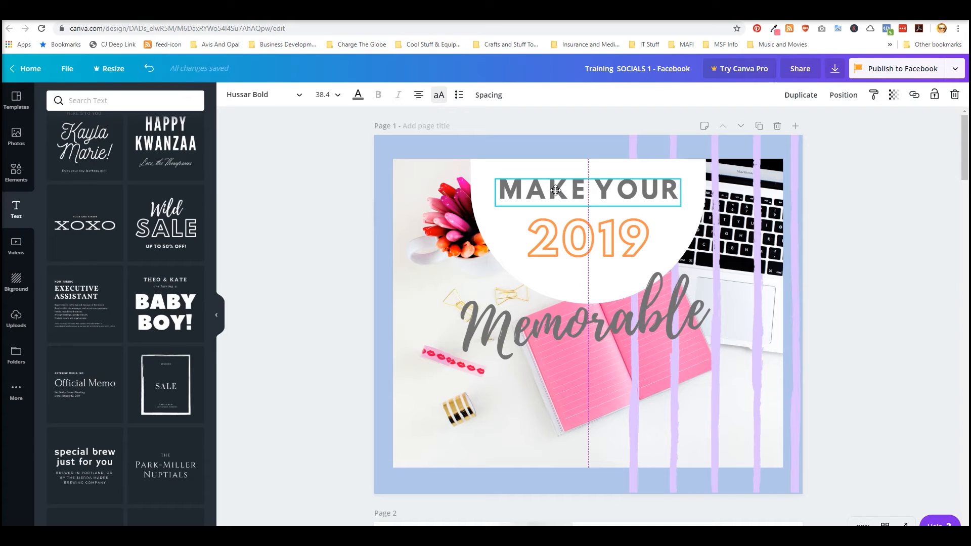
pyautogui.moveTo(556, 190); pyautogui.dragTo(559, 192)
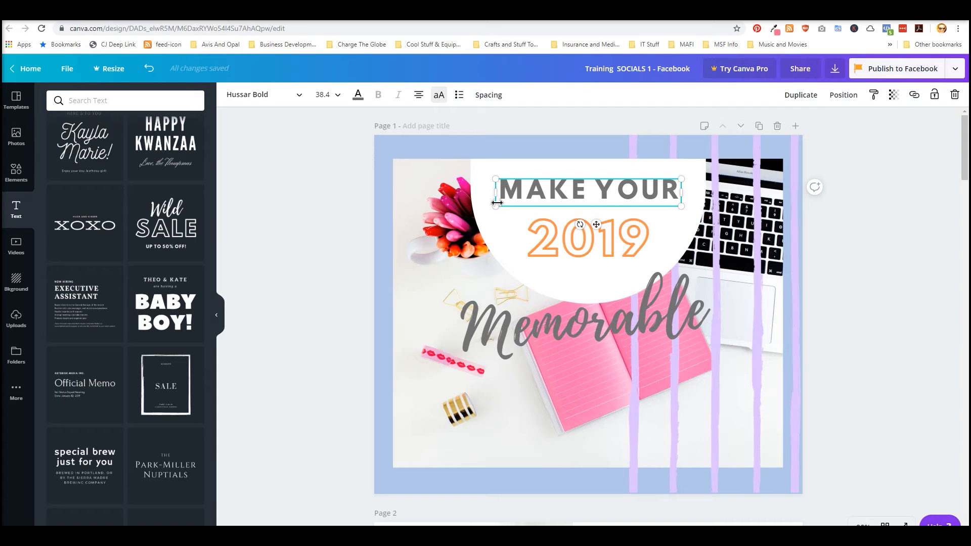
# Try scaling the "MAKE YOUR" heading up to size 52.2 and down to 40.7, and undo both resizes
pyautogui.moveTo(496, 181); pyautogui.dragTo(435, 144)
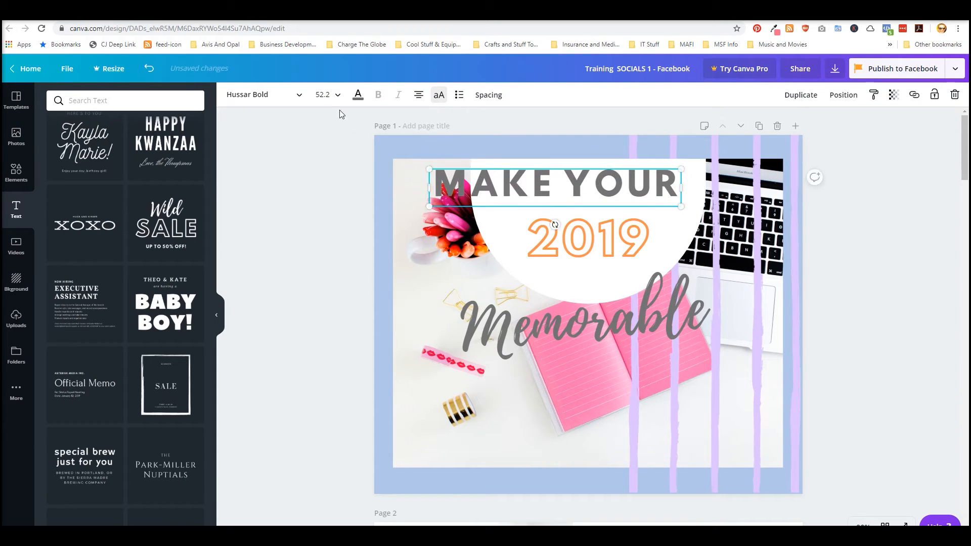
pyautogui.moveTo(431, 170); pyautogui.dragTo(487, 181)
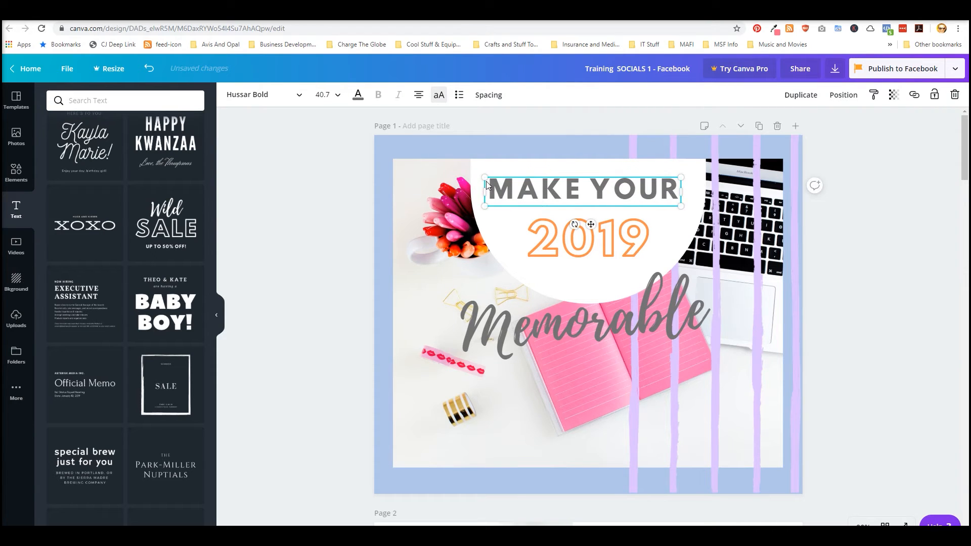
pyautogui.click(150, 71)
pyautogui.click(149, 70)
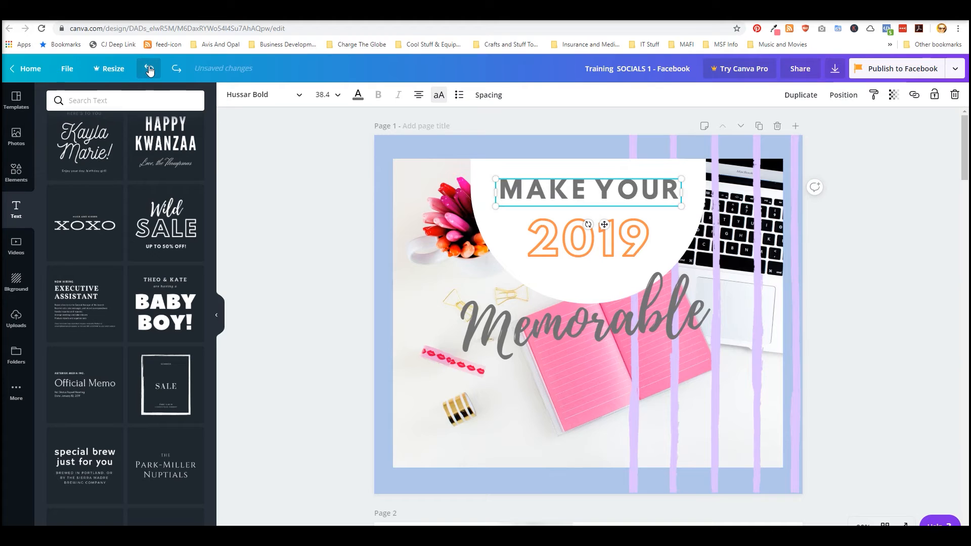
# Set the "MAKE YOUR" heading's font size to 40
pyautogui.click(322, 95)
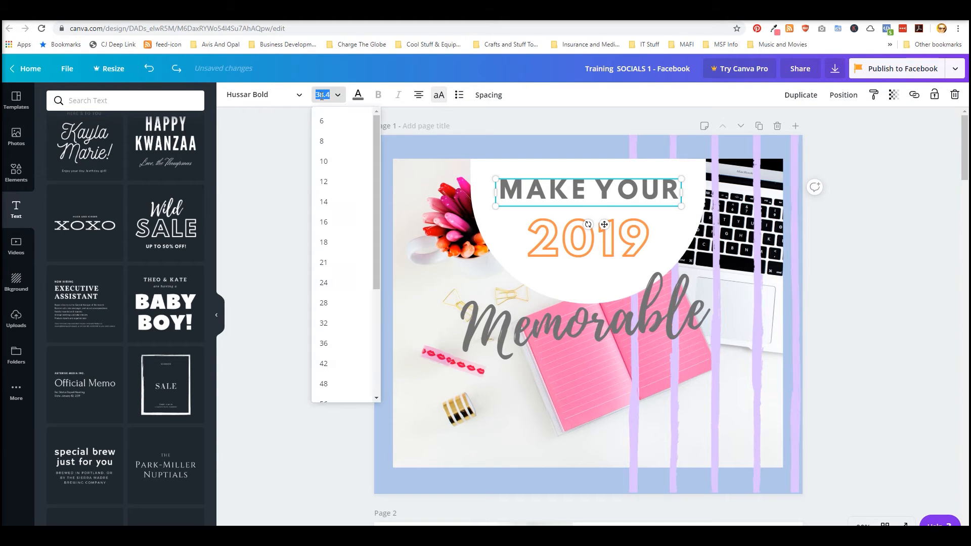
pyautogui.write('40')
pyautogui.press('Return')
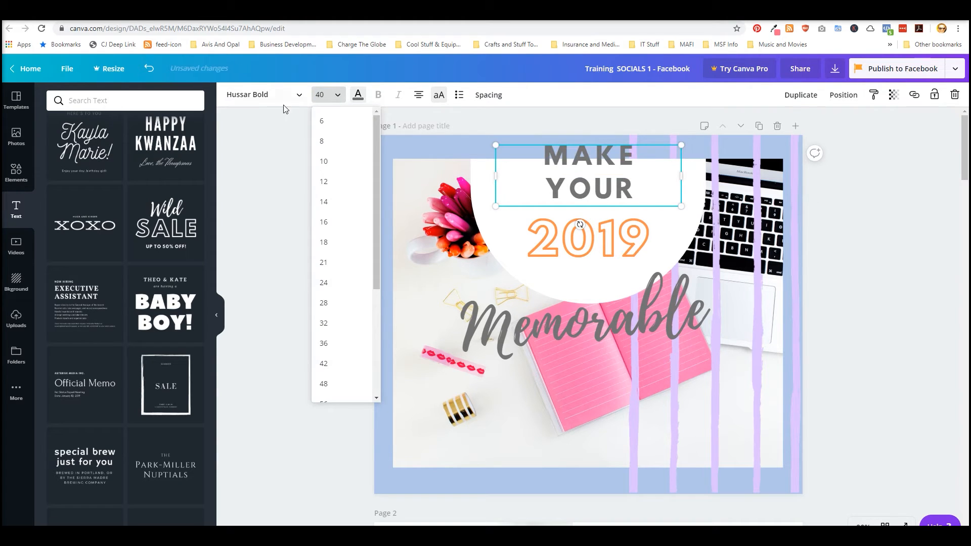
# Widen the "MAKE YOUR" text box slightly so both words fit on one line
pyautogui.click(268, 185)
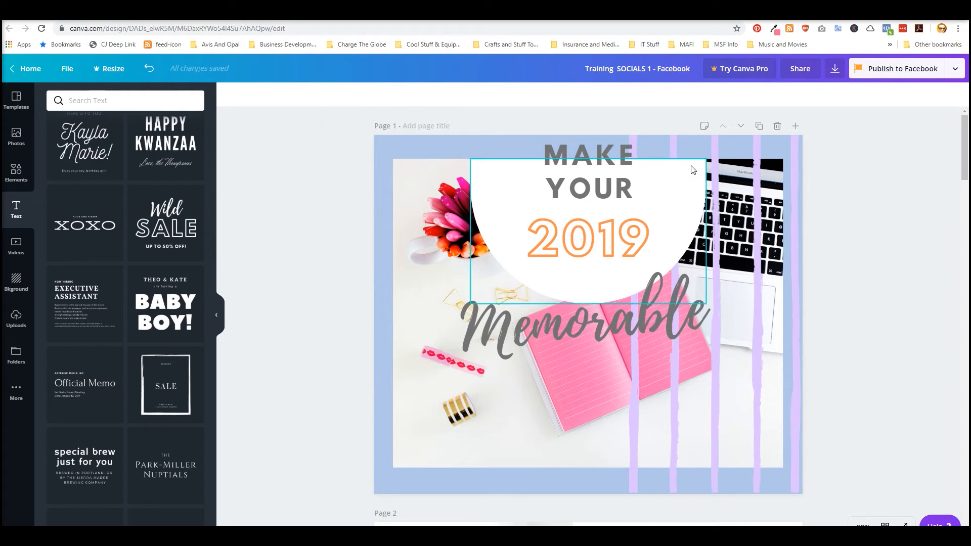
pyautogui.click(627, 156)
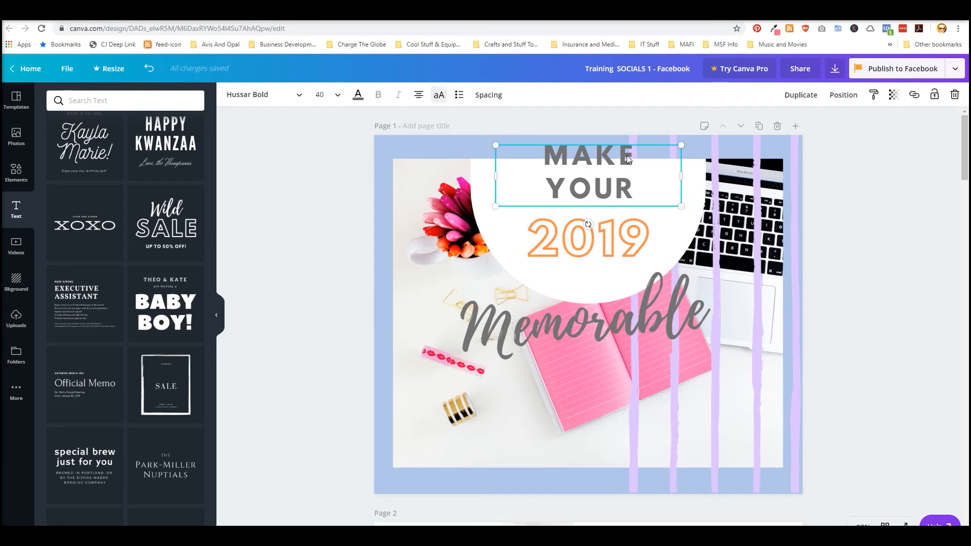
pyautogui.moveTo(681, 175); pyautogui.dragTo(687, 178)
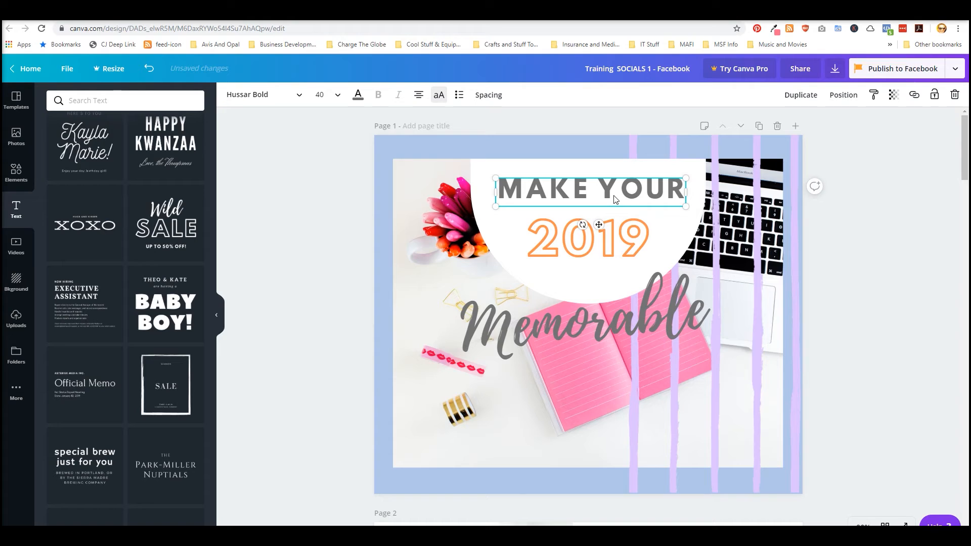
pyautogui.click(320, 224)
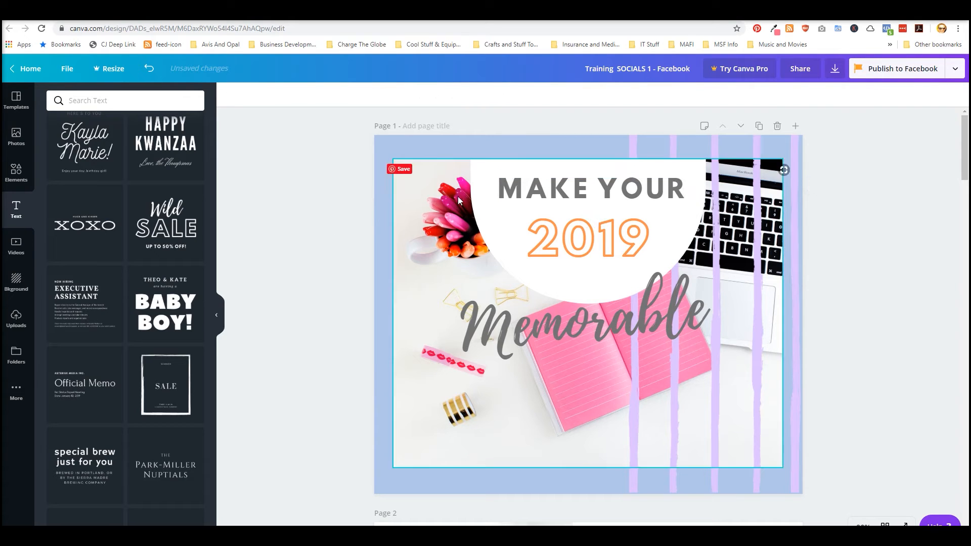
# Try scaling the "2019" text up to size 113, and undo the resize
pyautogui.click(559, 226)
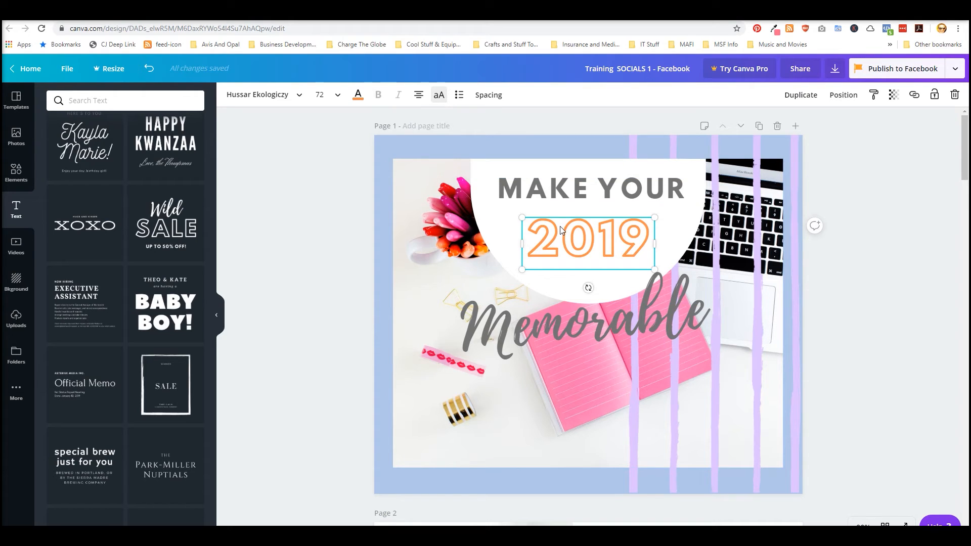
pyautogui.moveTo(524, 218); pyautogui.dragTo(448, 188)
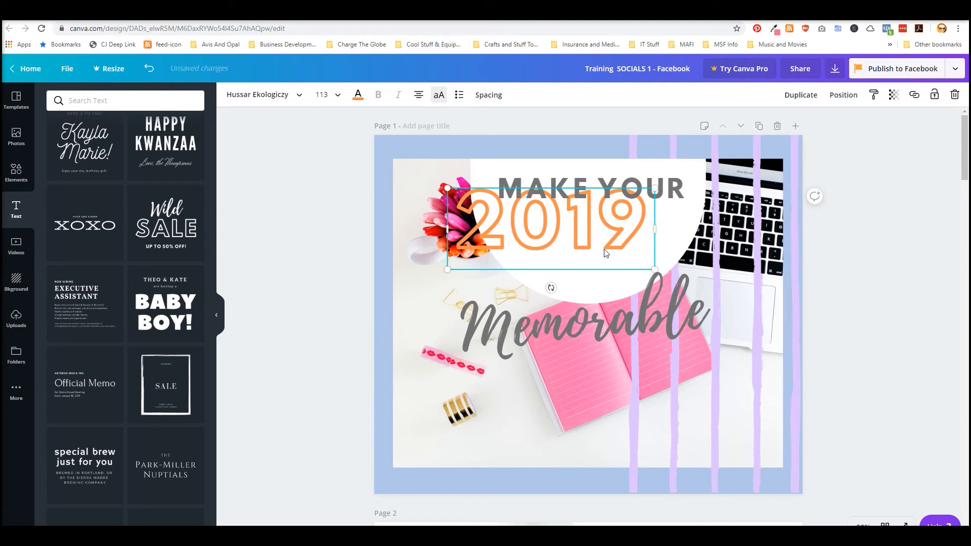
pyautogui.click(150, 71)
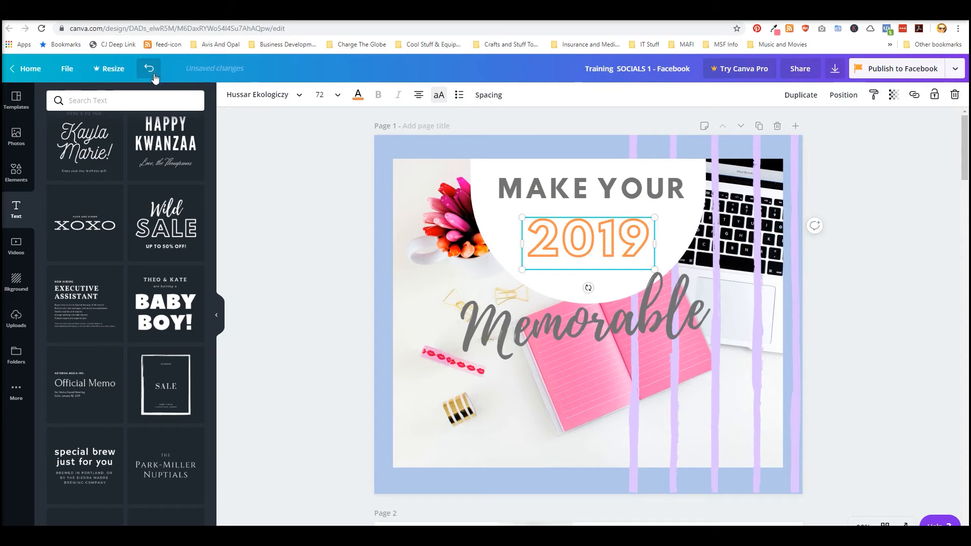
# Set the "2019" text's font size to 78 and widen its box to fit the year on one line
pyautogui.doubleClick(608, 240)
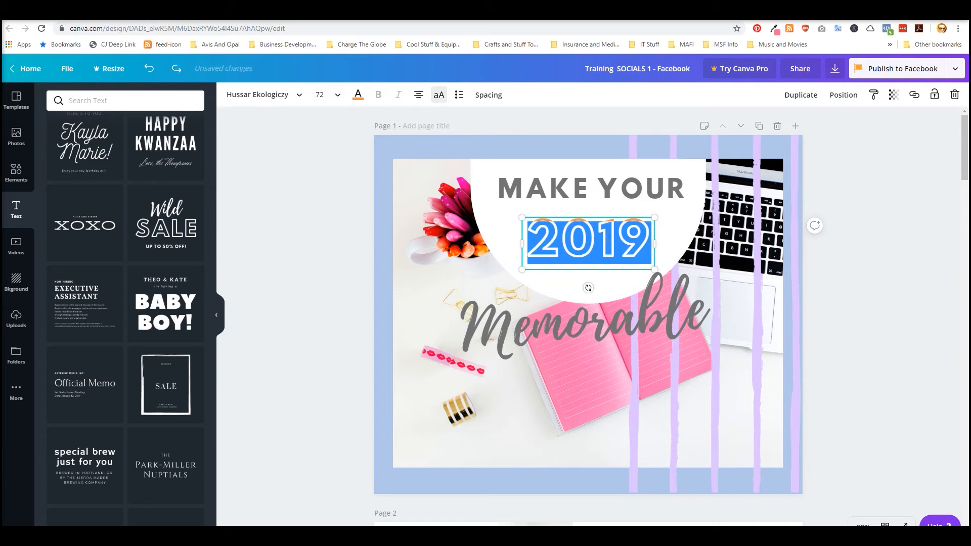
pyautogui.click(325, 95)
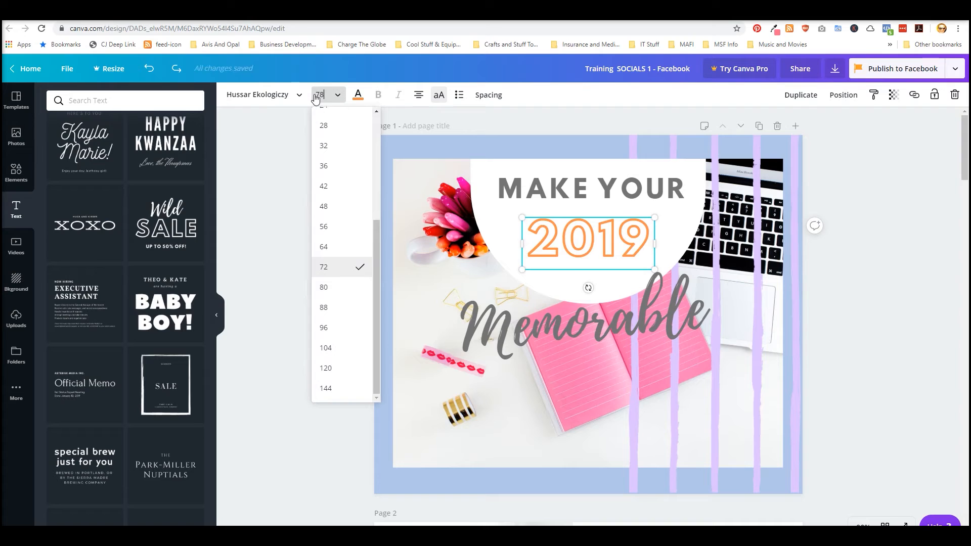
pyautogui.write('78')
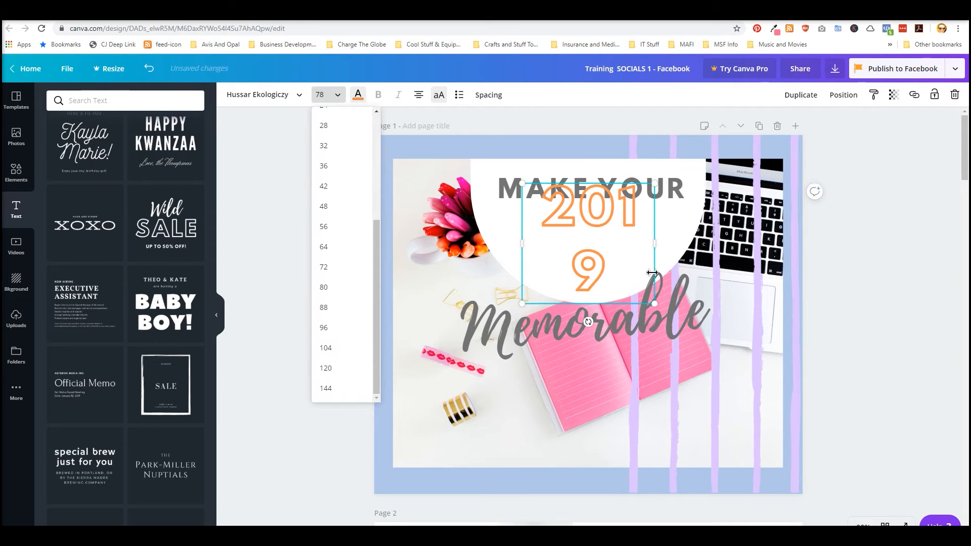
pyautogui.moveTo(656, 246); pyautogui.dragTo(660, 245)
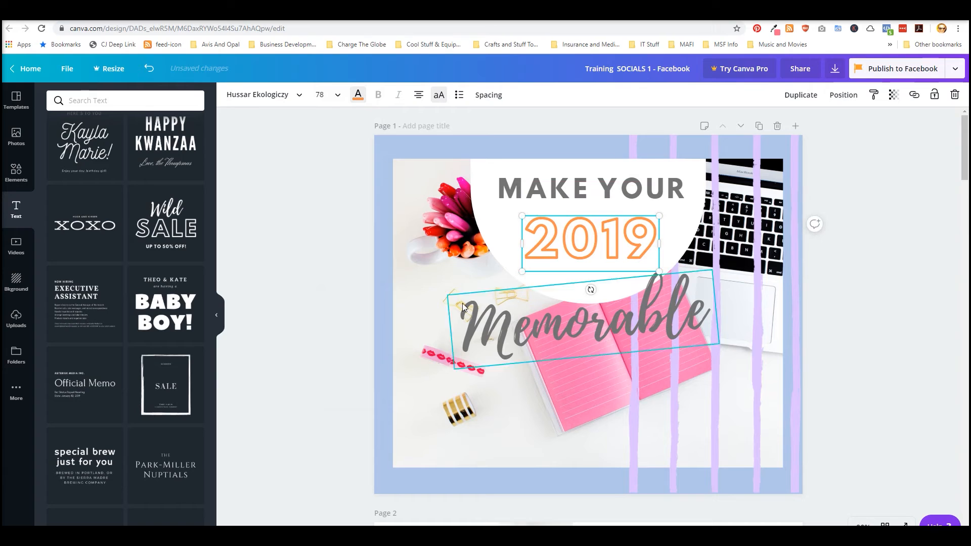
# Undo the changes to the "2019" text, restoring the one-line "MAKE YOUR" heading if it is undone too
pyautogui.click(148, 70)
pyautogui.click(148, 71)
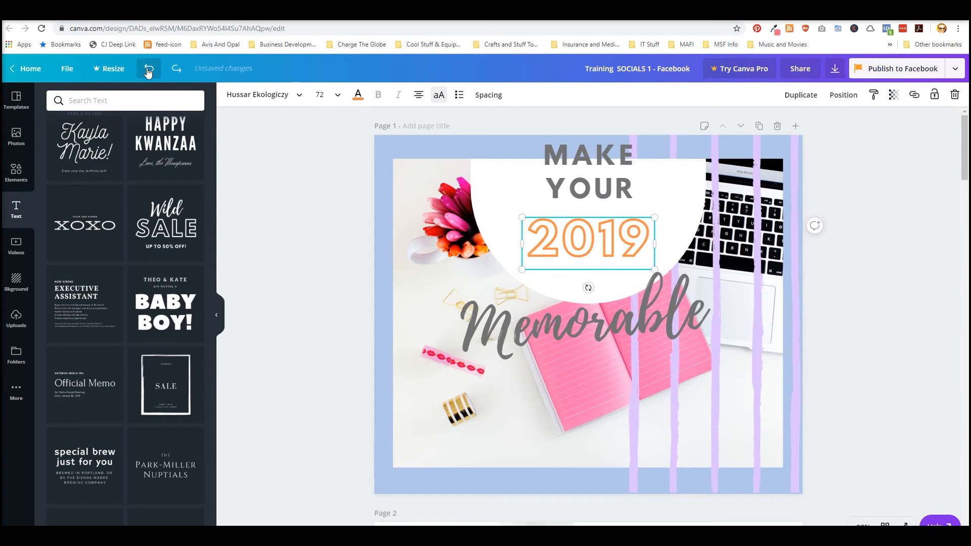
pyautogui.click(177, 68)
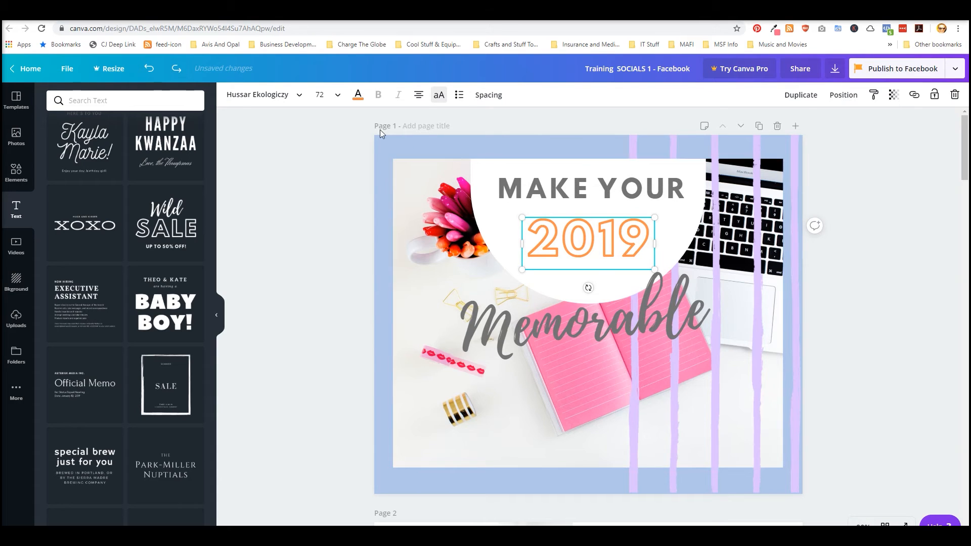
pyautogui.click(310, 216)
# Move the "2019" text up along the page's vertical centre line, and nudge it down to fine-tune its position below "MAKE YOUR"
pyautogui.moveTo(602, 229)
pyautogui.mouseDown()
pyautogui.moveTo(615, 224)
pyautogui.moveTo(602, 225)
pyautogui.mouseUp()
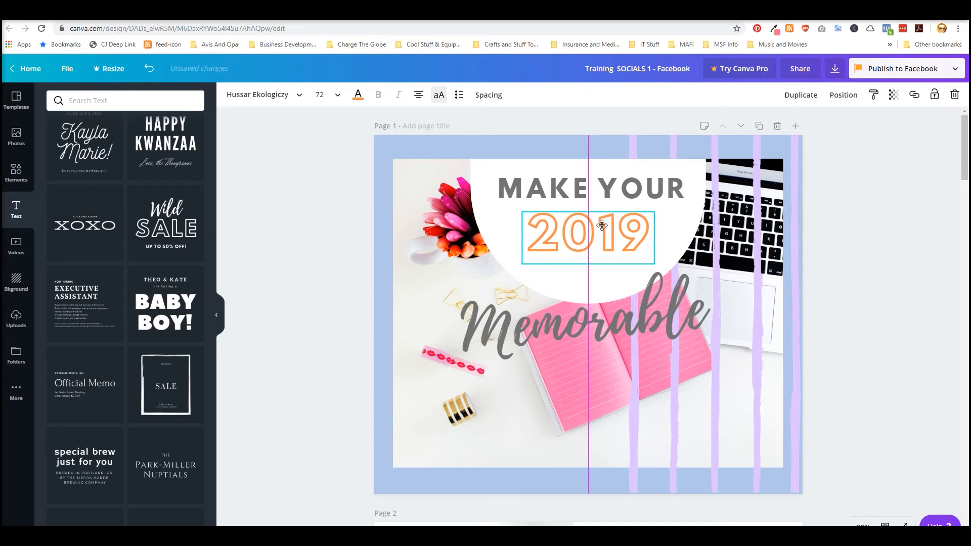
pyautogui.press('Down')
pyautogui.press('Down')
pyautogui.press('Down')
pyautogui.press('Down')
pyautogui.press('Down')
pyautogui.press('Down')
pyautogui.press('Down')
pyautogui.press('Down')
pyautogui.press('Down')
pyautogui.press('Down')
pyautogui.press('Down')
pyautogui.press('Down')
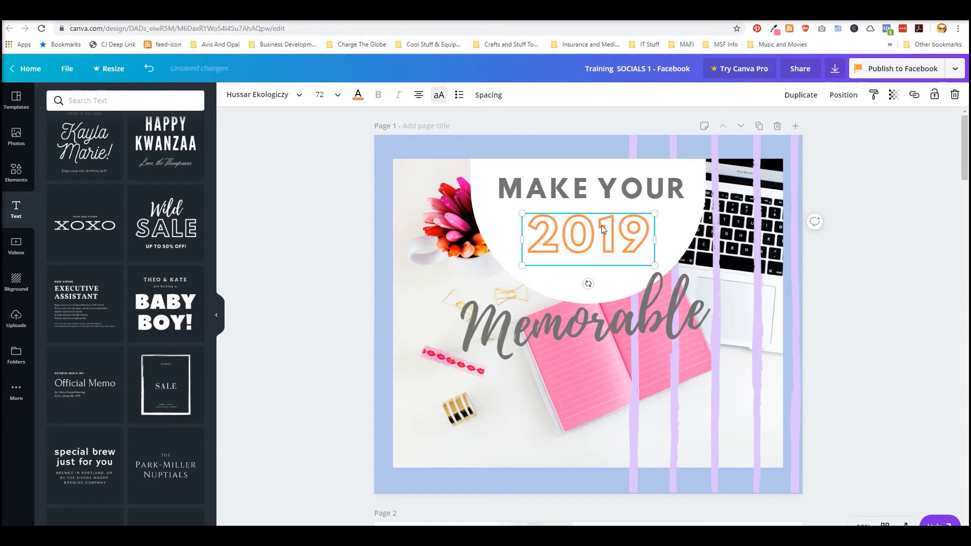
pyautogui.press('Down')
pyautogui.press('Down')
pyautogui.press('Down')
pyautogui.press('Down')
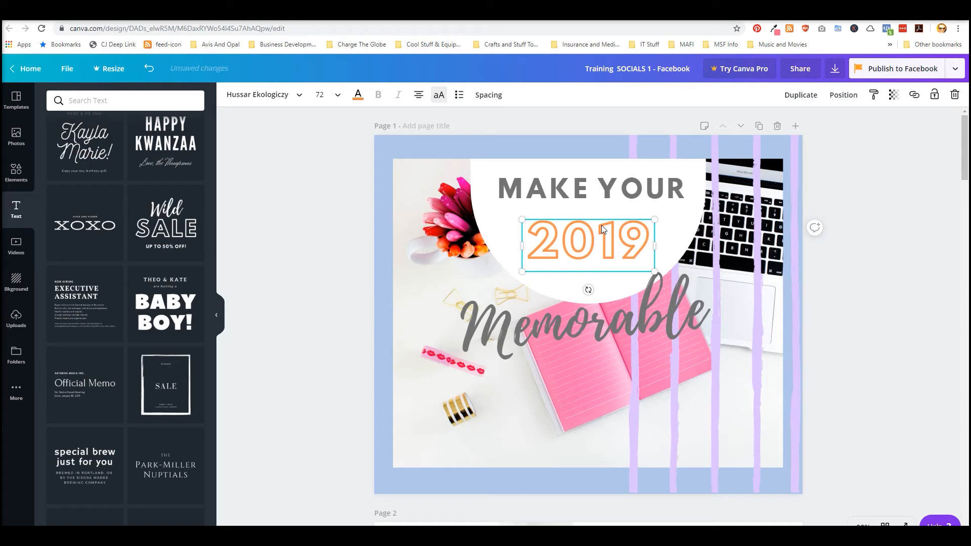
pyautogui.click(307, 216)
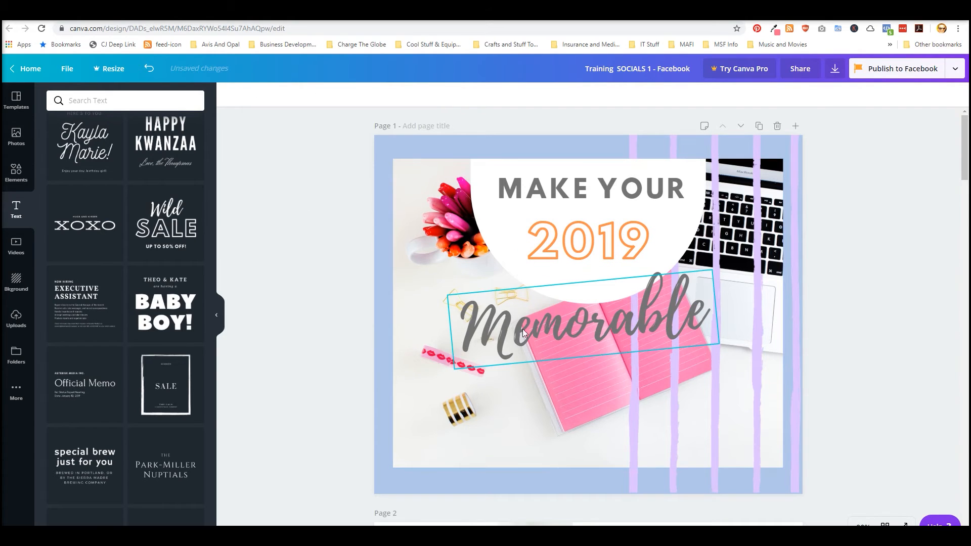
# Rotate the word "Memorable" slightly counterclockwise so it slopes upward more steeply
pyautogui.click(547, 321)
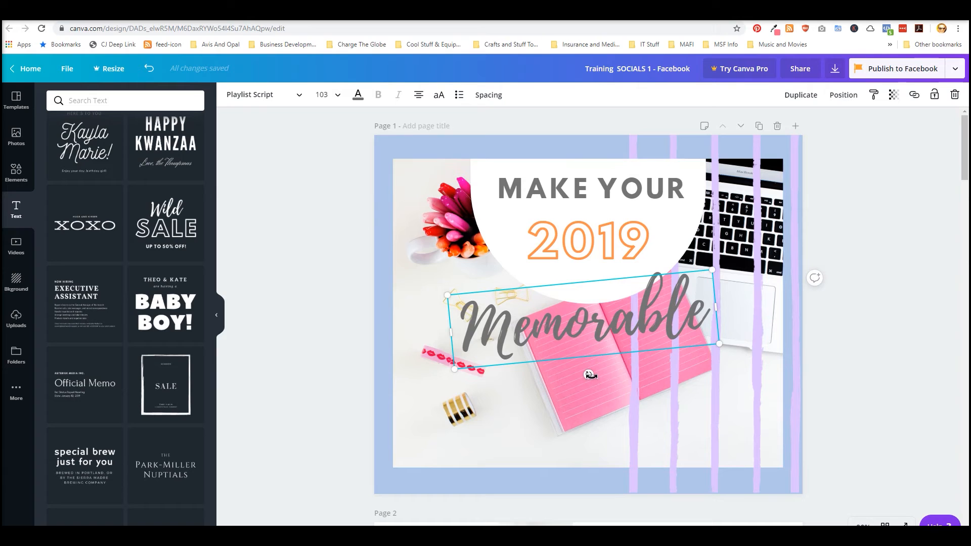
pyautogui.moveTo(589, 376)
pyautogui.mouseDown()
pyautogui.moveTo(613, 369)
pyautogui.moveTo(582, 370)
pyautogui.moveTo(546, 354)
pyautogui.moveTo(588, 370)
pyautogui.moveTo(624, 367)
pyautogui.moveTo(582, 379)
pyautogui.mouseUp()
pyautogui.click(273, 287)
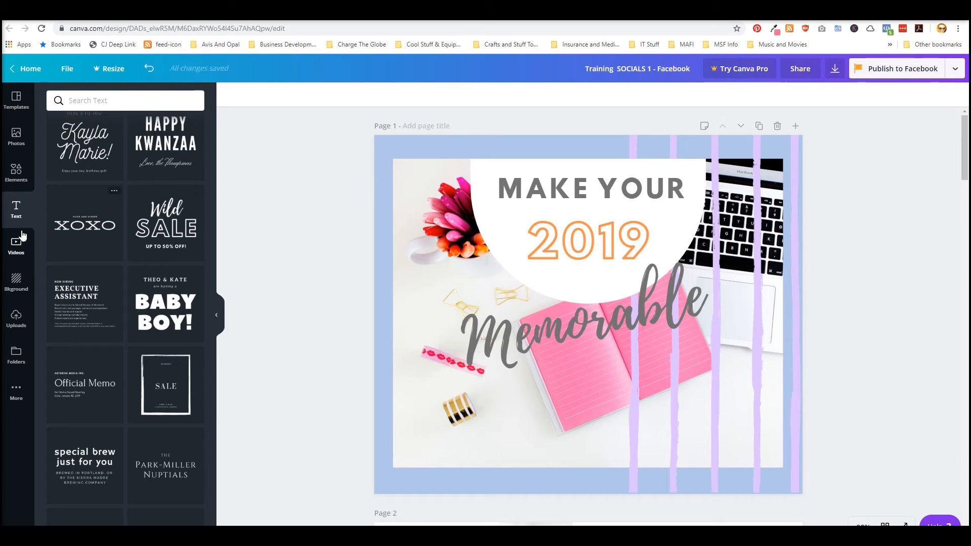
# Try adding a default body text box and rotating it clockwise, and remove it from the page
pyautogui.scroll(10, 146, 275)
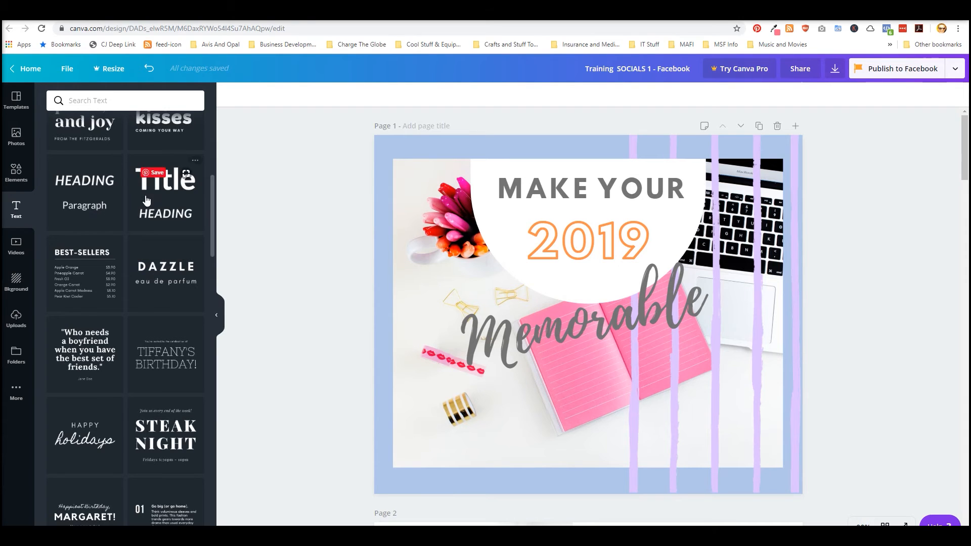
pyautogui.scroll(7, 138, 183)
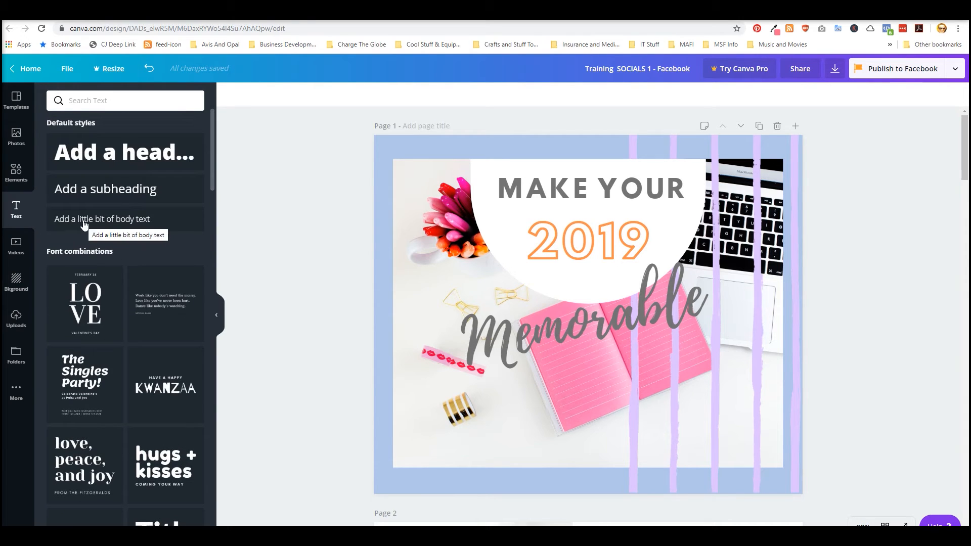
pyautogui.click(77, 222)
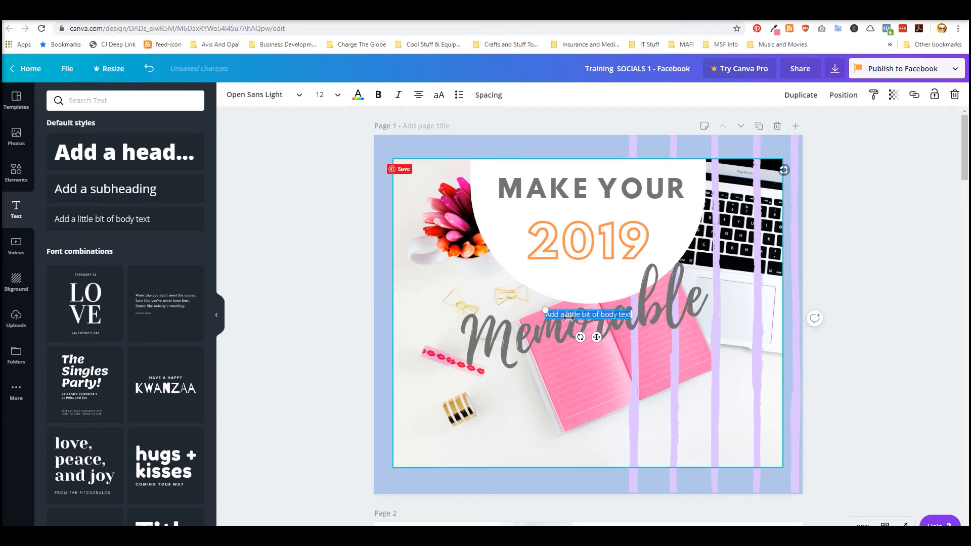
pyautogui.moveTo(582, 337)
pyautogui.mouseDown()
pyautogui.moveTo(593, 338)
pyautogui.moveTo(546, 334)
pyautogui.moveTo(570, 352)
pyautogui.mouseUp()
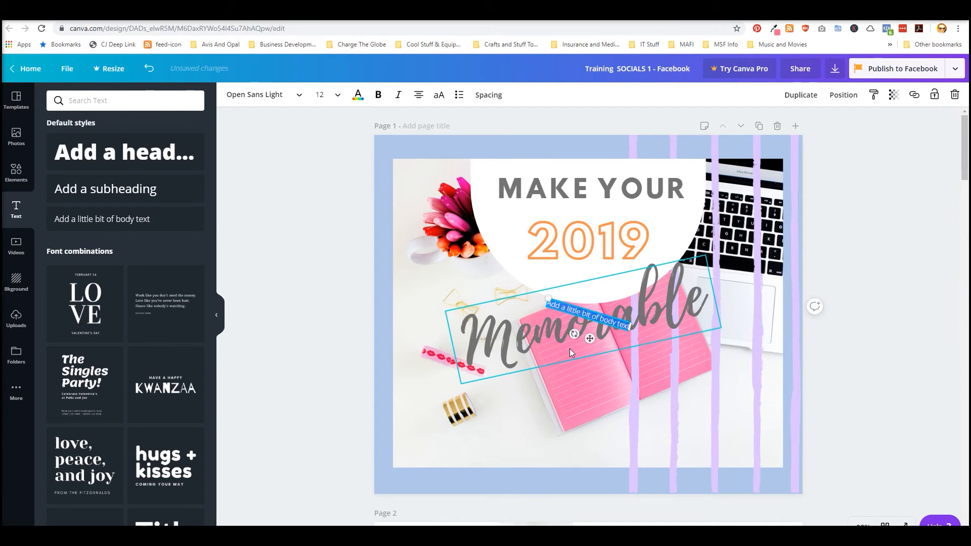
pyautogui.press('BackSpace')
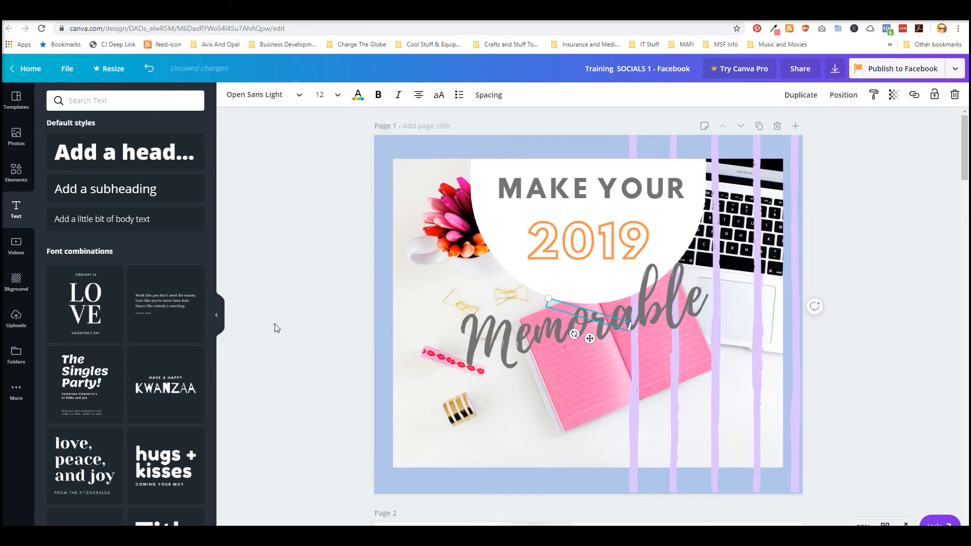
pyautogui.click(273, 329)
pyautogui.click(589, 307)
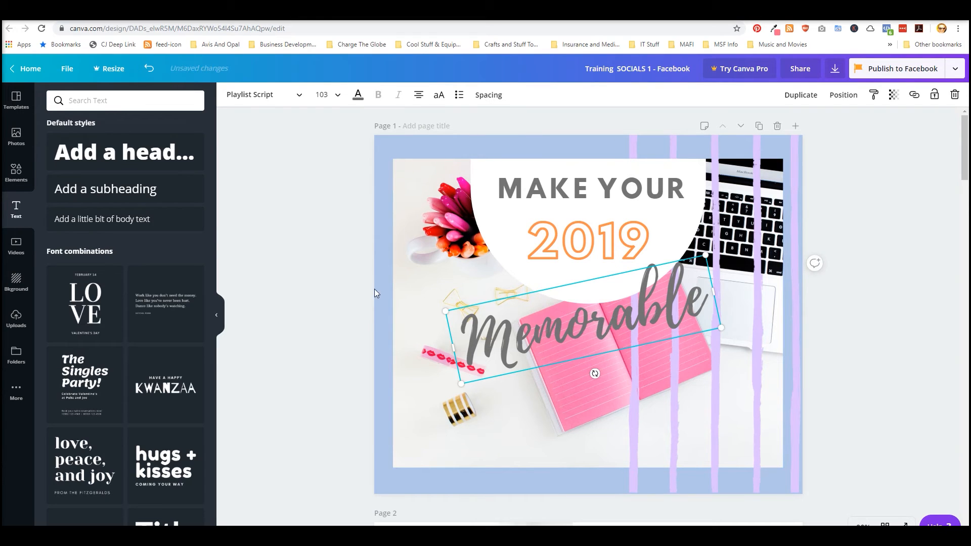
pyautogui.click(338, 304)
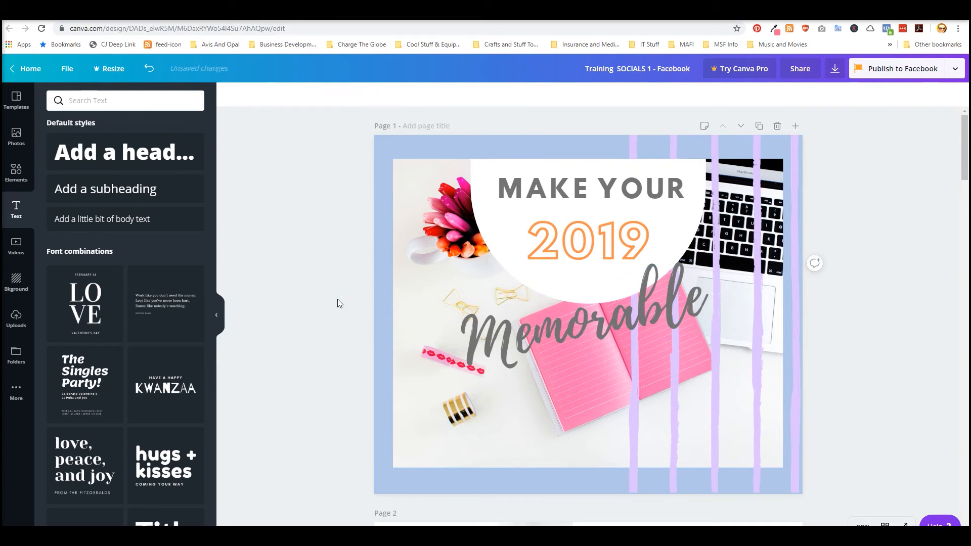
# Rotate "Memorable" to a nearly upright angle, and turn it back to a gentle upward slope
pyautogui.click(587, 187)
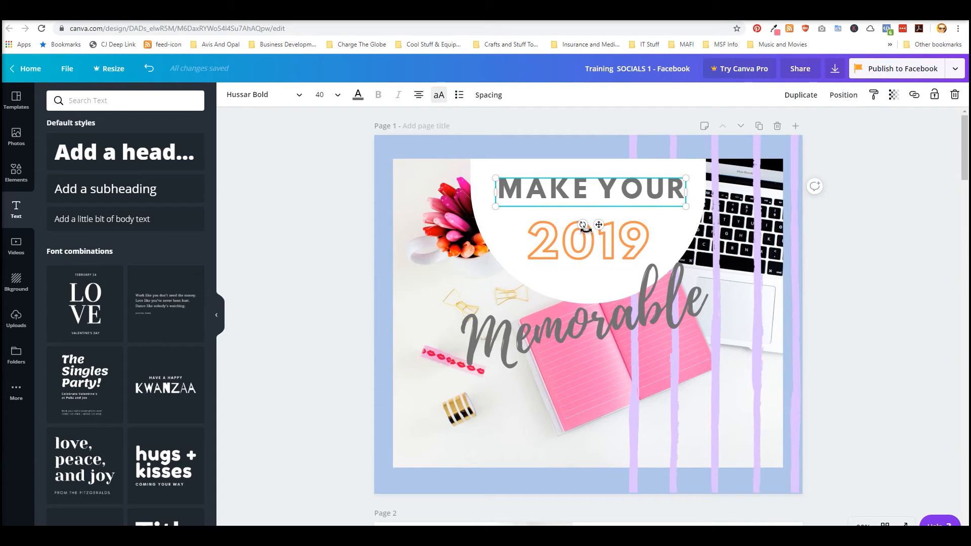
pyautogui.click(579, 330)
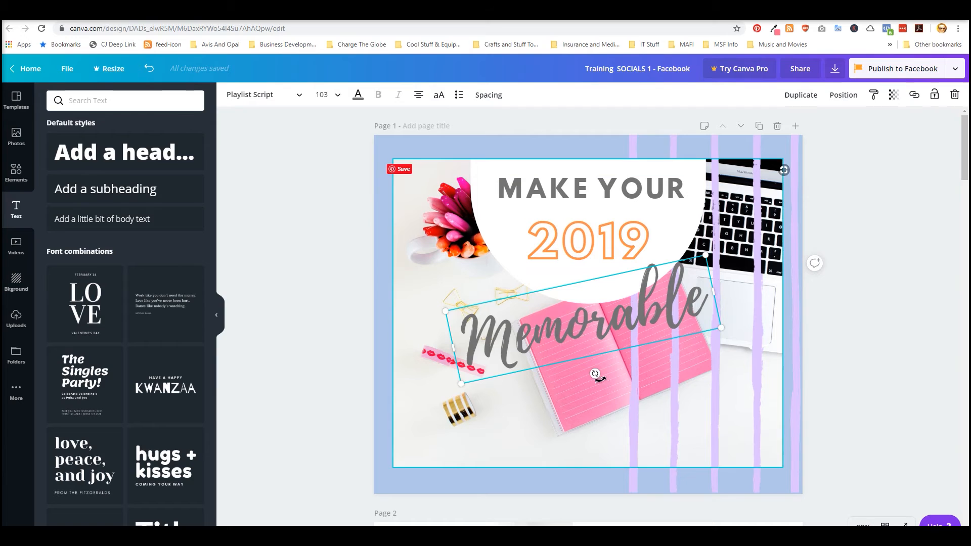
pyautogui.moveTo(597, 373); pyautogui.dragTo(636, 334)
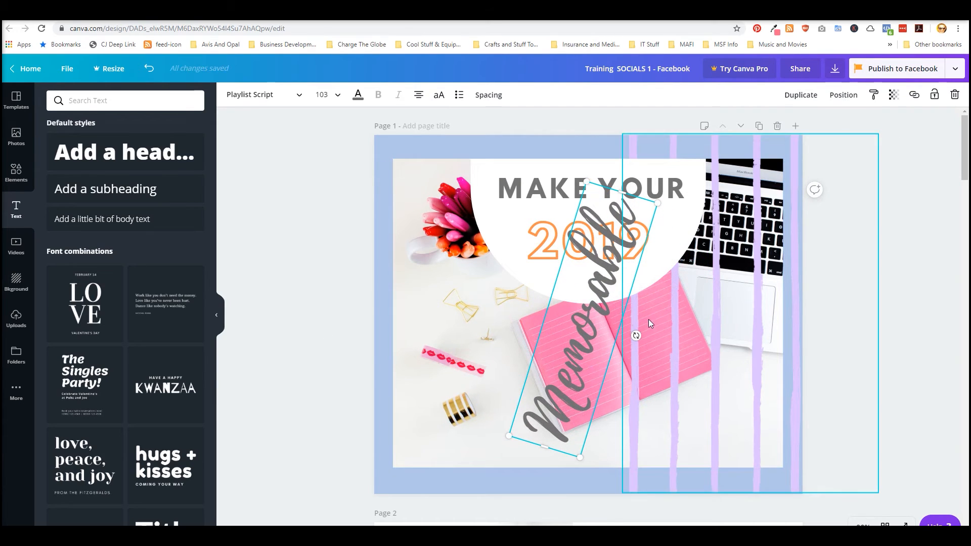
pyautogui.moveTo(637, 336); pyautogui.dragTo(597, 363)
pyautogui.click(289, 303)
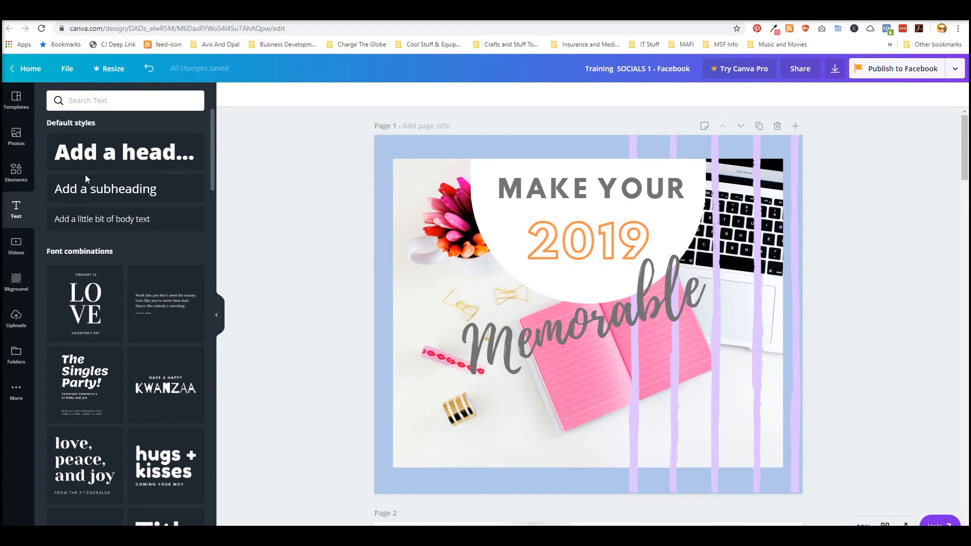
# Try adding a default heading and a default subheading to the page, deleting the placeholder text of each
pyautogui.click(86, 154)
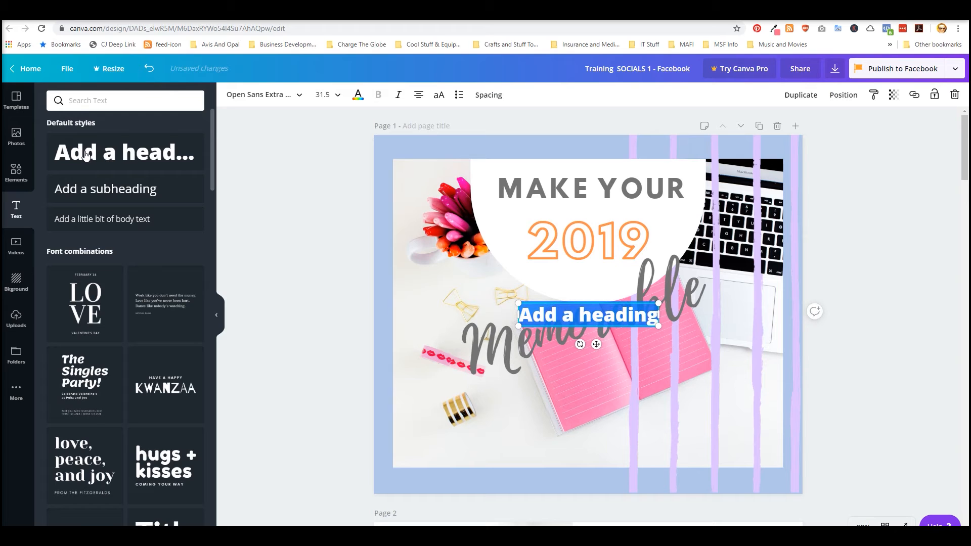
pyautogui.press('BackSpace')
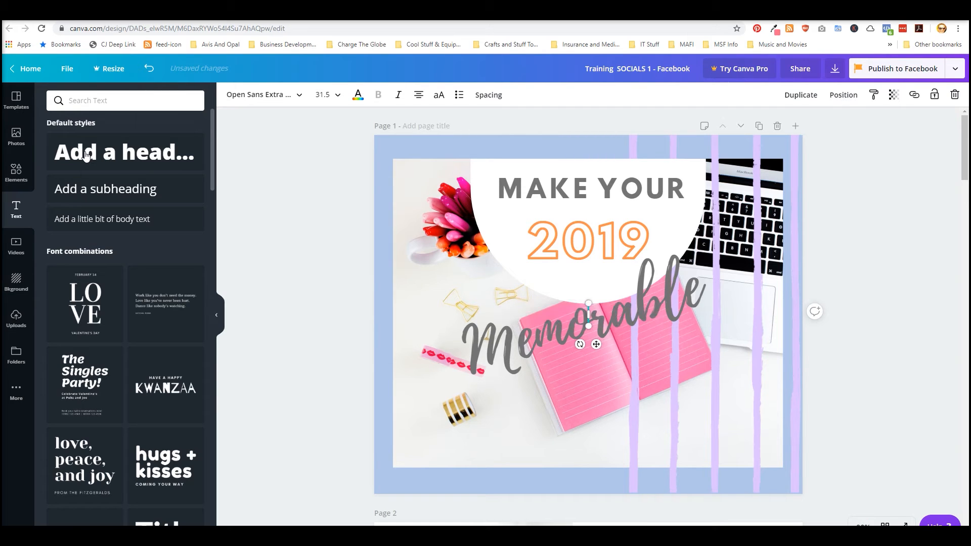
pyautogui.click(79, 190)
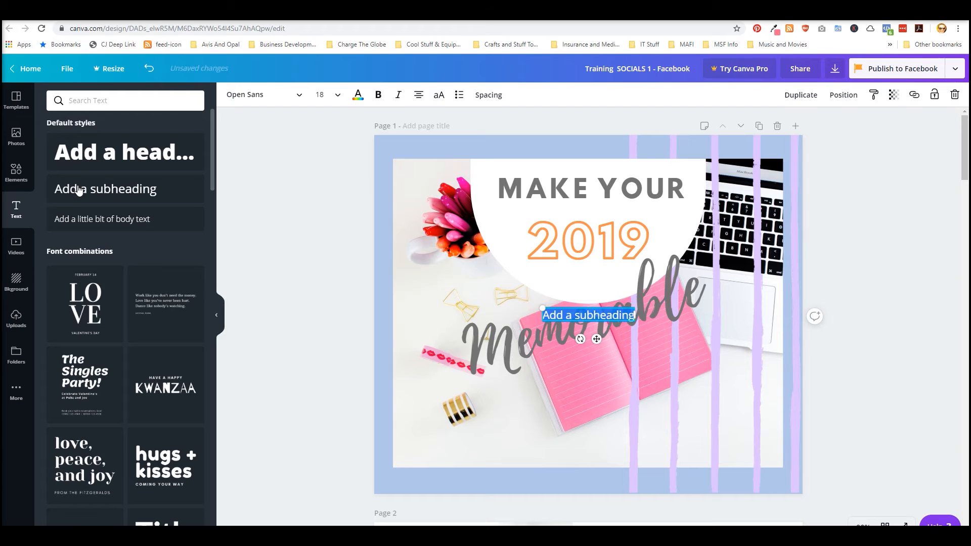
pyautogui.press('BackSpace')
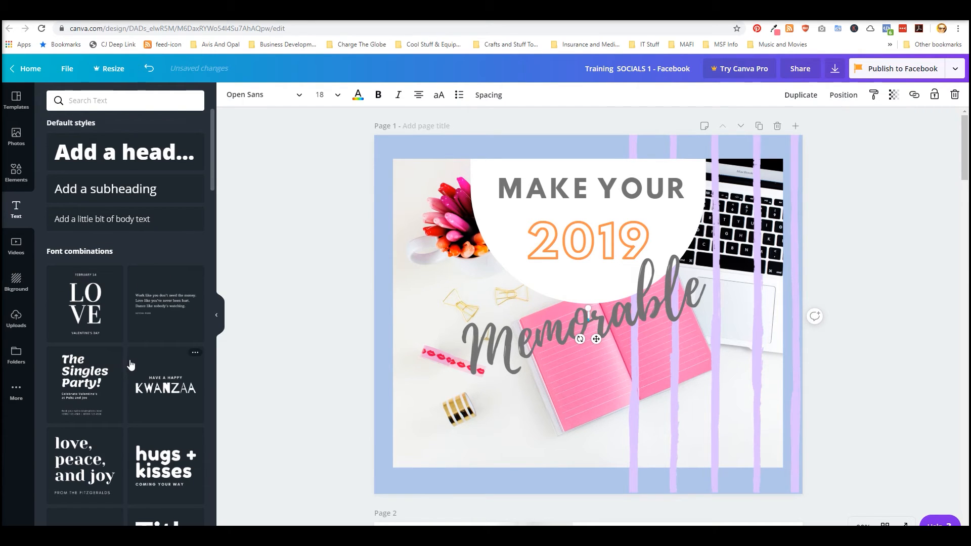
# Look through the ready-made font combinations below the default text styles
pyautogui.scroll(-5, 126, 354)
pyautogui.scroll(-15, 124, 350)
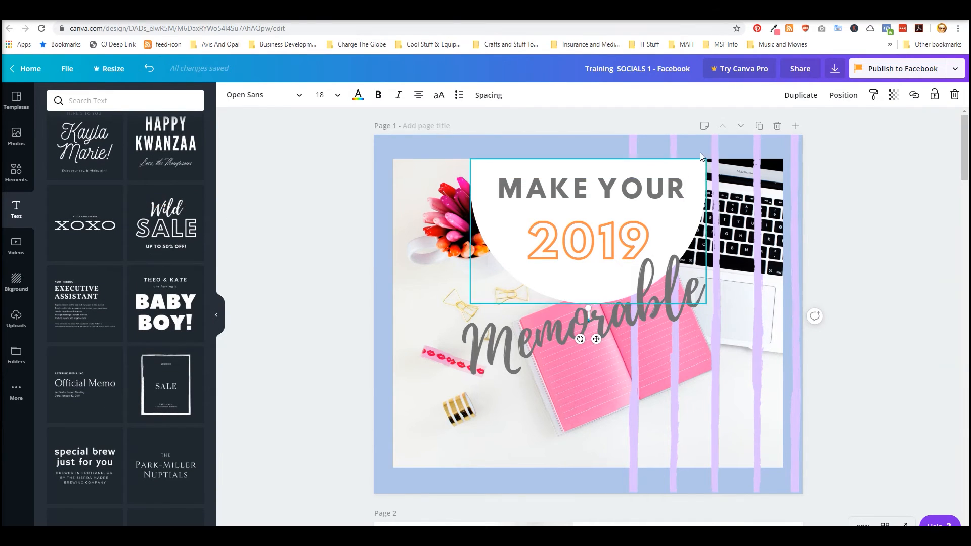
# Try the Allerta Stencil font on the "MAKE YOUR" text, and undo the font change
pyautogui.click(572, 191)
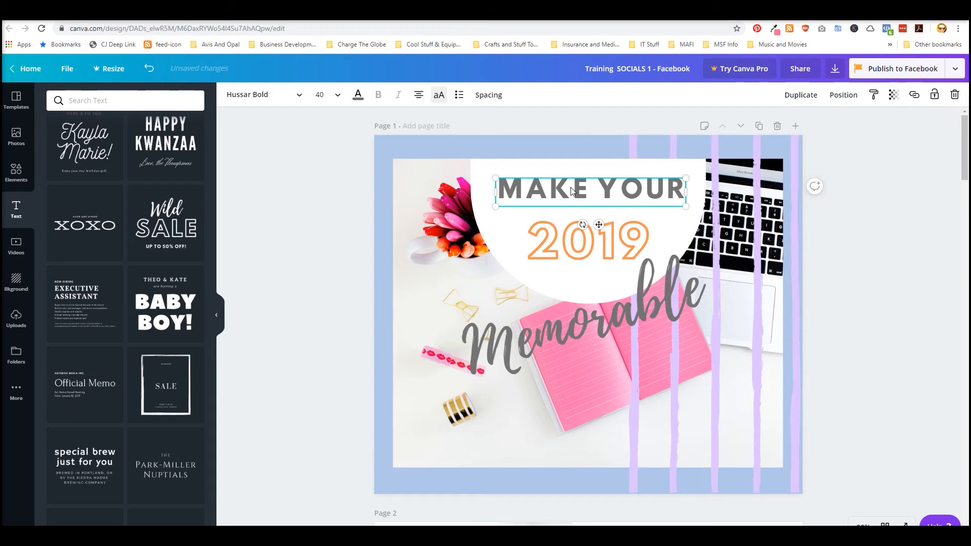
pyautogui.tripleClick(578, 191)
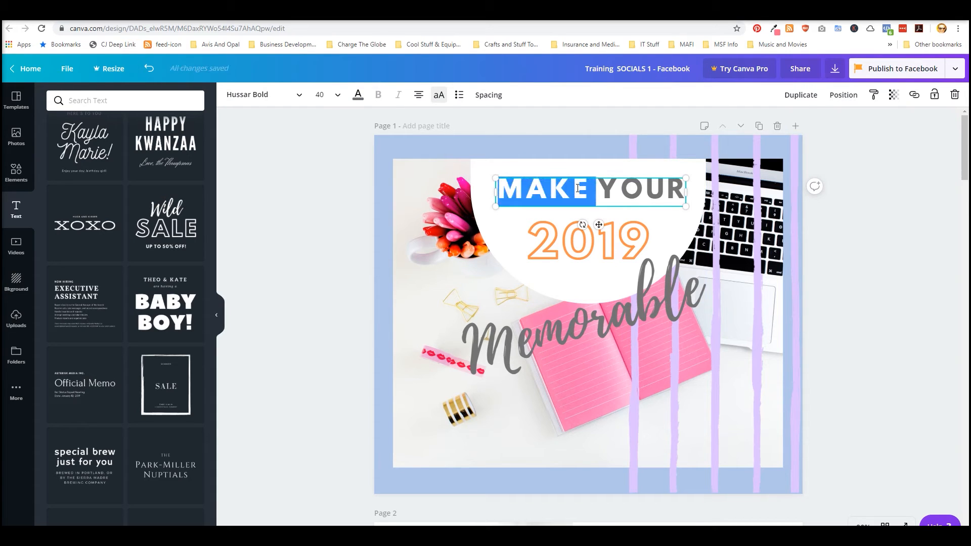
pyautogui.click(293, 99)
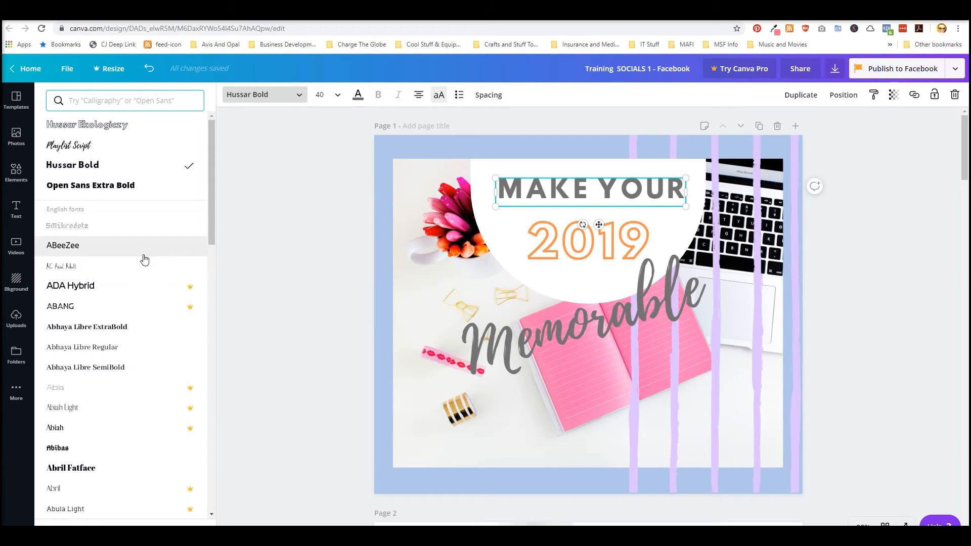
pyautogui.scroll(-10, 117, 324)
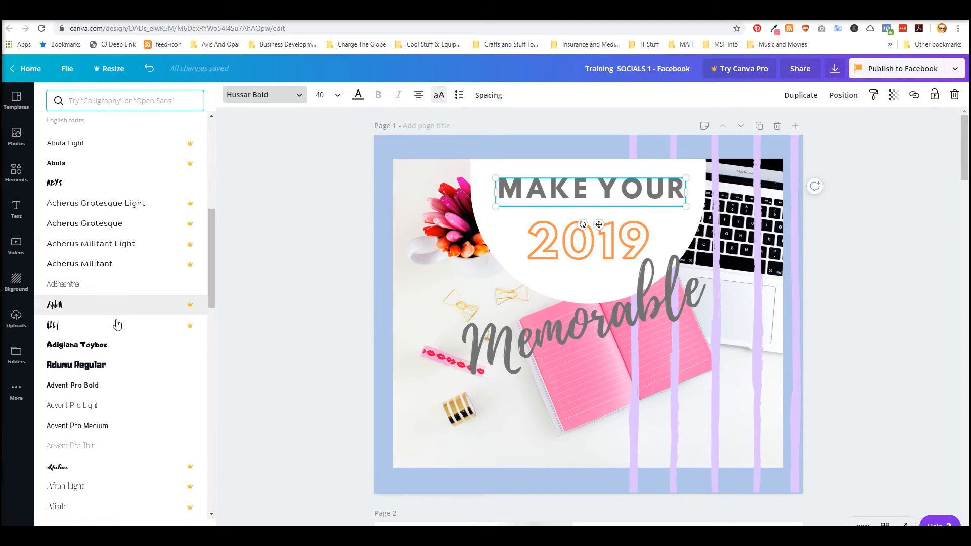
pyautogui.scroll(-12, 124, 354)
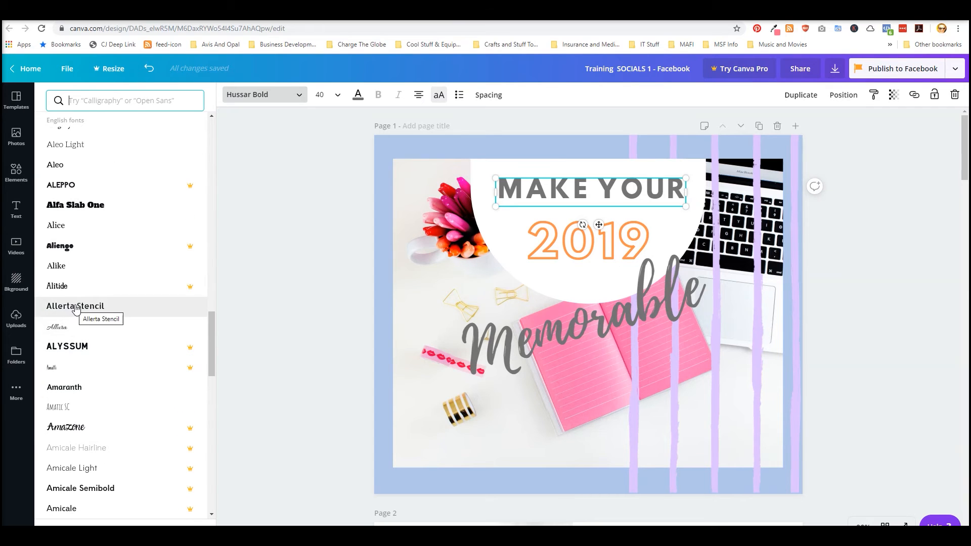
pyautogui.click(76, 309)
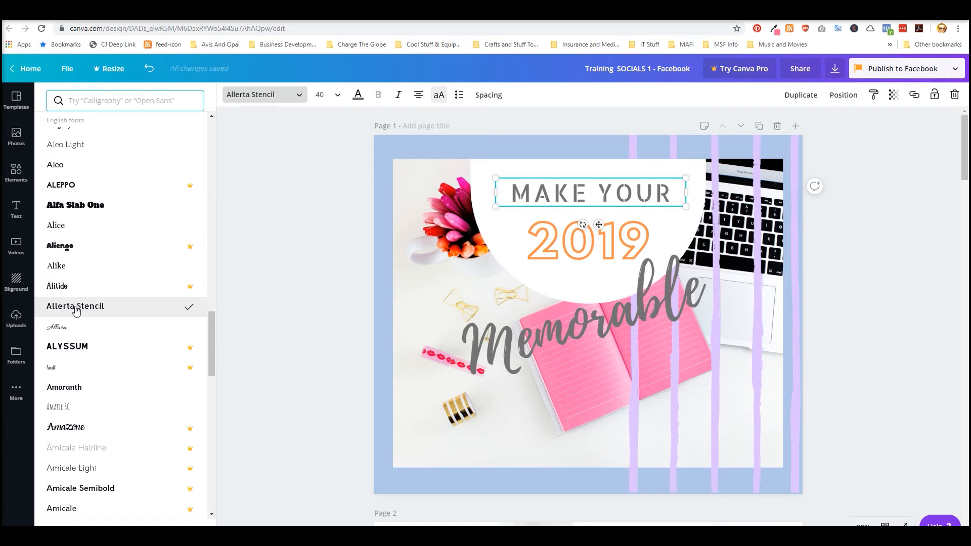
pyautogui.click(149, 69)
pyautogui.click(255, 190)
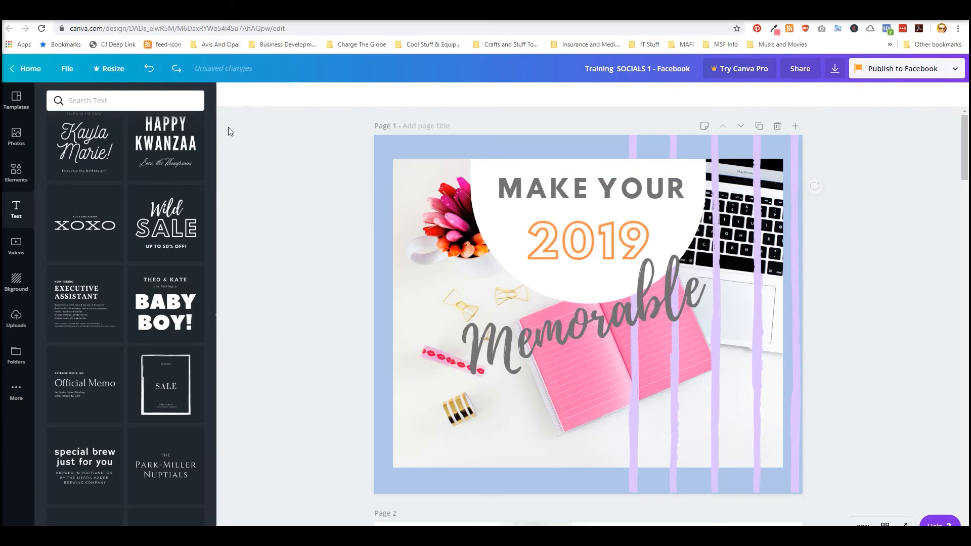
# Look at the text colour choices available for the "2019" text without changing its colour
pyautogui.scroll(-3, 167, 303)
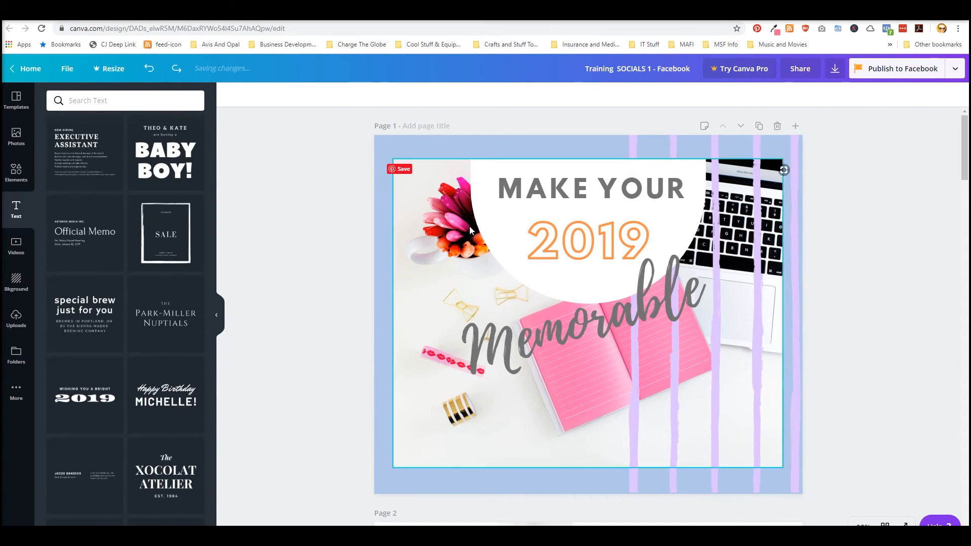
pyautogui.click(555, 238)
pyautogui.doubleClick(555, 237)
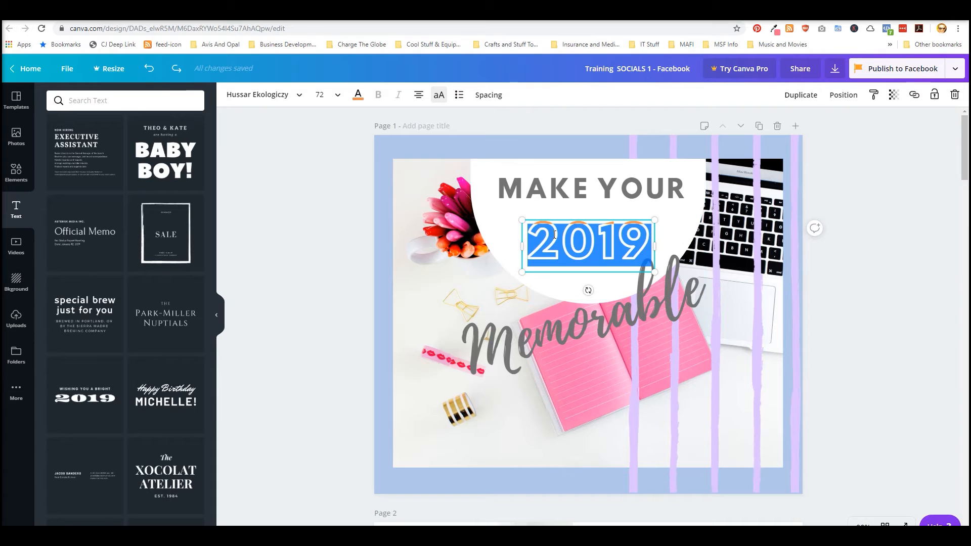
pyautogui.click(357, 97)
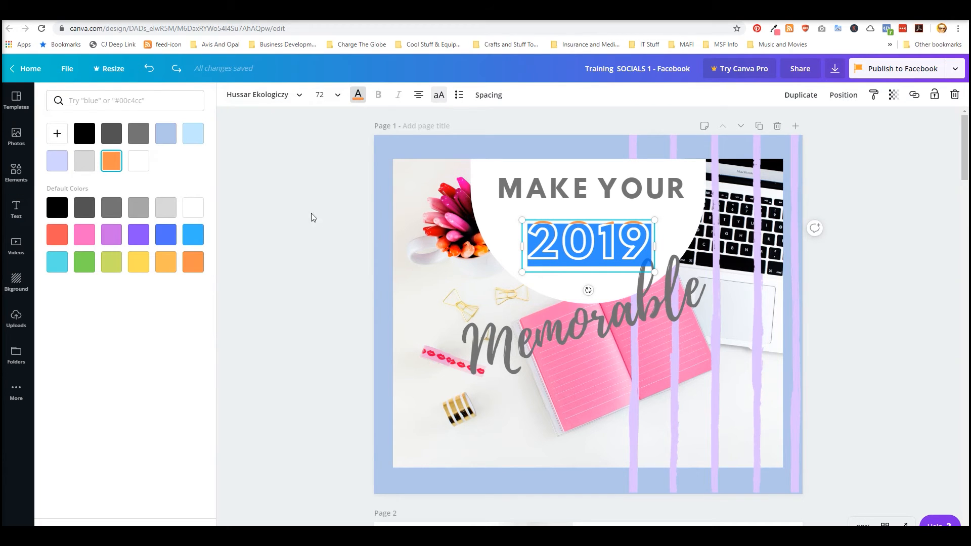
pyautogui.click(300, 205)
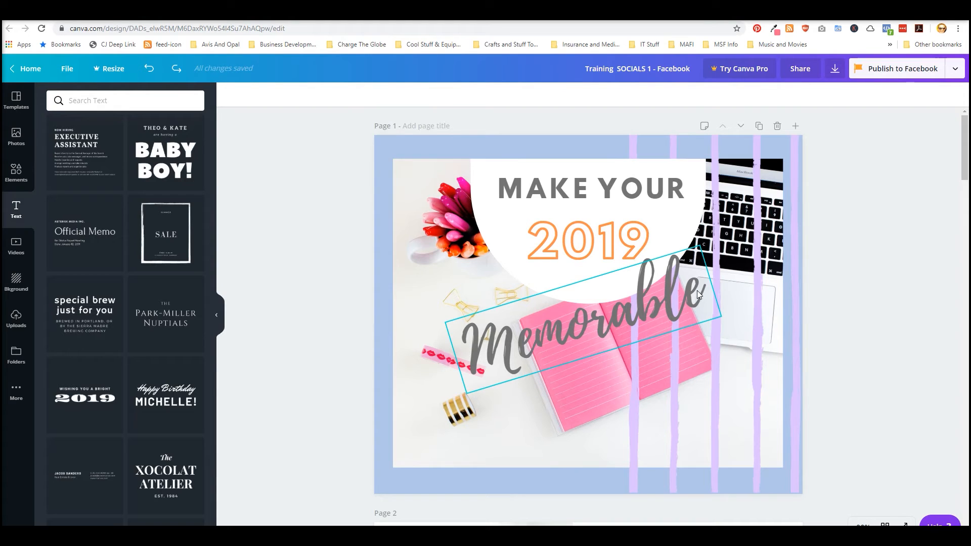
# Try bringing the desk photo one layer forward over the lilac stripes, and undo the reordering
pyautogui.click(448, 302)
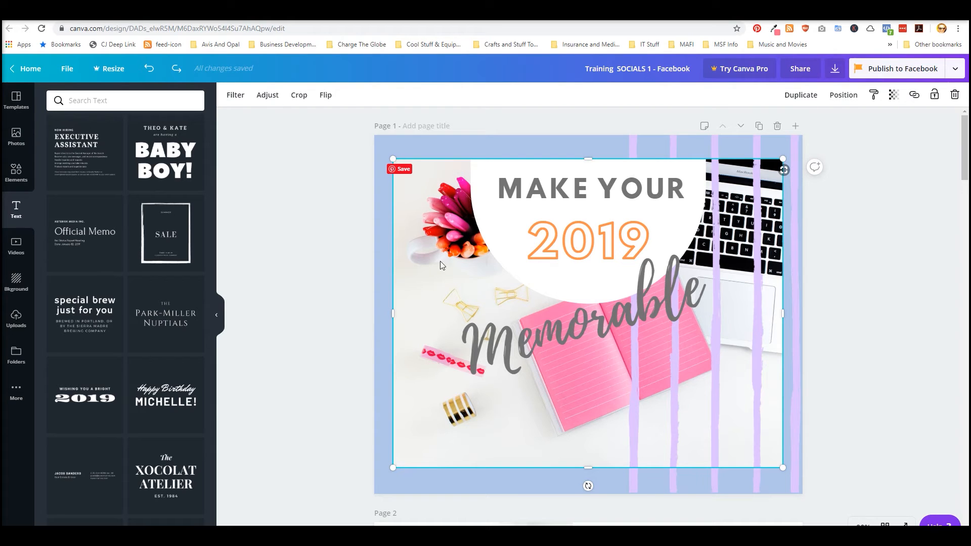
pyautogui.rightClick(434, 280)
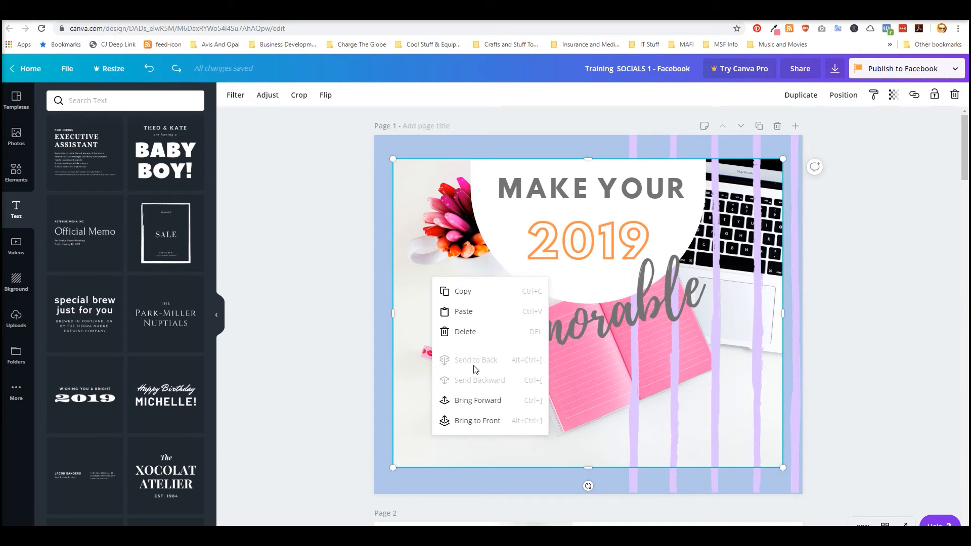
pyautogui.click(481, 401)
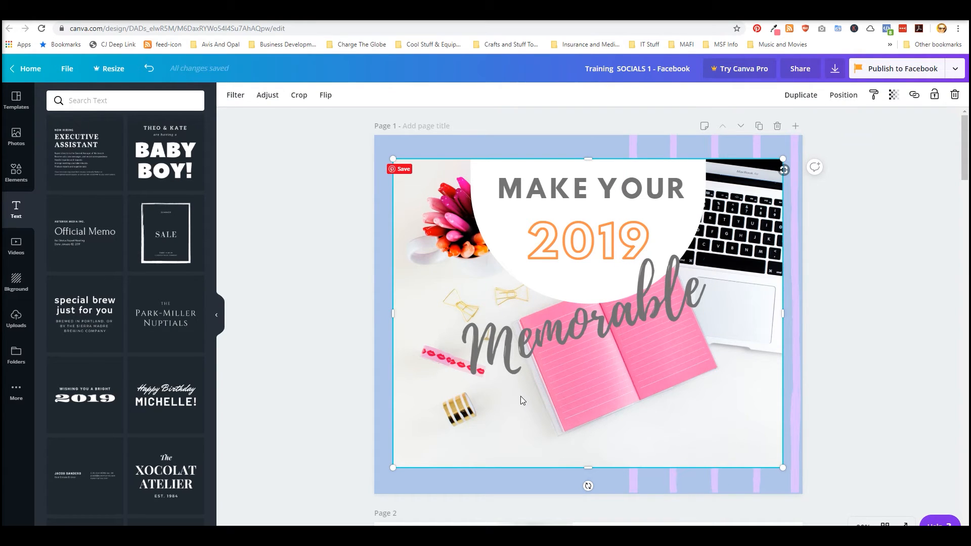
pyautogui.click(147, 68)
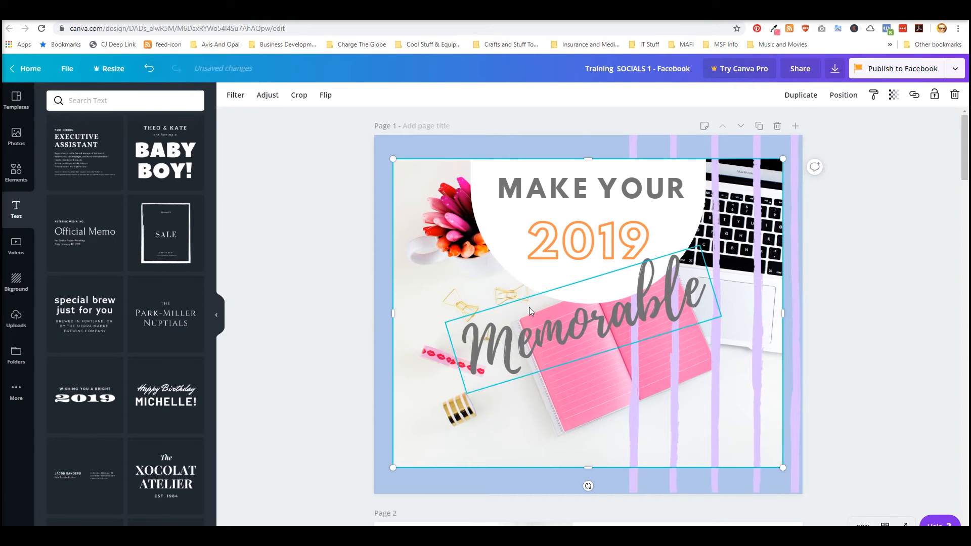
# Try bringing the desk photo to the front of all layers, and send it to the back again
pyautogui.rightClick(442, 325)
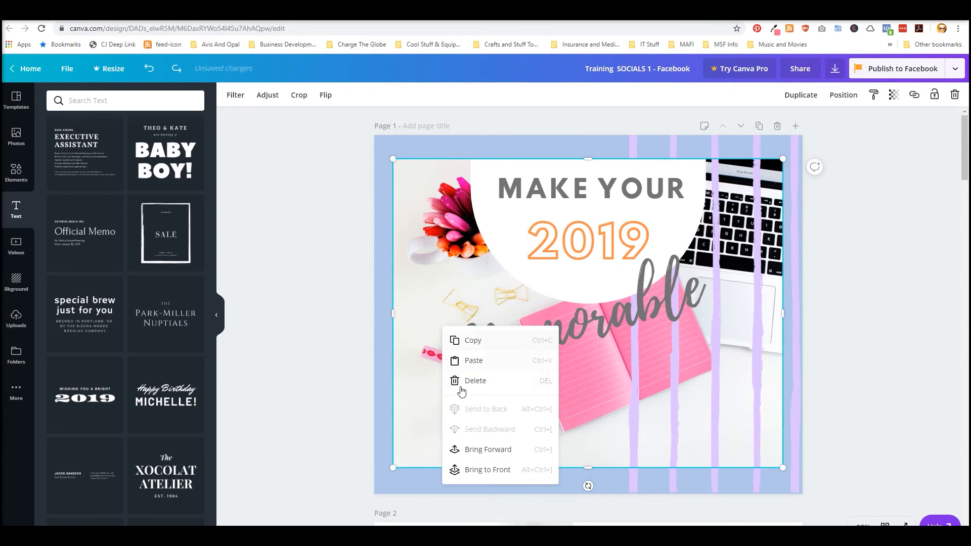
pyautogui.click(475, 469)
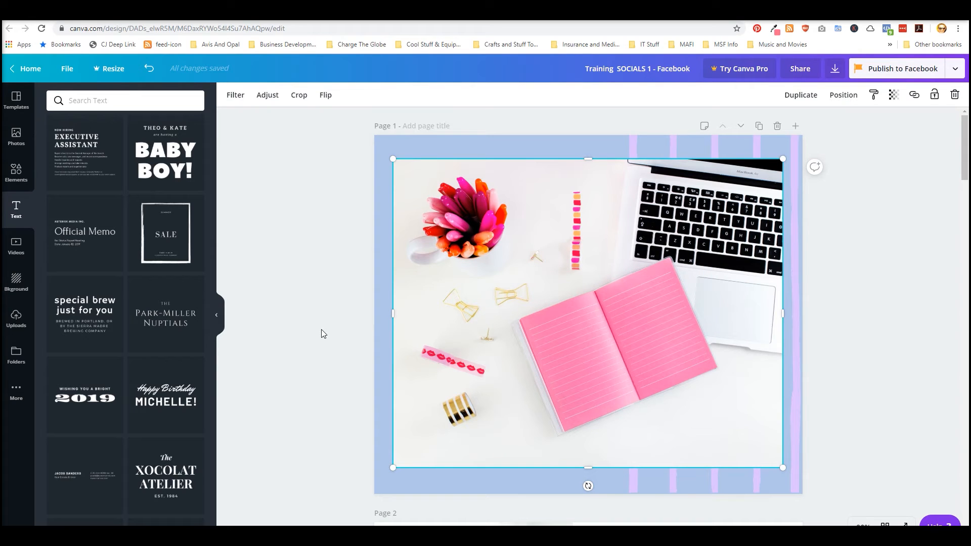
pyautogui.rightClick(448, 310)
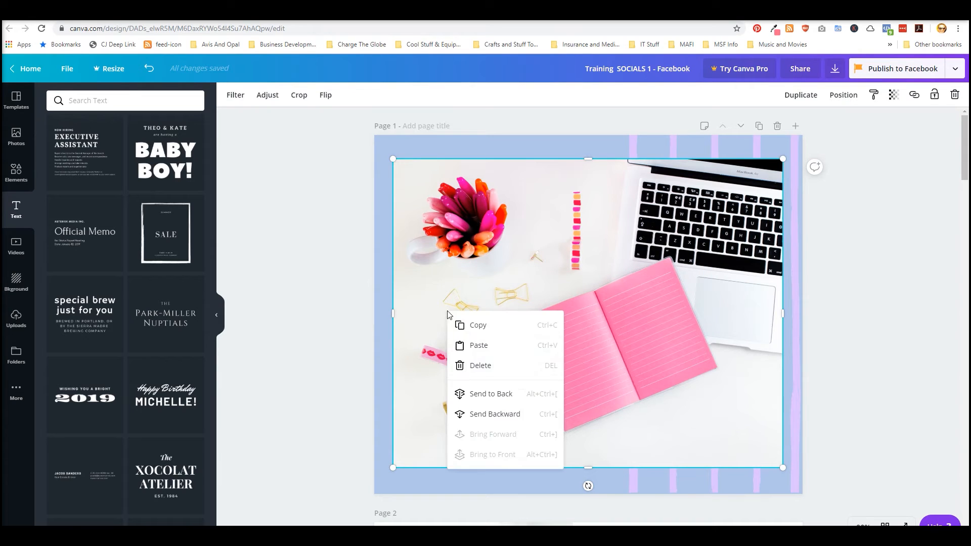
pyautogui.click(481, 395)
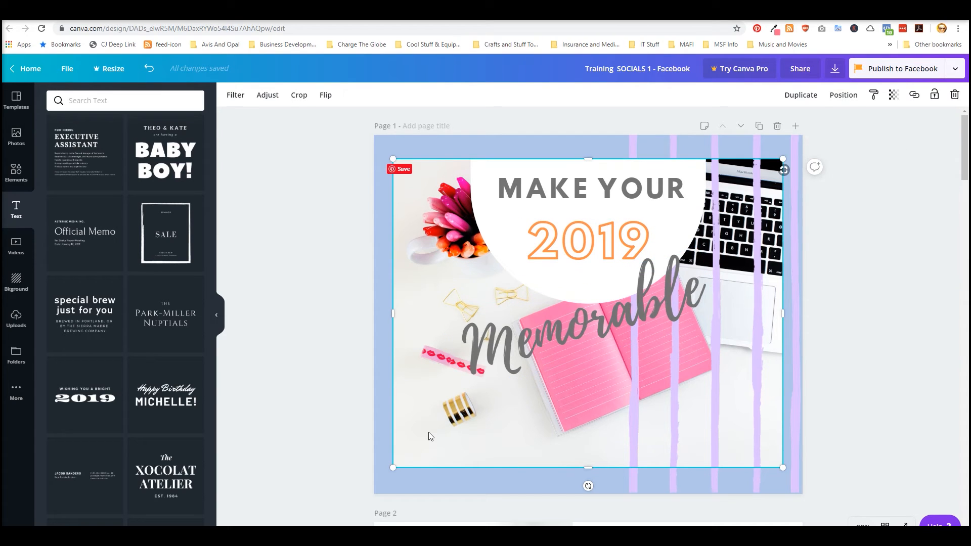
# Send the lilac stripes to the back so they sit behind the desk photo
pyautogui.click(720, 390)
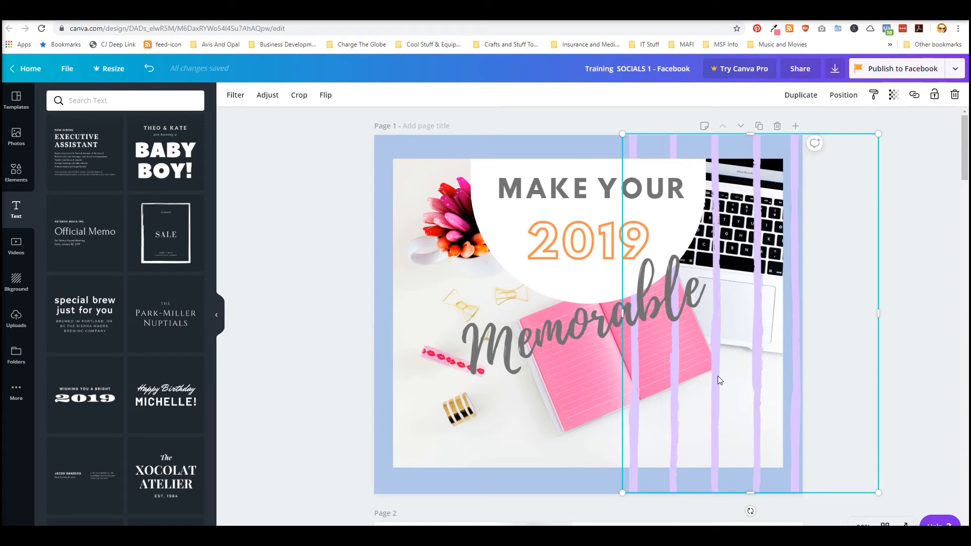
pyautogui.rightClick(719, 377)
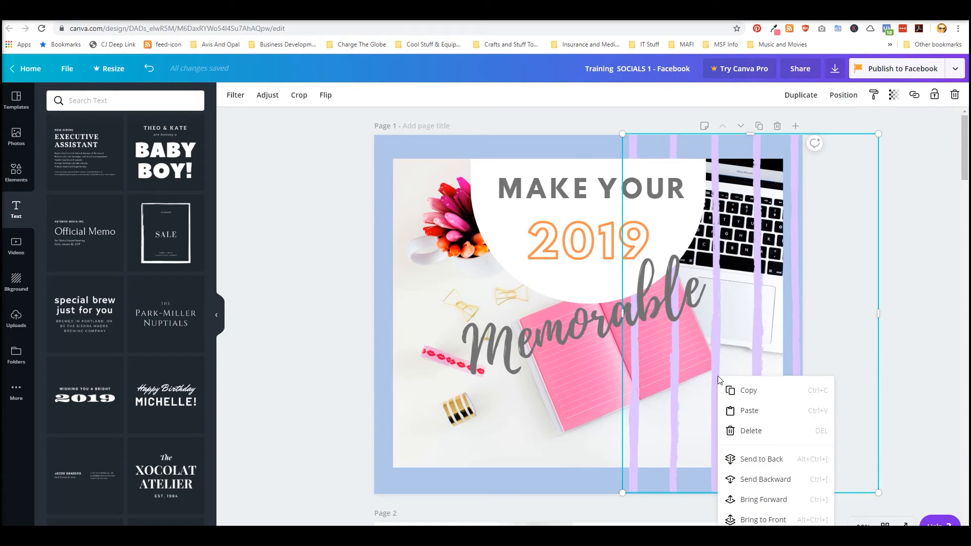
pyautogui.click(746, 461)
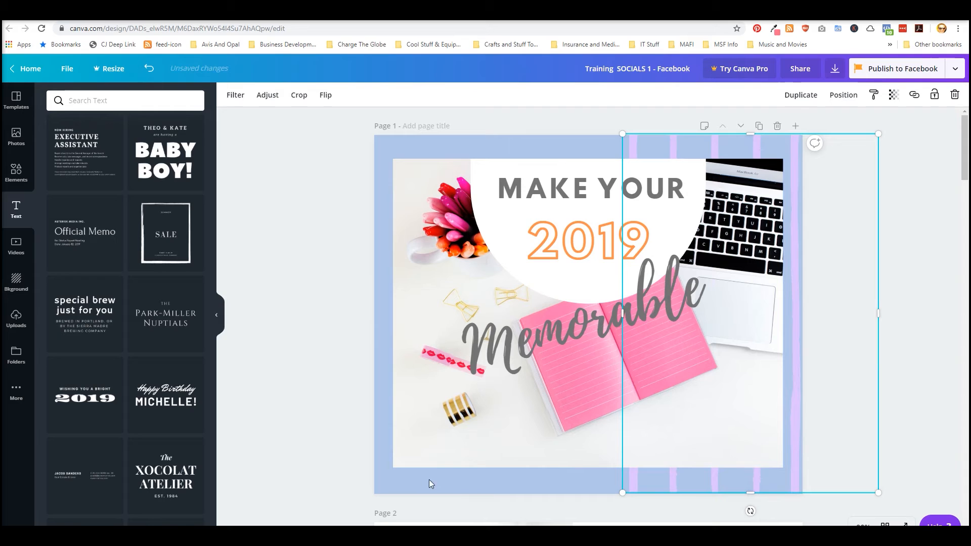
pyautogui.click(388, 478)
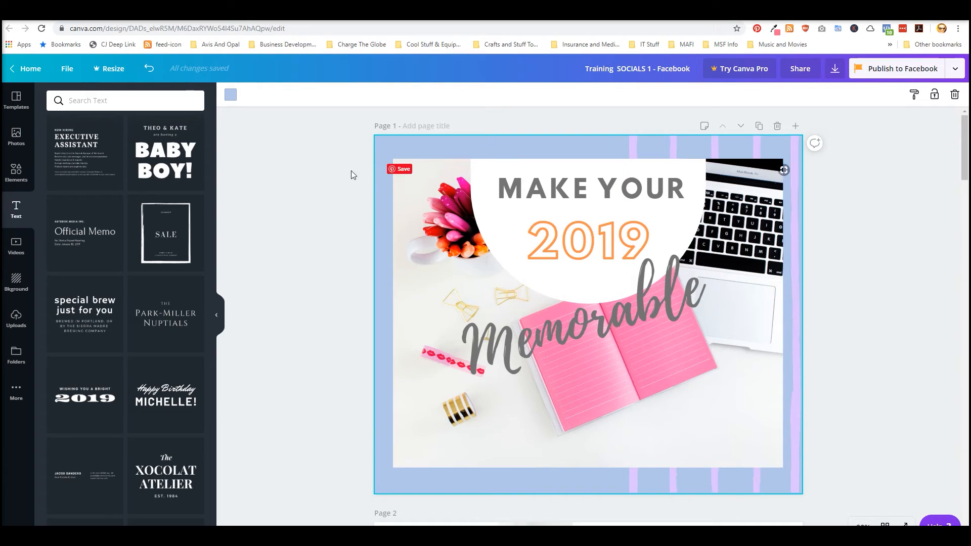
pyautogui.click(319, 175)
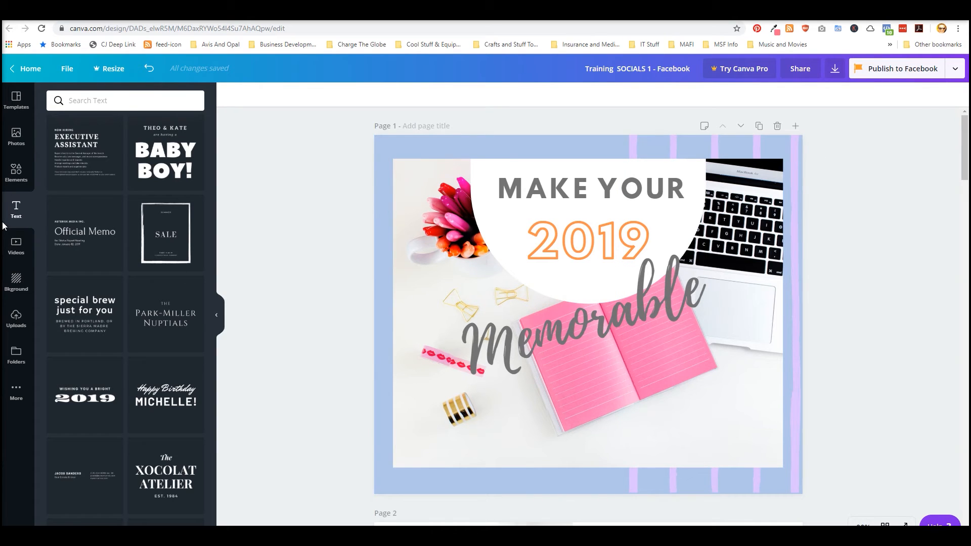
# Add the recently used grey square to page 1 and stretch it to cover the whole page
pyautogui.click(16, 173)
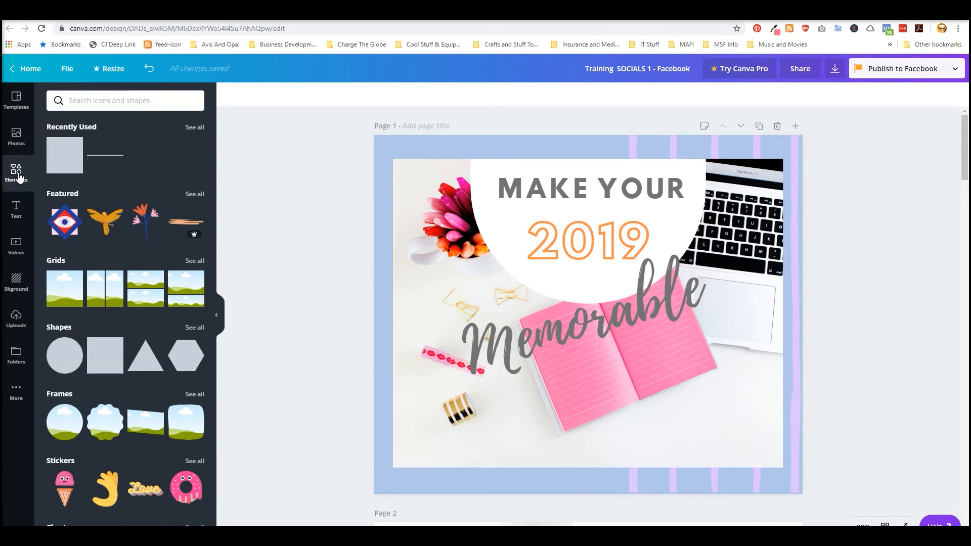
pyautogui.click(65, 155)
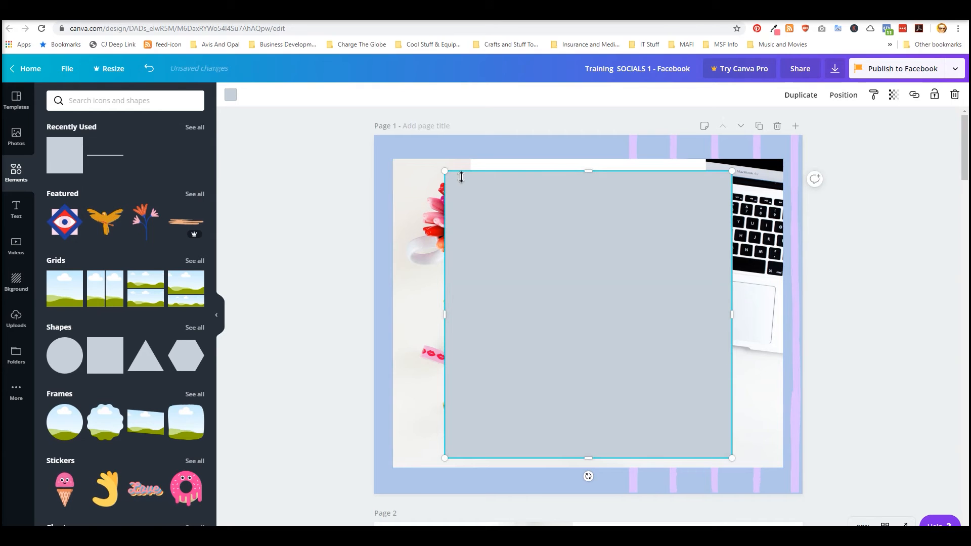
pyautogui.moveTo(445, 172); pyautogui.dragTo(364, 139)
pyautogui.moveTo(391, 288); pyautogui.dragTo(375, 293)
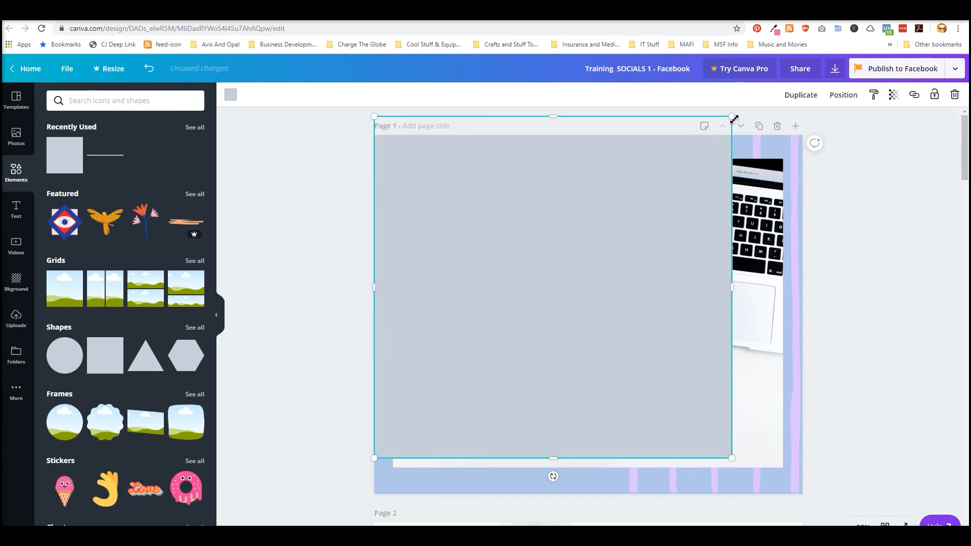
pyautogui.moveTo(741, 114); pyautogui.dragTo(694, 166)
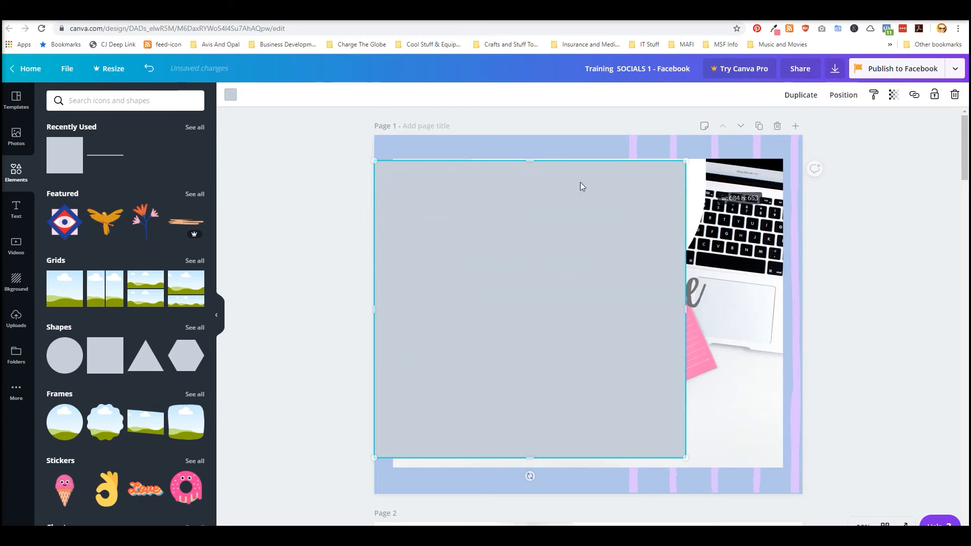
pyautogui.moveTo(526, 157); pyautogui.dragTo(532, 136)
pyautogui.moveTo(687, 299); pyautogui.dragTo(804, 299)
pyautogui.moveTo(589, 458); pyautogui.dragTo(584, 492)
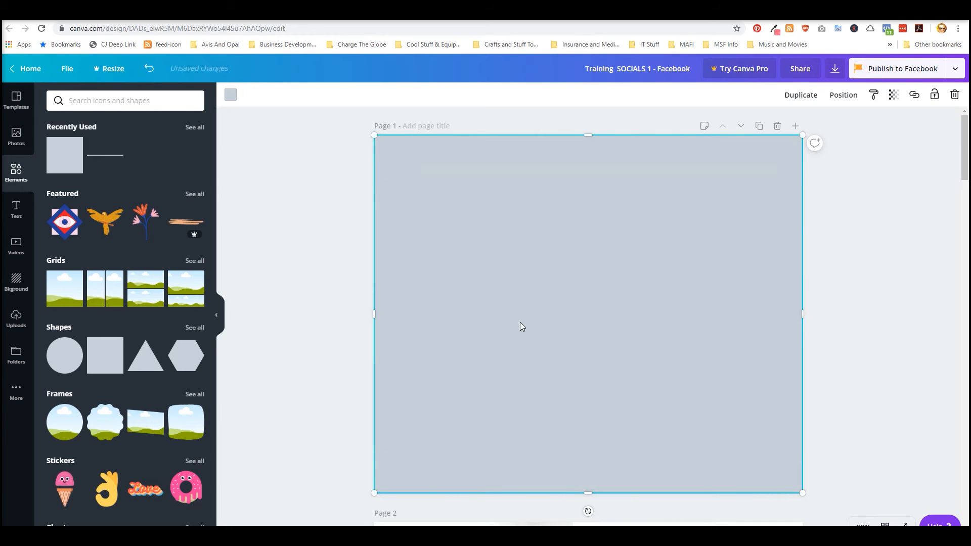
# Recolour the full-page square with the page background's light blue and send it to the back
pyautogui.click(230, 95)
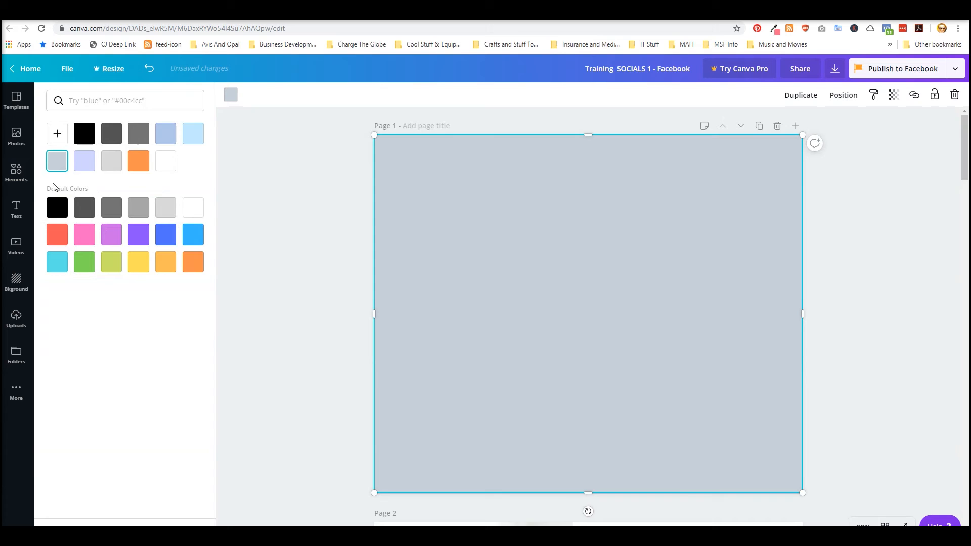
pyautogui.click(166, 134)
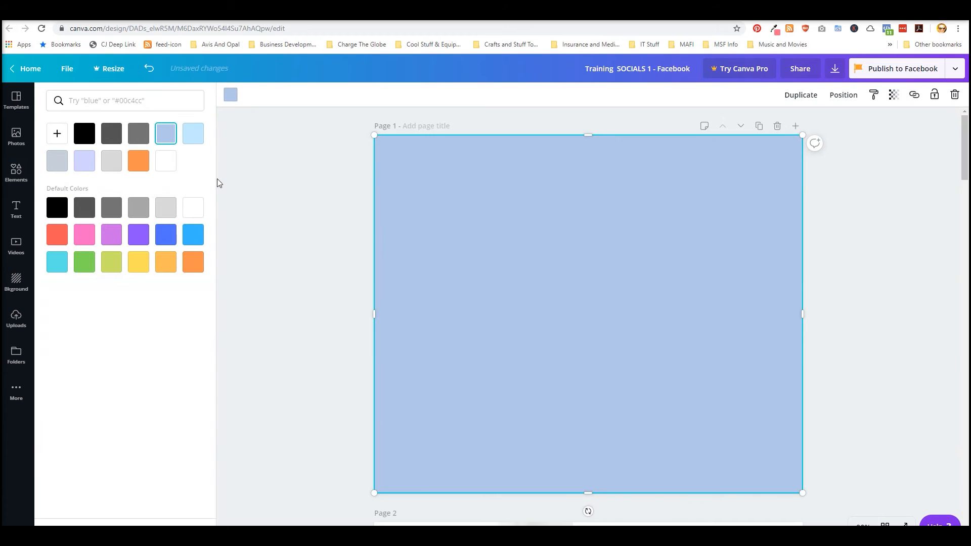
pyautogui.click(275, 210)
pyautogui.click(436, 232)
pyautogui.rightClick(437, 231)
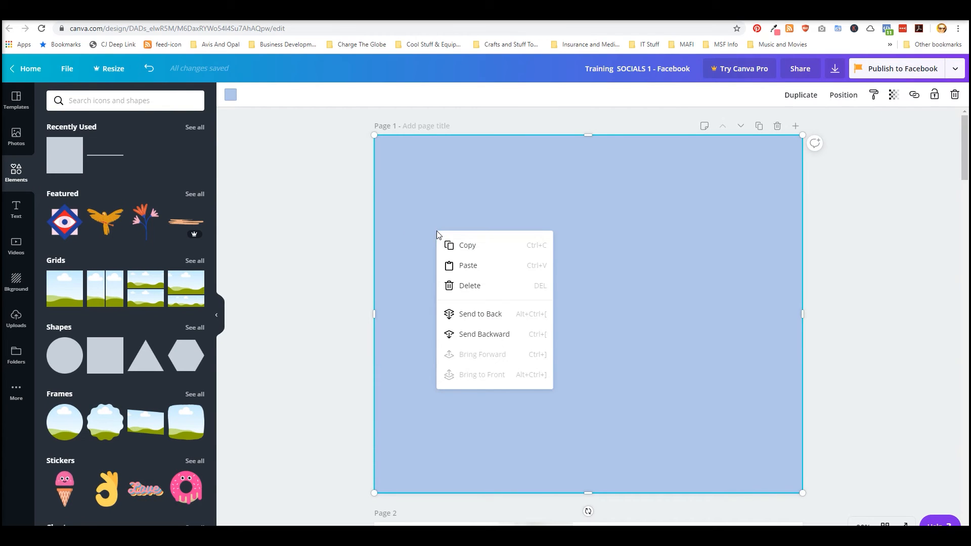
pyautogui.click(468, 316)
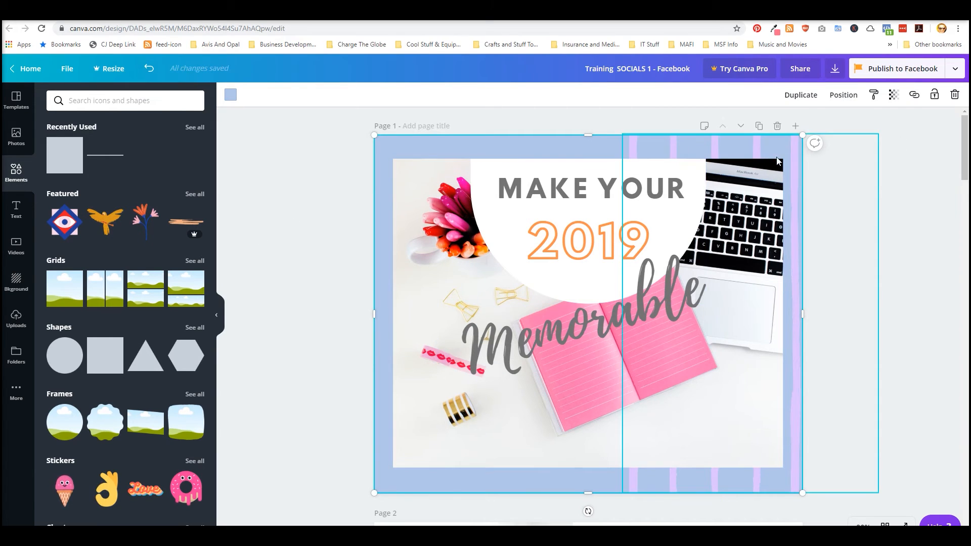
# Send the lilac stripes to the back, behind the full-page blue square
pyautogui.click(793, 154)
pyautogui.rightClick(793, 154)
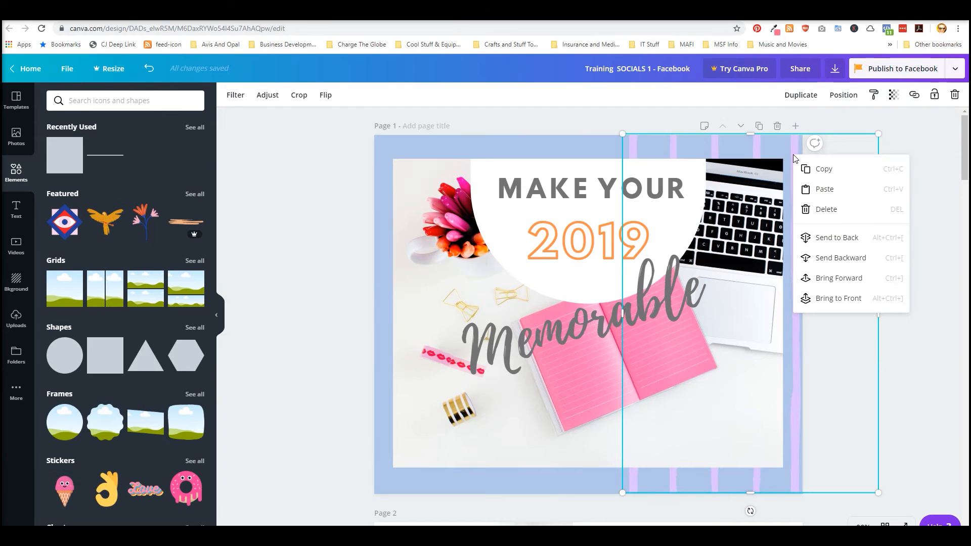
pyautogui.click(818, 238)
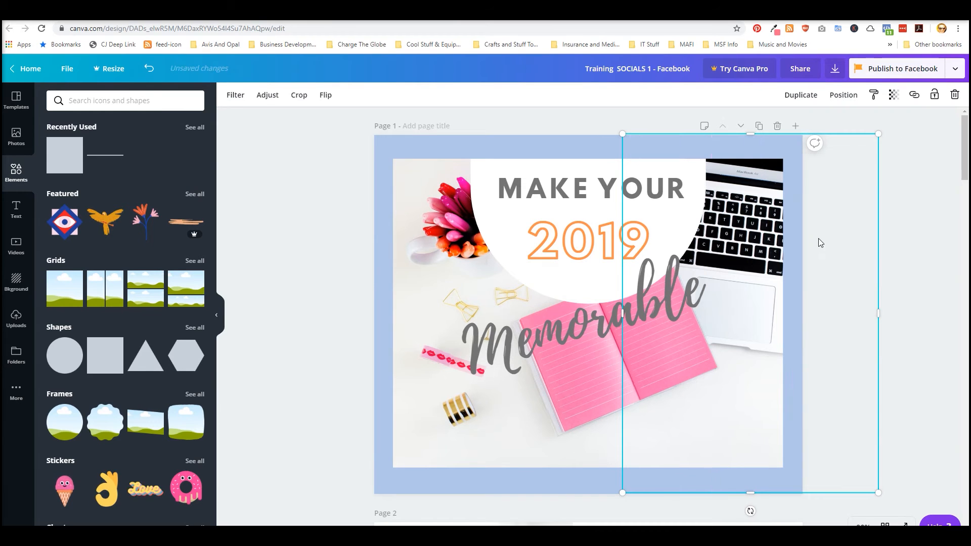
# Shift the full-page blue square on page 1 diagonally off the lilac stripes hidden behind it
pyautogui.click(289, 219)
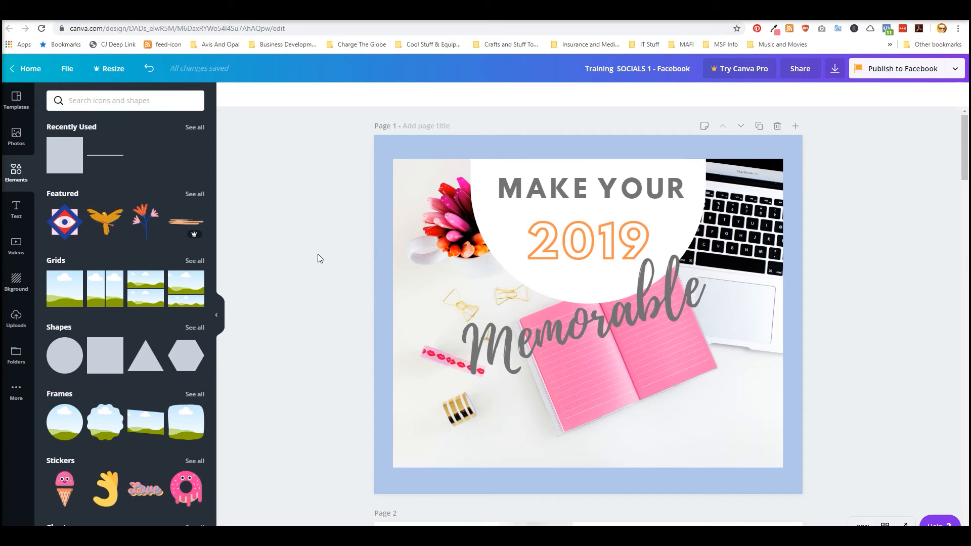
pyautogui.click(399, 148)
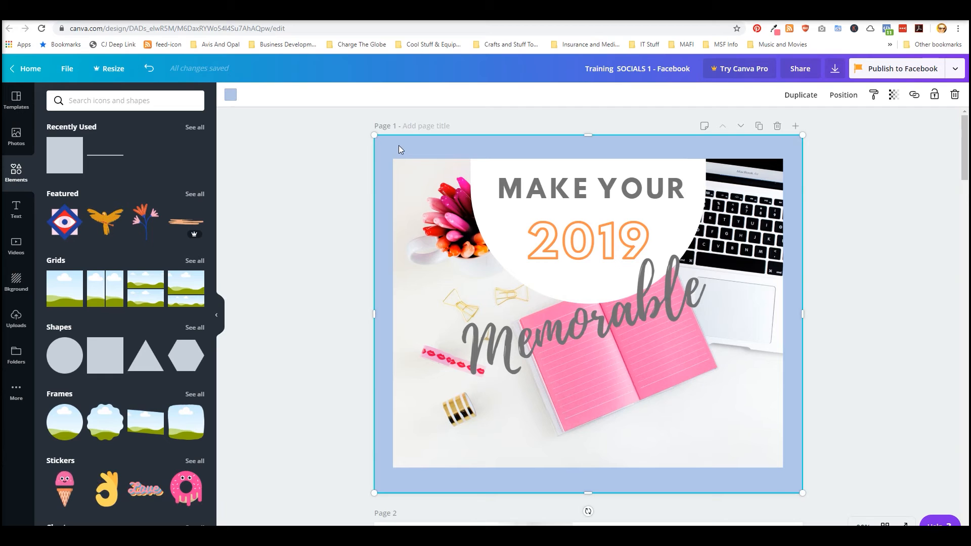
pyautogui.moveTo(399, 145); pyautogui.dragTo(423, 166)
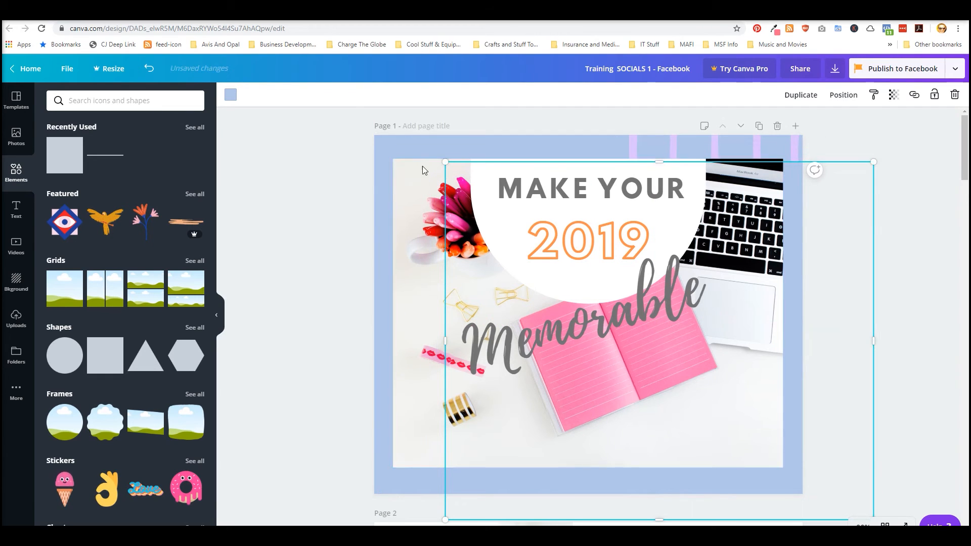
pyautogui.click(389, 147)
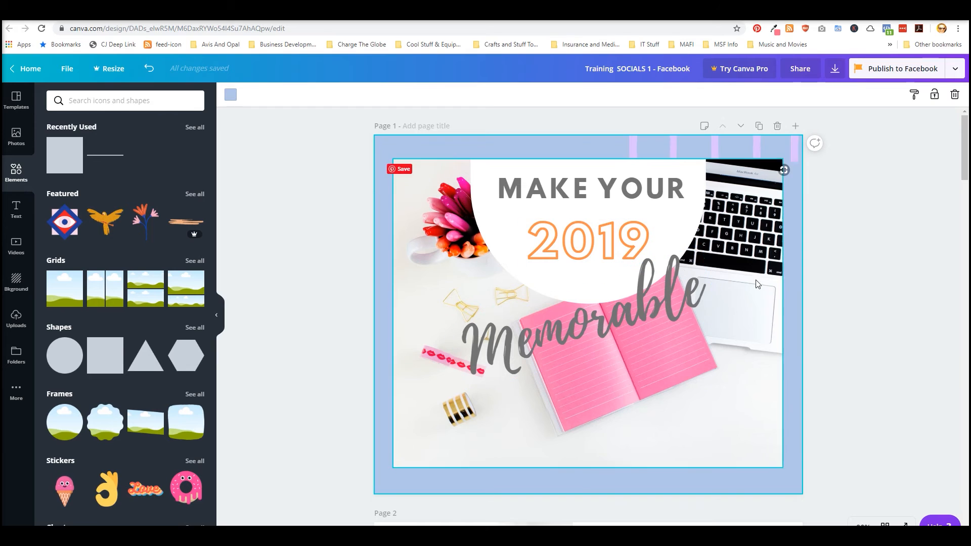
pyautogui.click(829, 304)
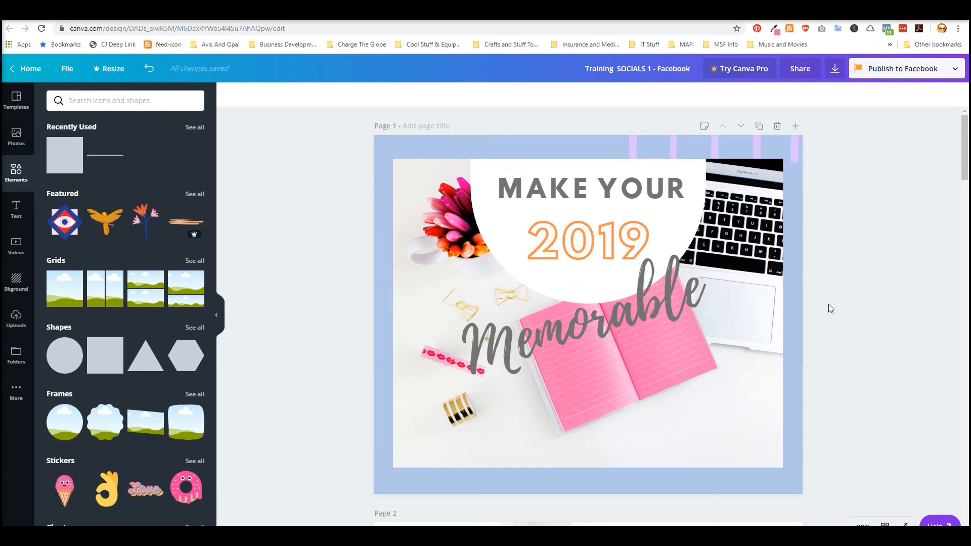
# Move the blue square back over page 1 and delete it
pyautogui.click(795, 262)
pyautogui.moveTo(837, 281); pyautogui.dragTo(767, 253)
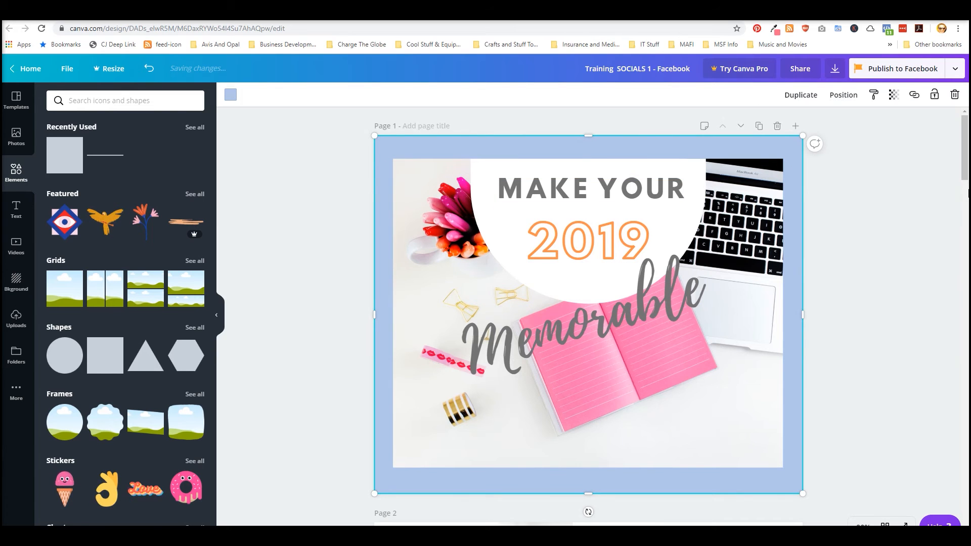
pyautogui.click(707, 163)
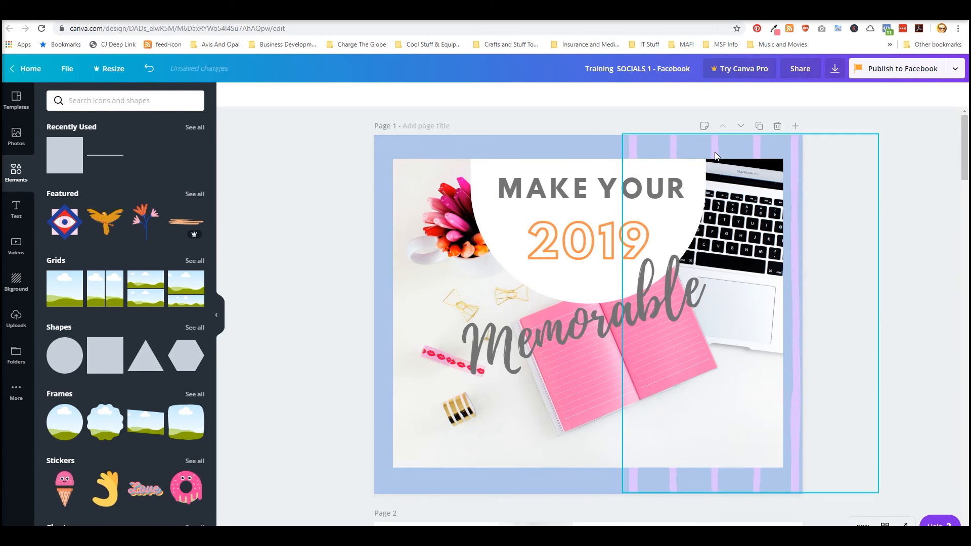
# Bring the lilac stripes to the front and send them backward two levels, behind the "MAKE YOUR" and "Memorable" text
pyautogui.rightClick(716, 155)
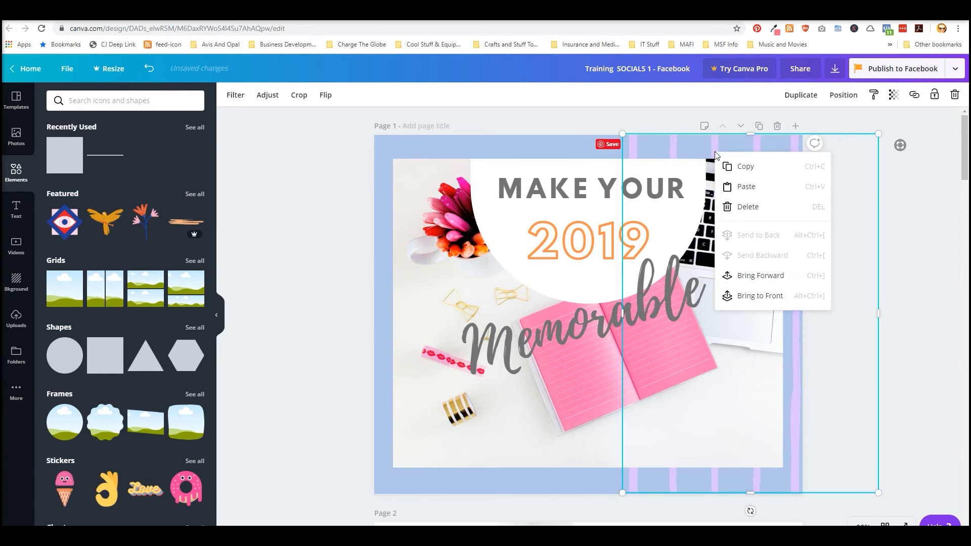
pyautogui.click(748, 296)
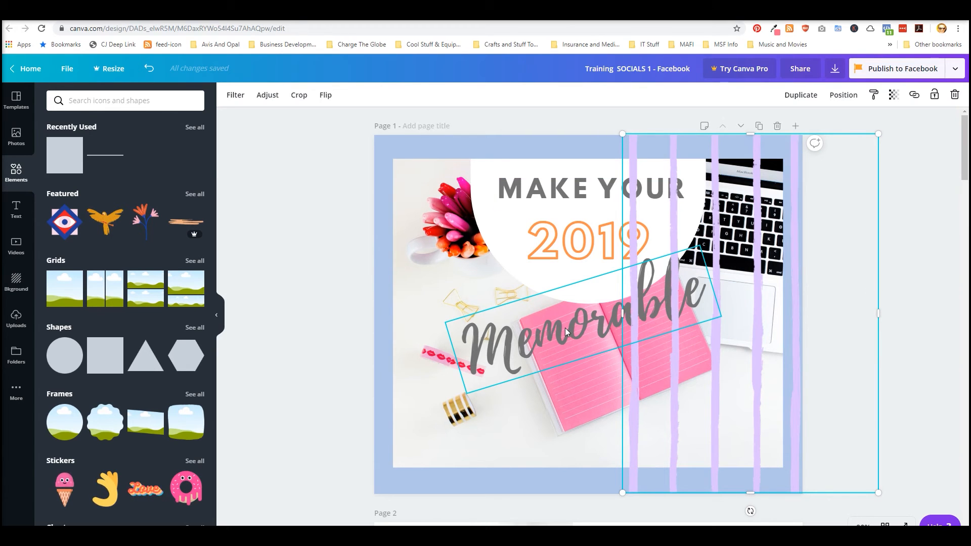
pyautogui.rightClick(633, 209)
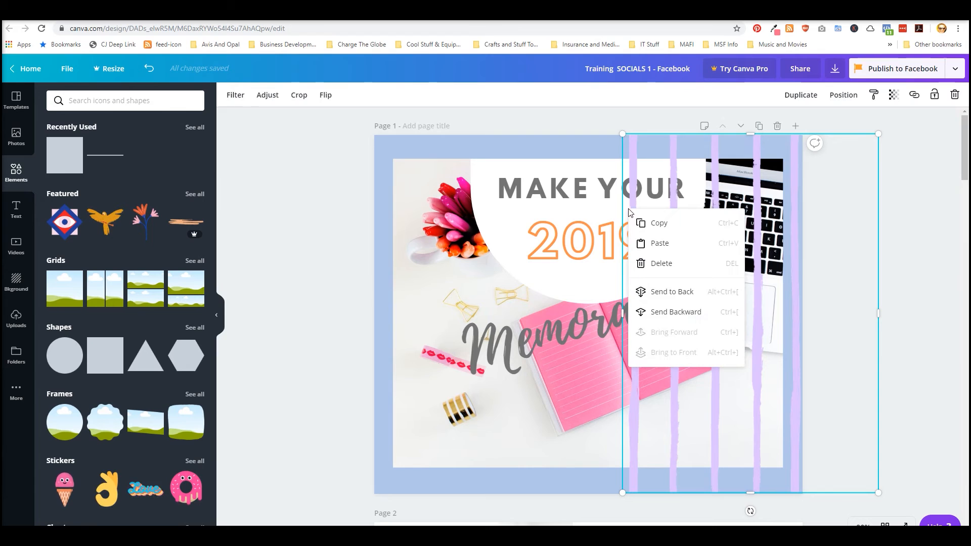
pyautogui.click(659, 311)
pyautogui.rightClick(675, 240)
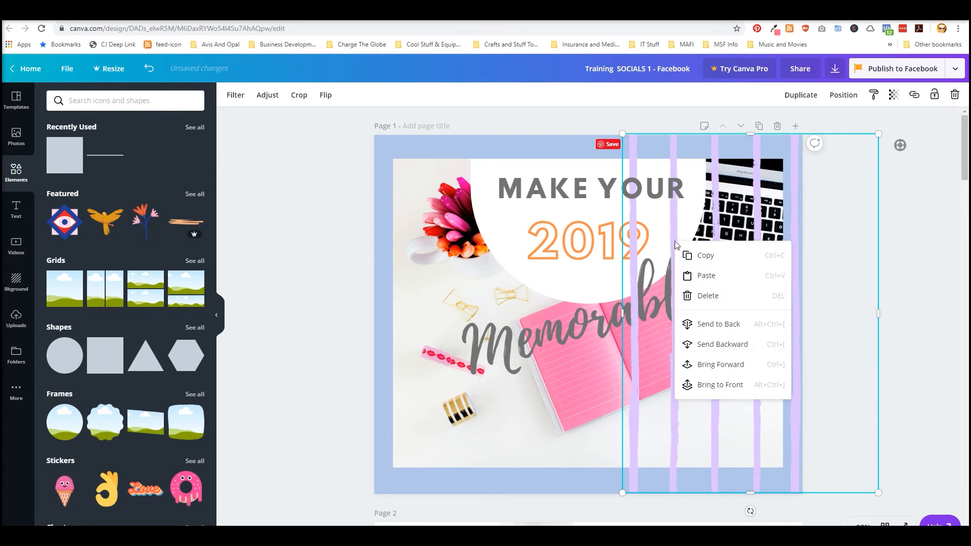
pyautogui.click(704, 346)
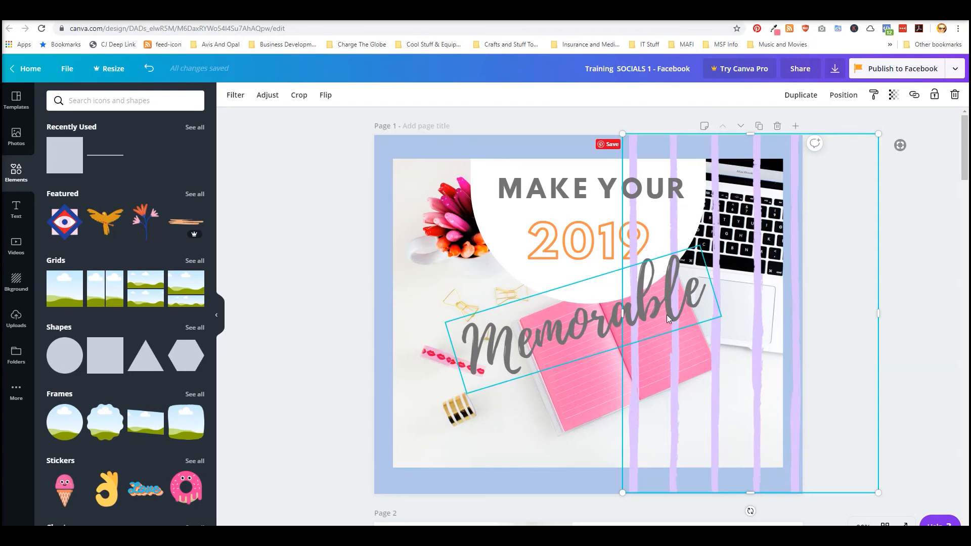
# Bring the orange "2019" text forward in front of the lilac stripes
pyautogui.click(608, 240)
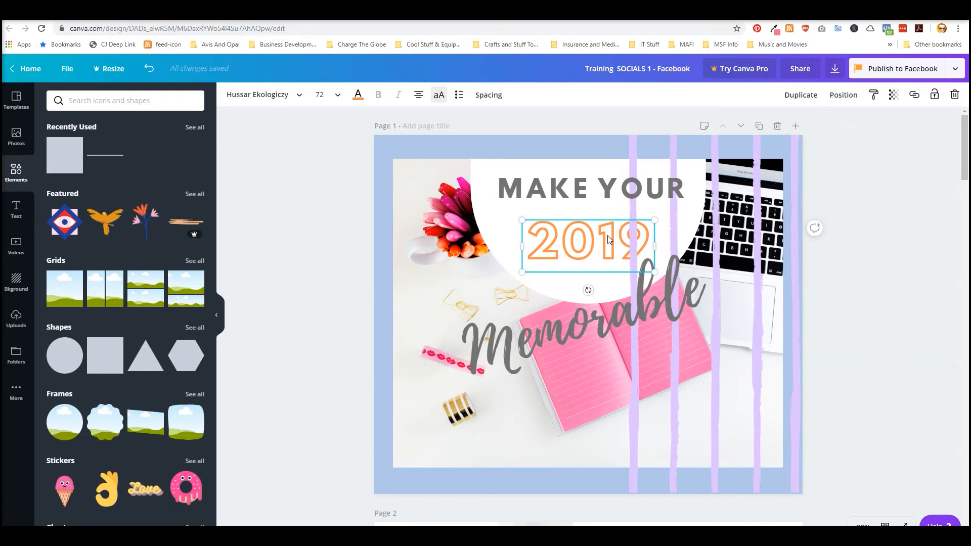
pyautogui.rightClick(608, 240)
pyautogui.click(636, 361)
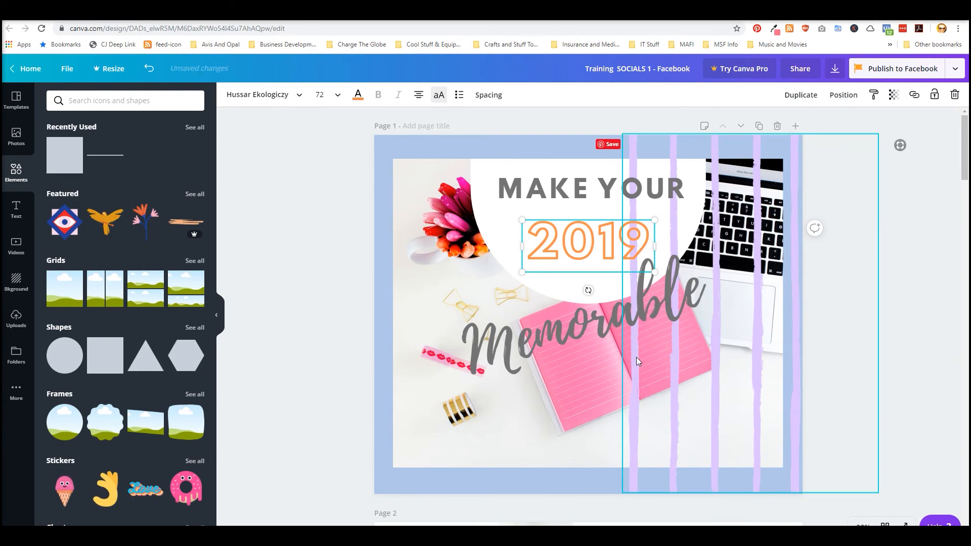
pyautogui.click(308, 240)
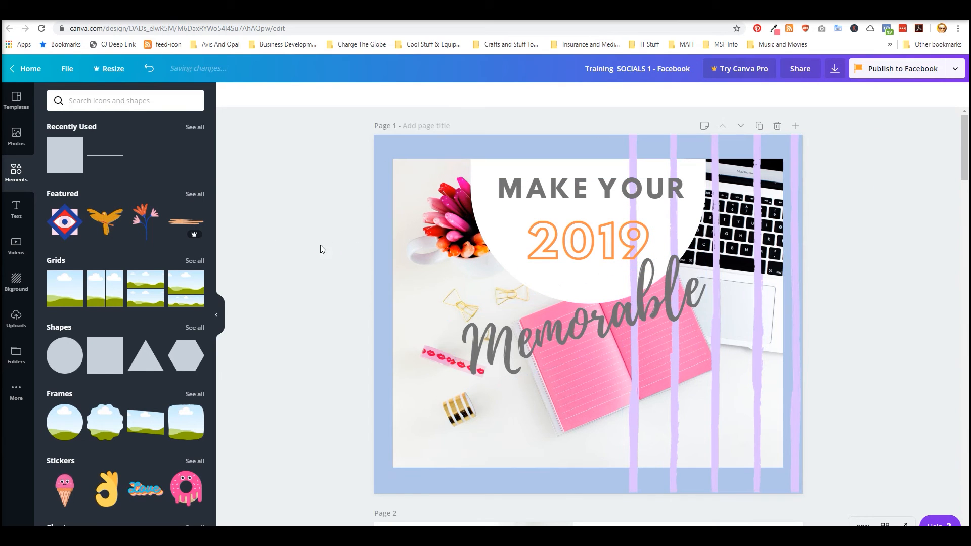
# Examine the lilac dots on page 2 and the lilac stripes on page 1 as image elements with their editing options
pyautogui.scroll(-9, 295, 244)
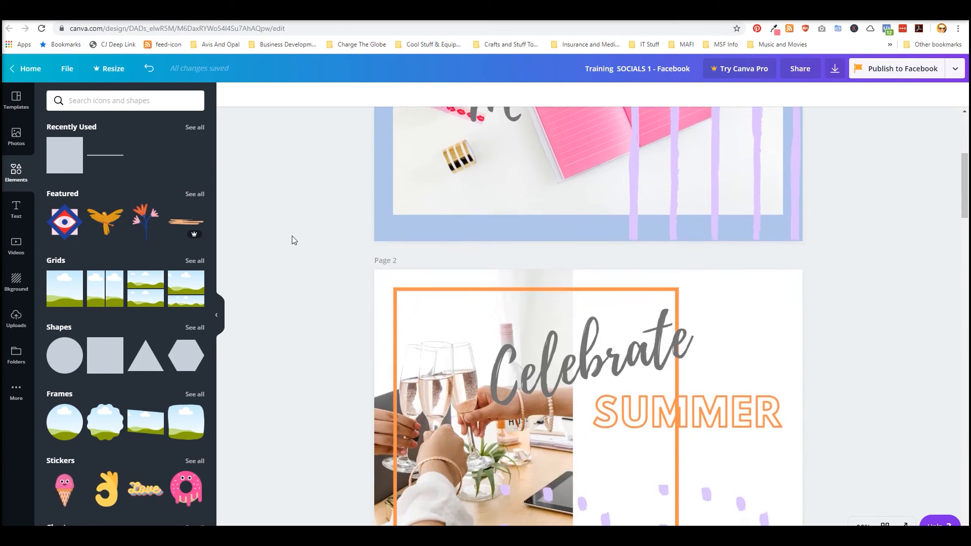
pyautogui.scroll(2, 281, 248)
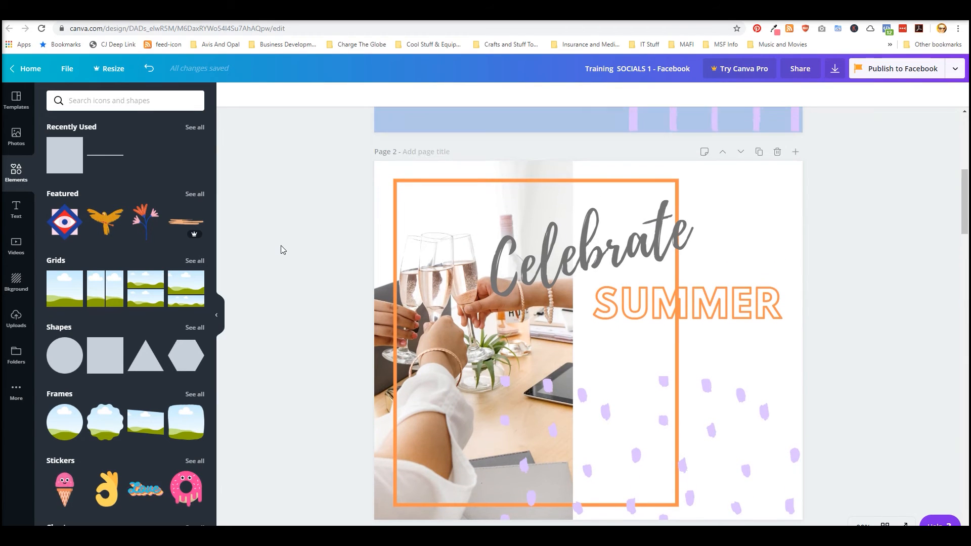
pyautogui.scroll(-2, 281, 245)
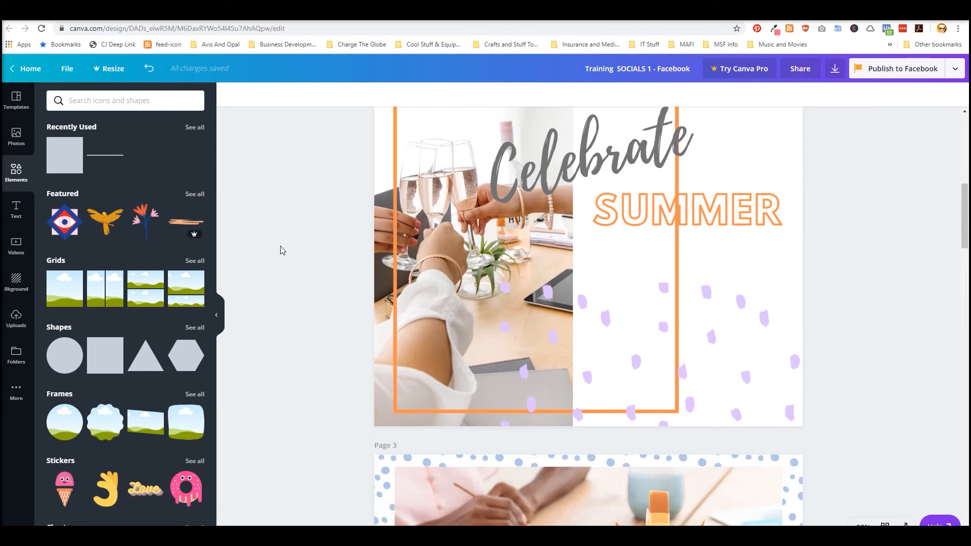
pyautogui.click(707, 296)
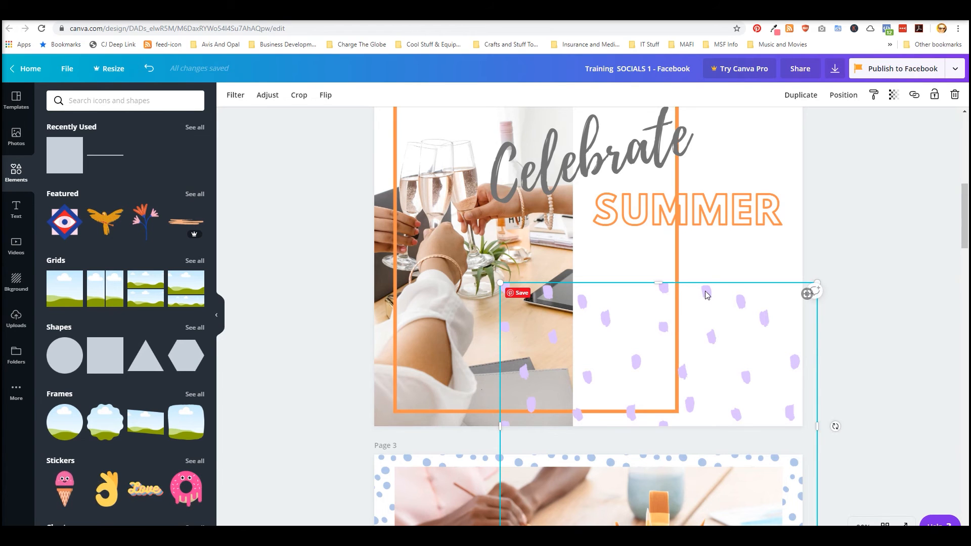
pyautogui.scroll(9, 879, 304)
pyautogui.click(878, 304)
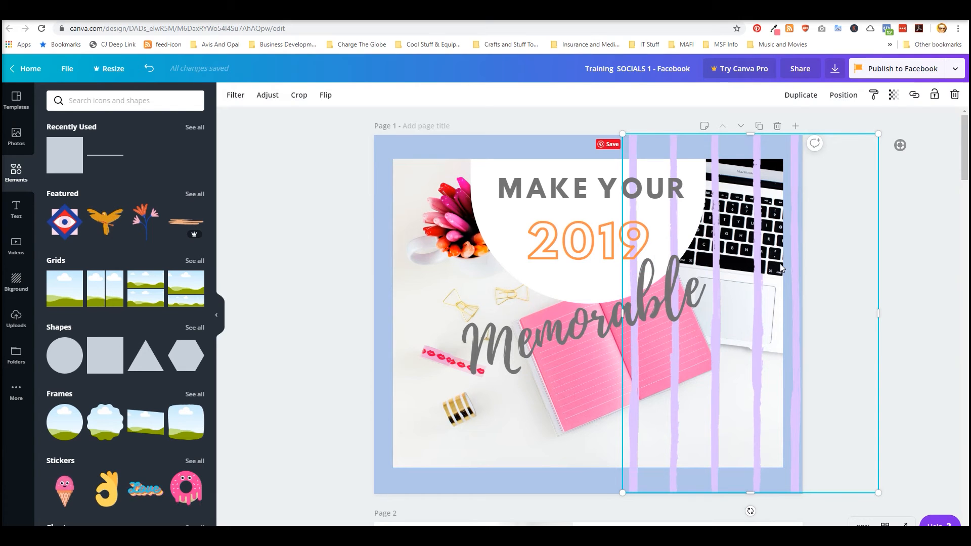
pyautogui.click(290, 227)
pyautogui.scroll(-8, 291, 229)
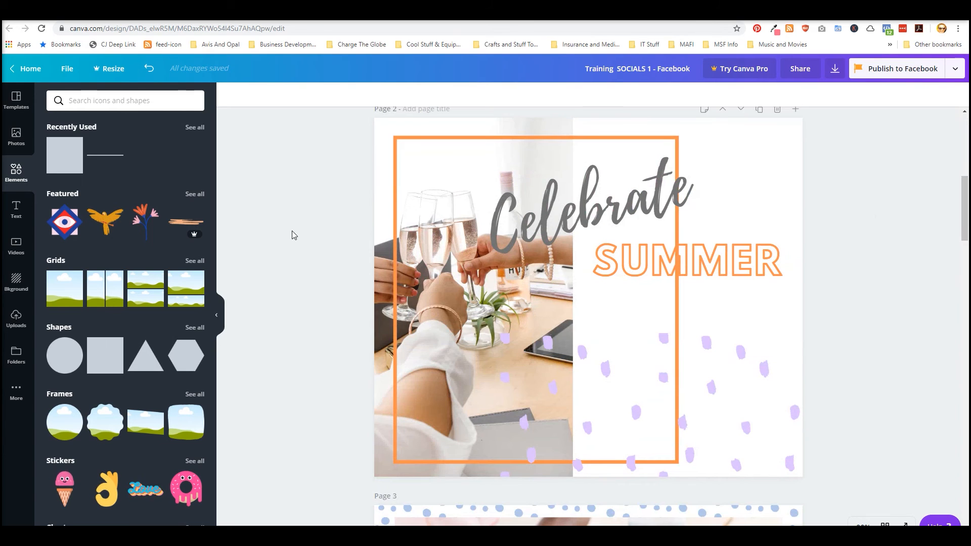
pyautogui.click(675, 335)
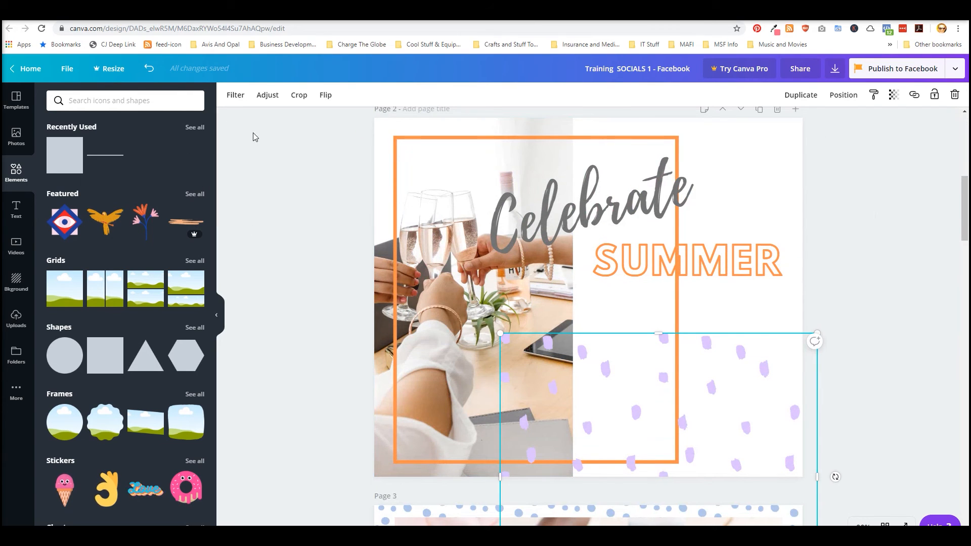
# Inspect the dotted border and layered rectangles on page 3 and the striped element on page 4, and show the background choices
pyautogui.scroll(-7, 289, 228)
pyautogui.click(396, 290)
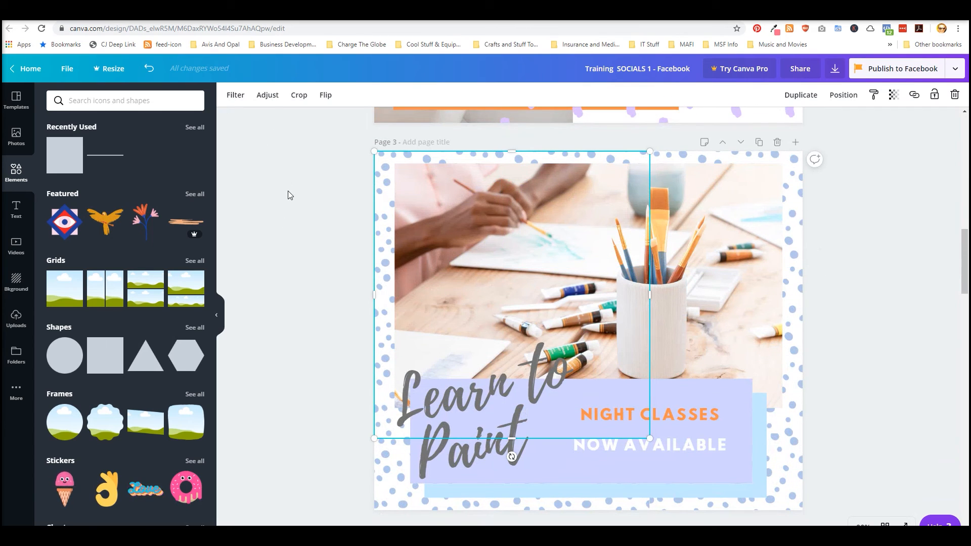
pyautogui.click(726, 400)
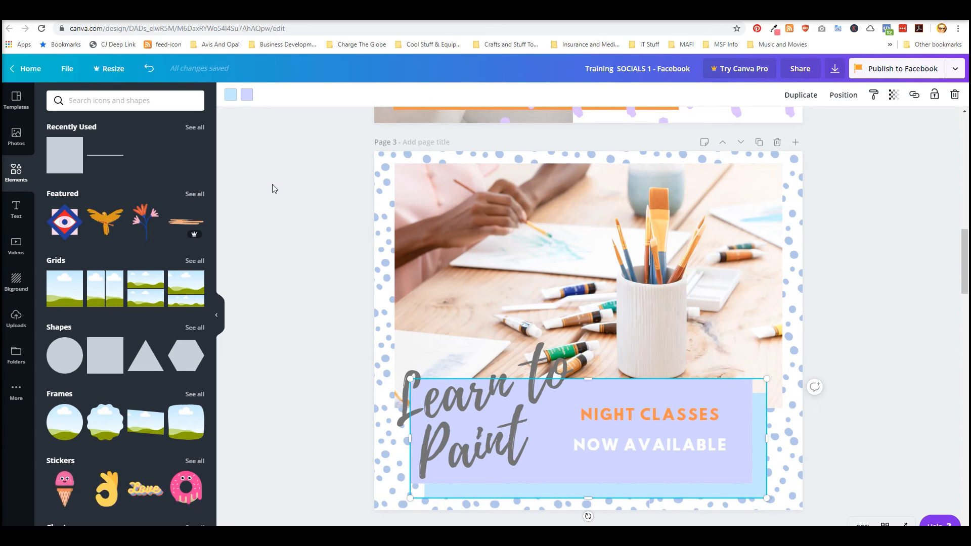
pyautogui.scroll(-9, 271, 188)
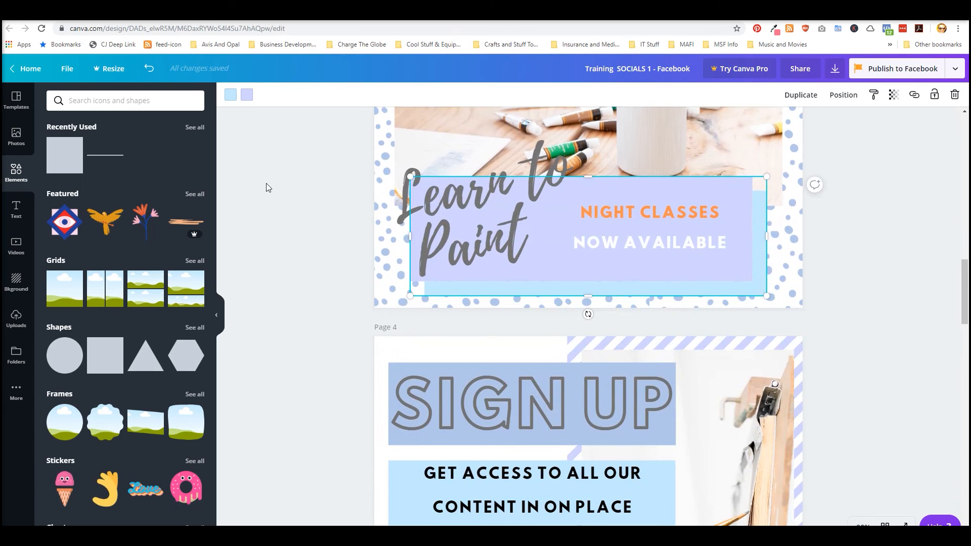
pyautogui.click(803, 279)
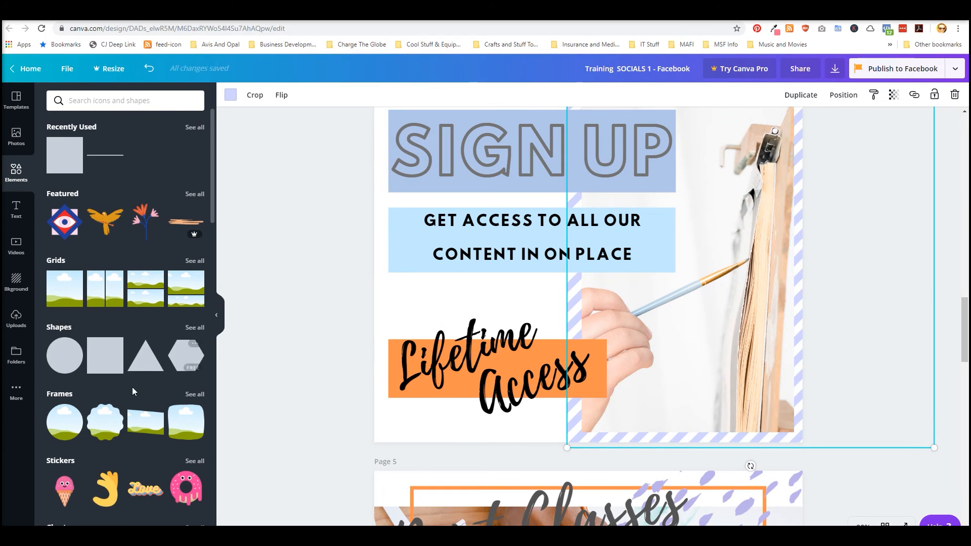
pyautogui.click(16, 281)
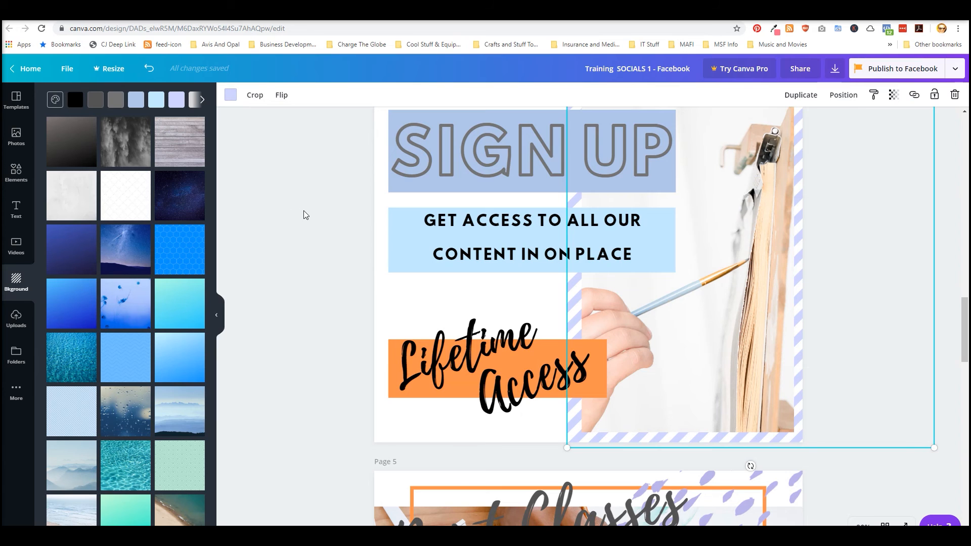
# Inspect the lilac droplet pattern on page 5, the SAVE 30% banner shape on page 6 and the blue frame on page 7
pyautogui.scroll(-6, 302, 215)
pyautogui.click(735, 273)
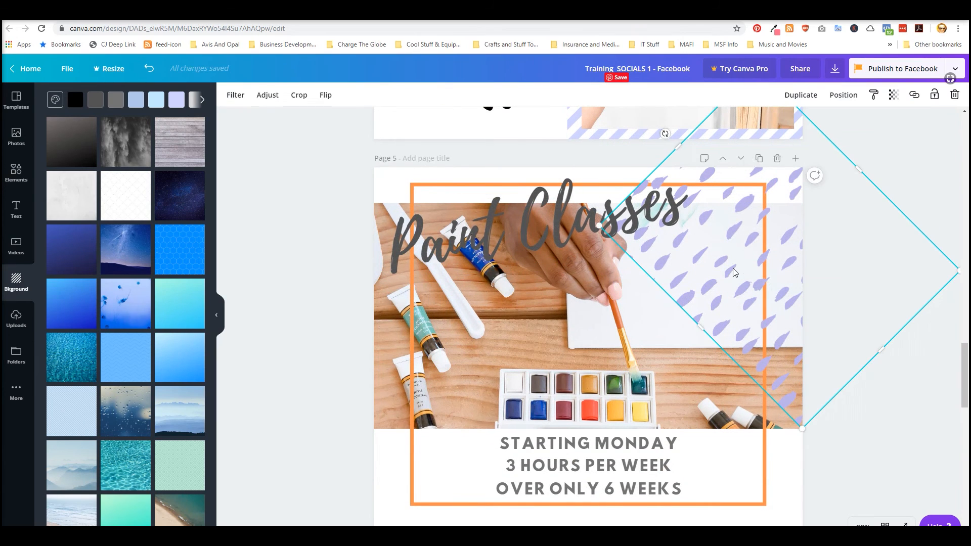
pyautogui.scroll(-9, 315, 254)
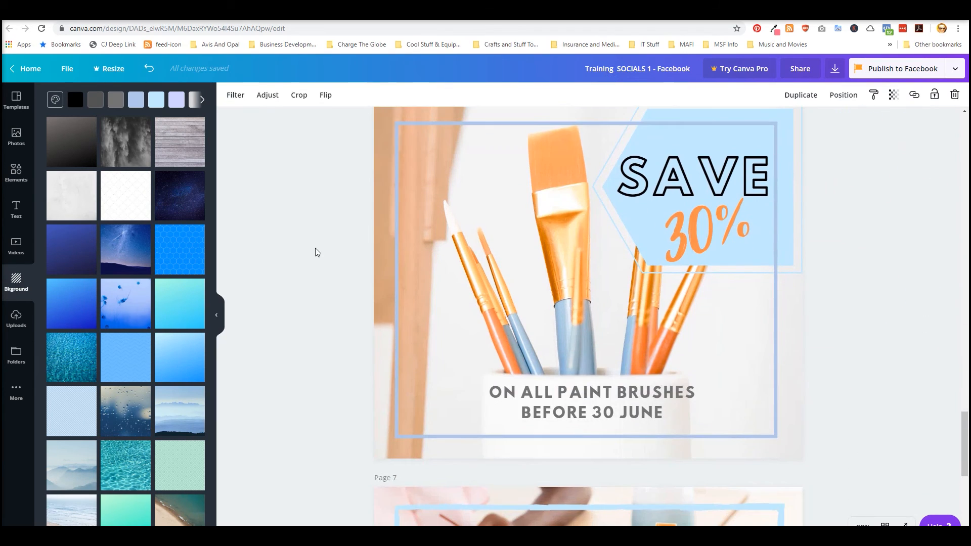
pyautogui.click(786, 115)
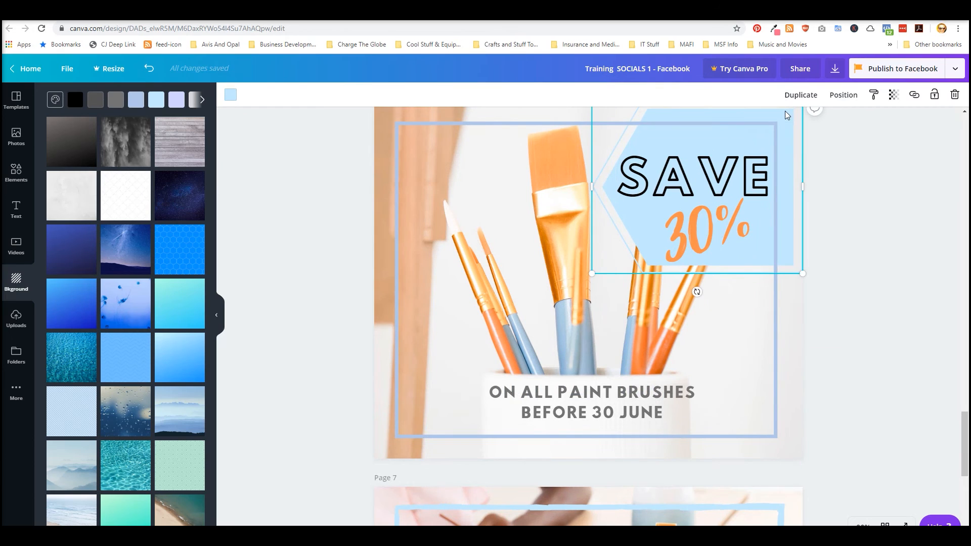
pyautogui.scroll(-6, 281, 238)
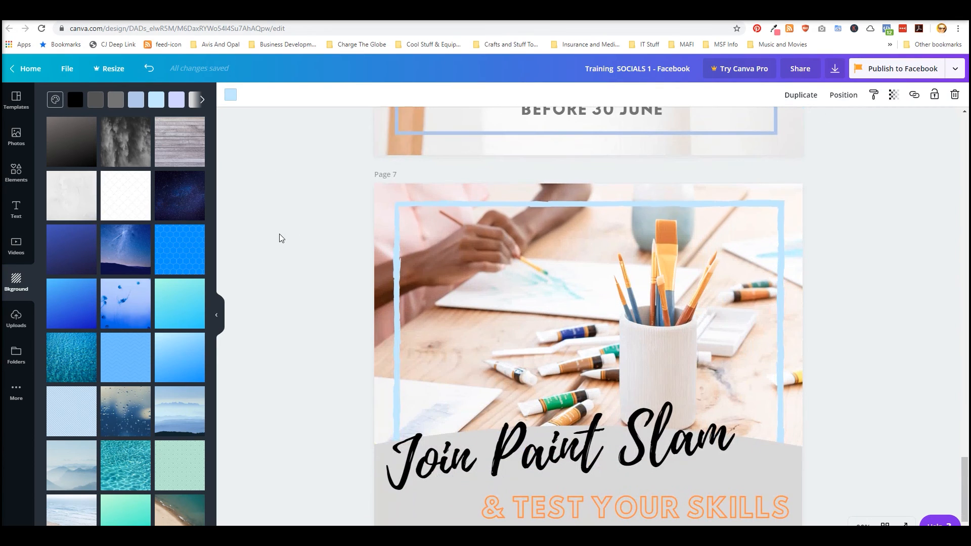
pyautogui.click(407, 206)
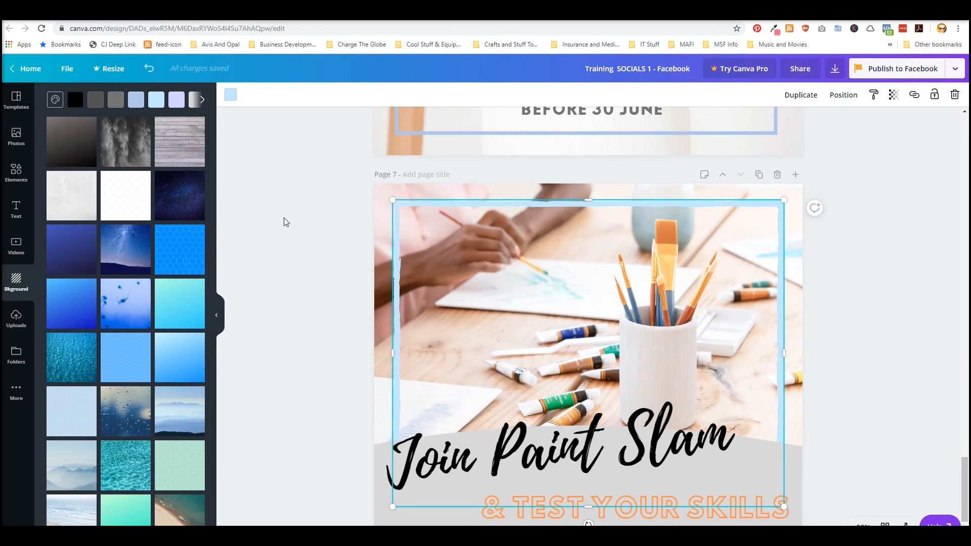
pyautogui.scroll(-1, 284, 221)
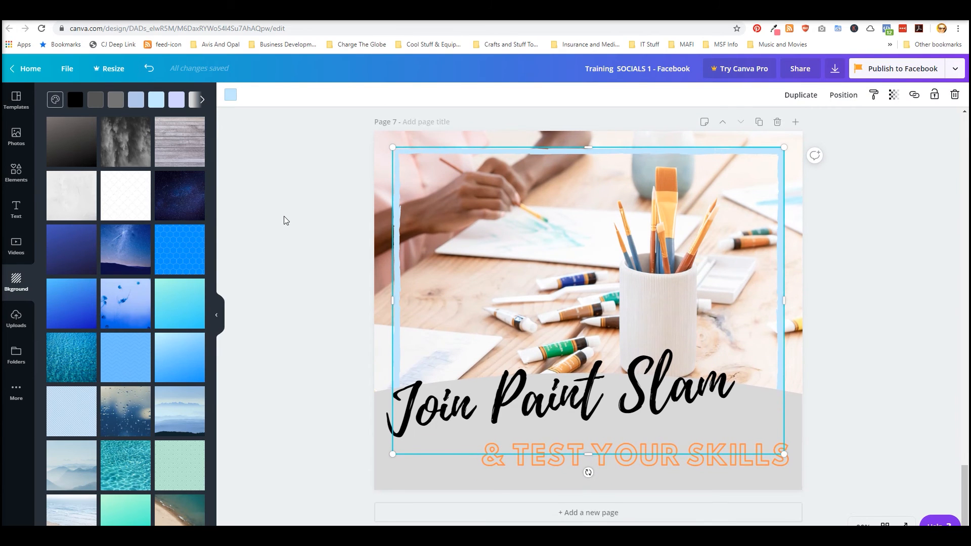
pyautogui.scroll(12, 285, 221)
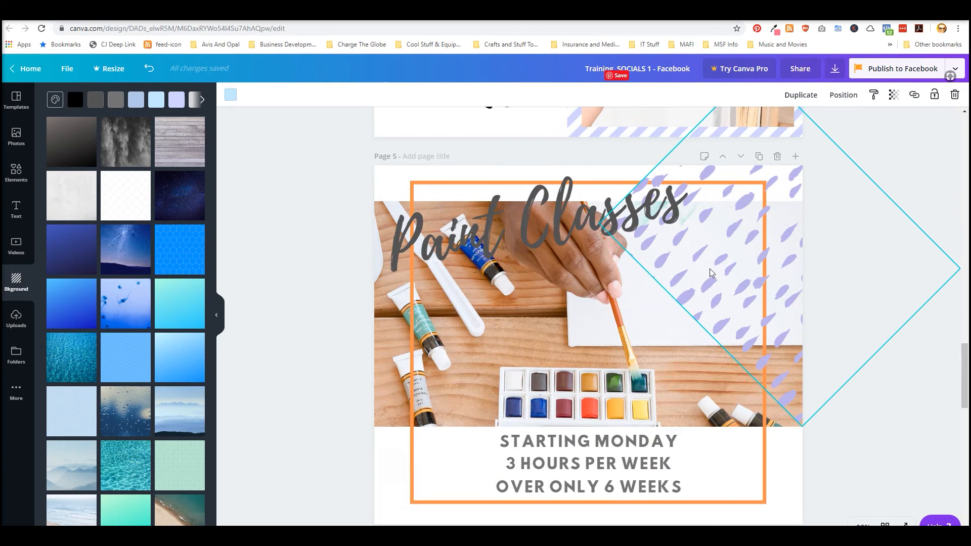
pyautogui.scroll(7, 299, 260)
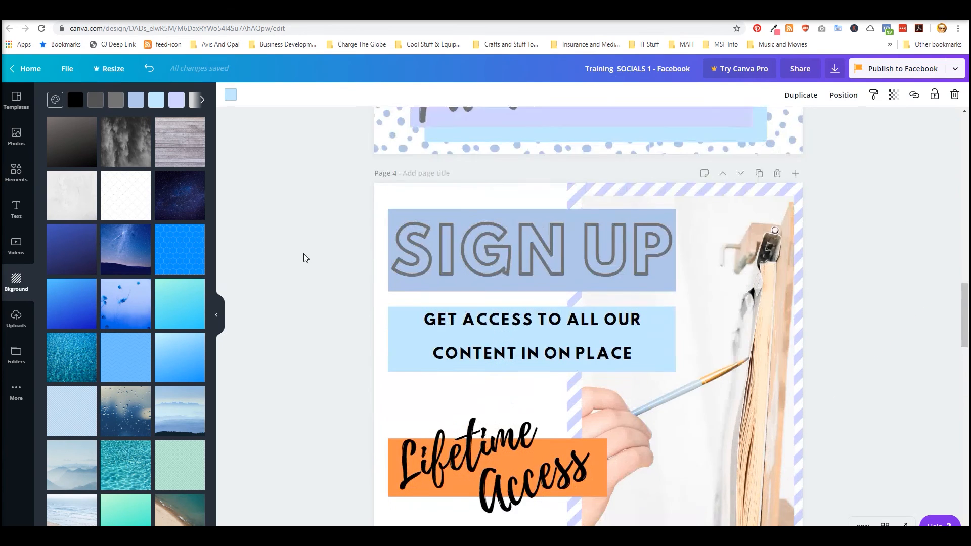
# Look through the full list of publishing options for the design, from Facebook Page to Microsoft PowerPoint
pyautogui.scroll(-9, 303, 258)
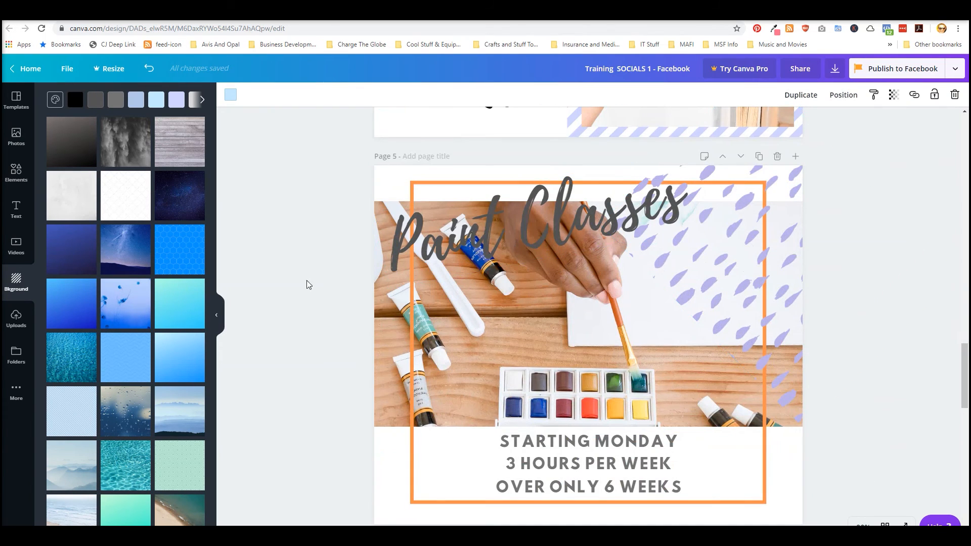
pyautogui.scroll(14, 309, 285)
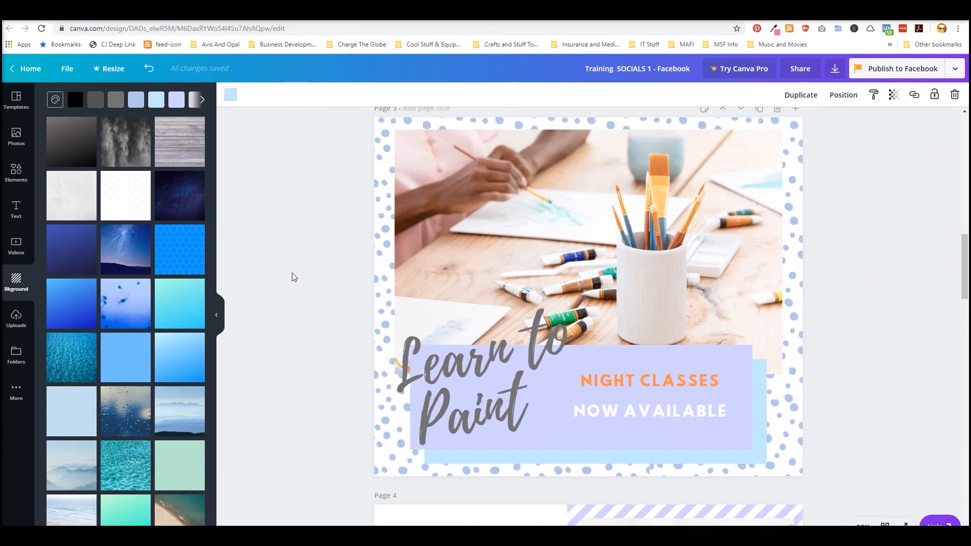
pyautogui.scroll(5, 293, 277)
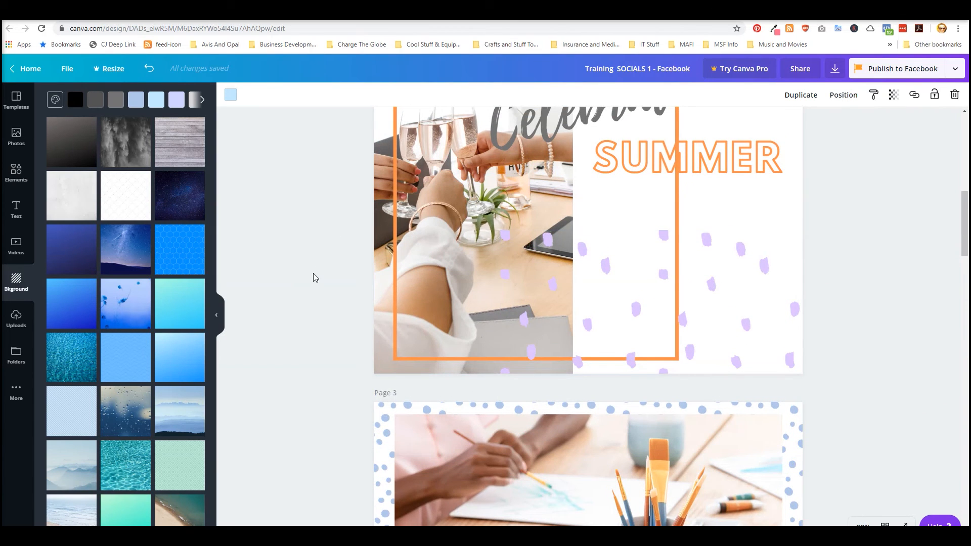
pyautogui.scroll(4, 311, 277)
pyautogui.scroll(6, 307, 275)
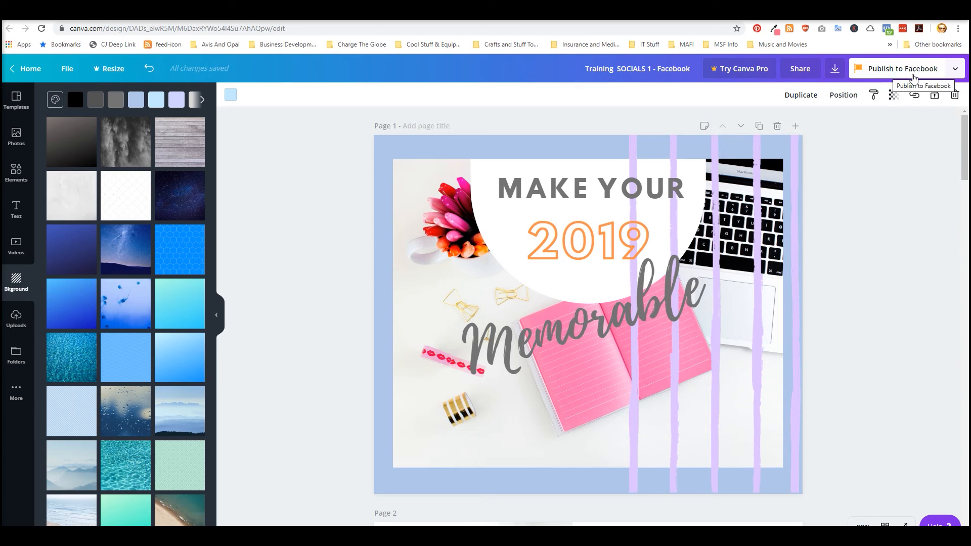
pyautogui.click(956, 70)
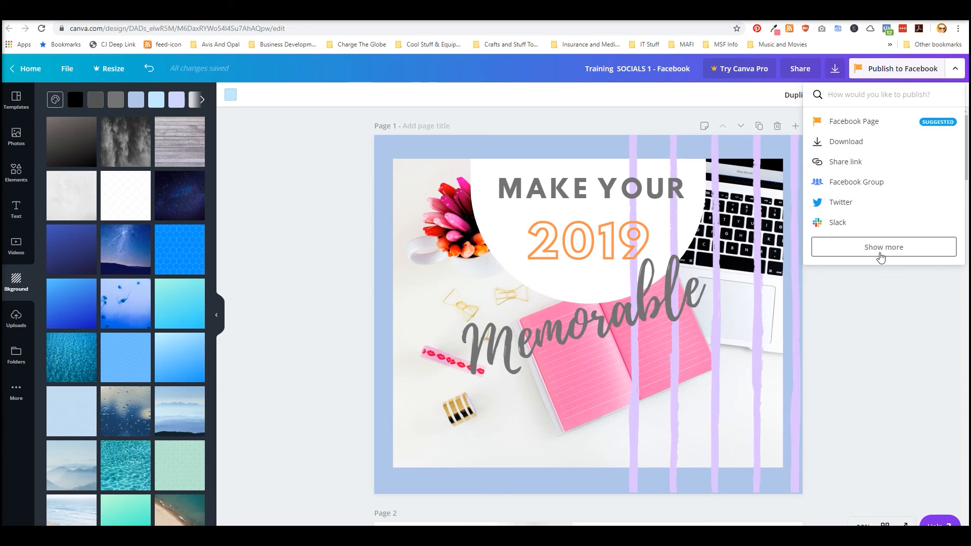
pyautogui.click(882, 252)
pyautogui.scroll(-3, 867, 221)
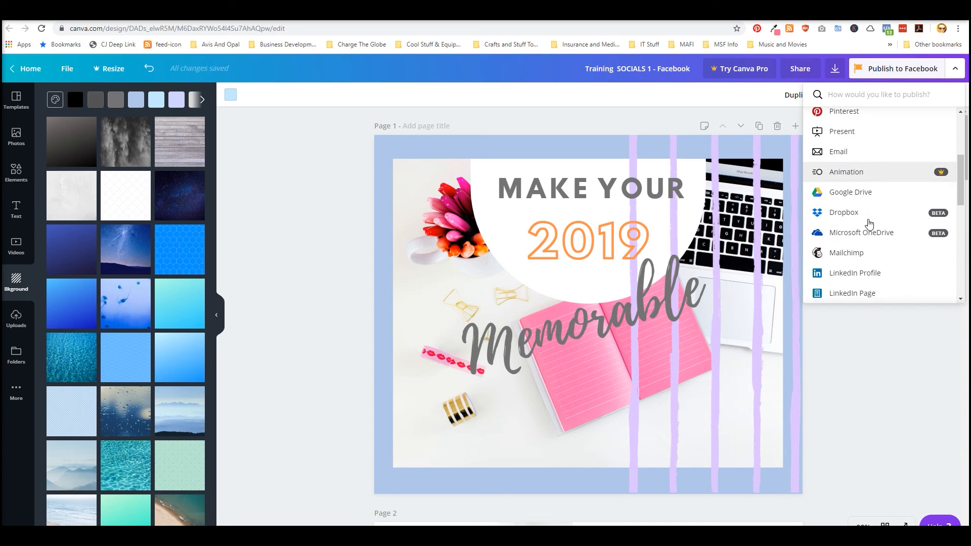
pyautogui.scroll(-6, 877, 253)
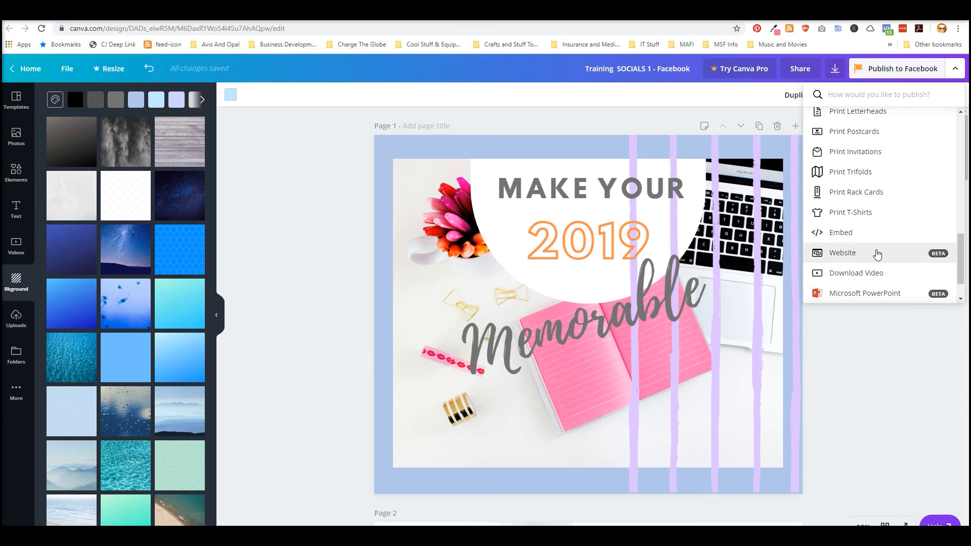
pyautogui.scroll(10, 877, 252)
pyautogui.scroll(2, 877, 251)
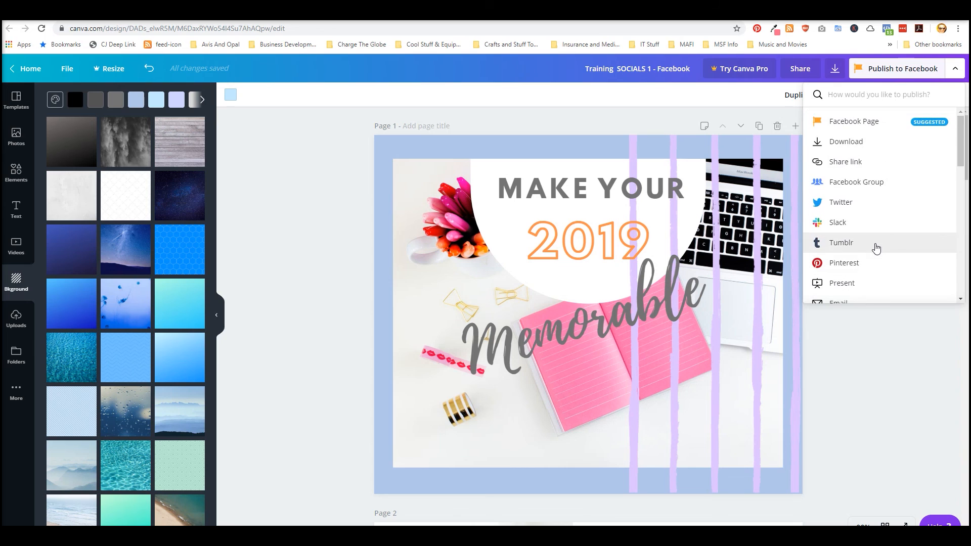
# Set up a PNG download of the design restricted to page 1
pyautogui.click(838, 144)
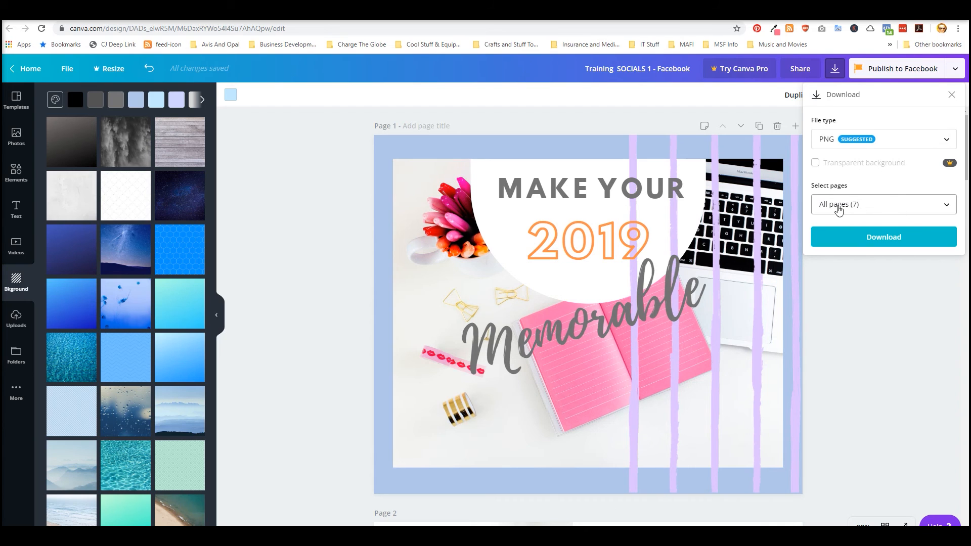
pyautogui.click(876, 212)
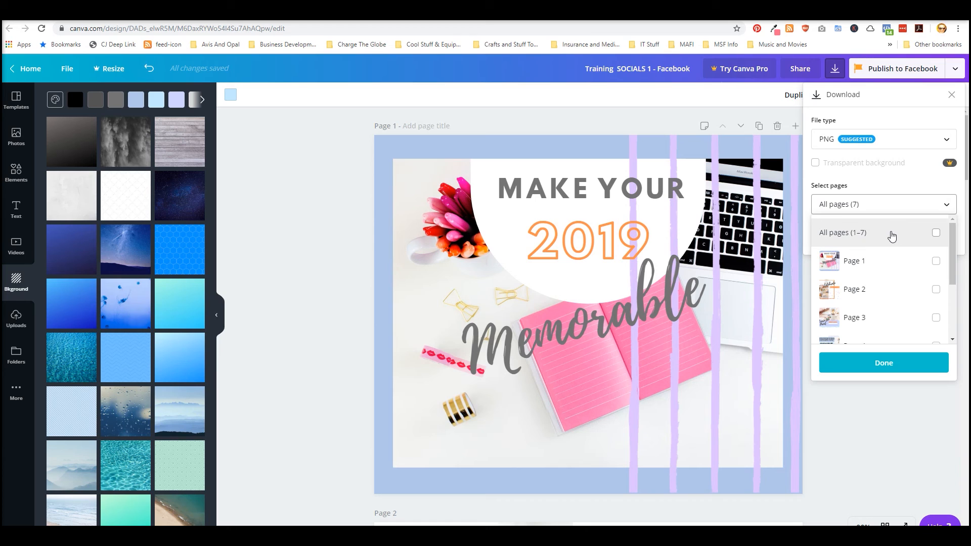
pyautogui.click(936, 262)
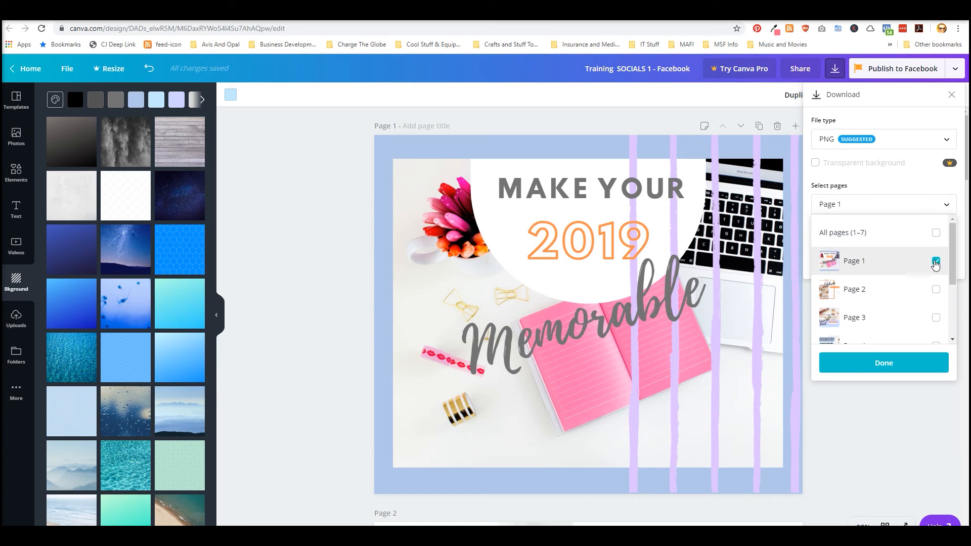
pyautogui.click(881, 365)
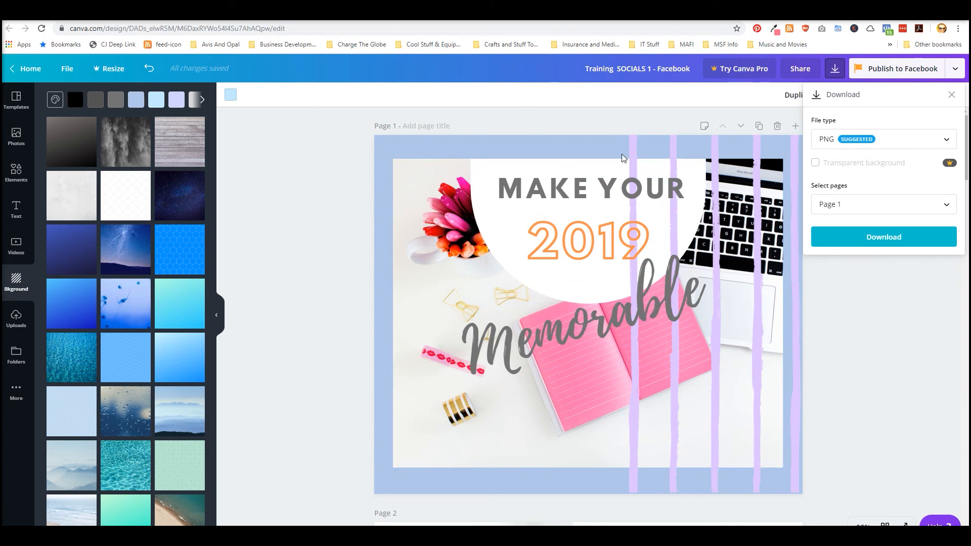
# Try to enable a transparent background for the PNG download, and dismiss the Canva Pro trial offer
pyautogui.click(719, 207)
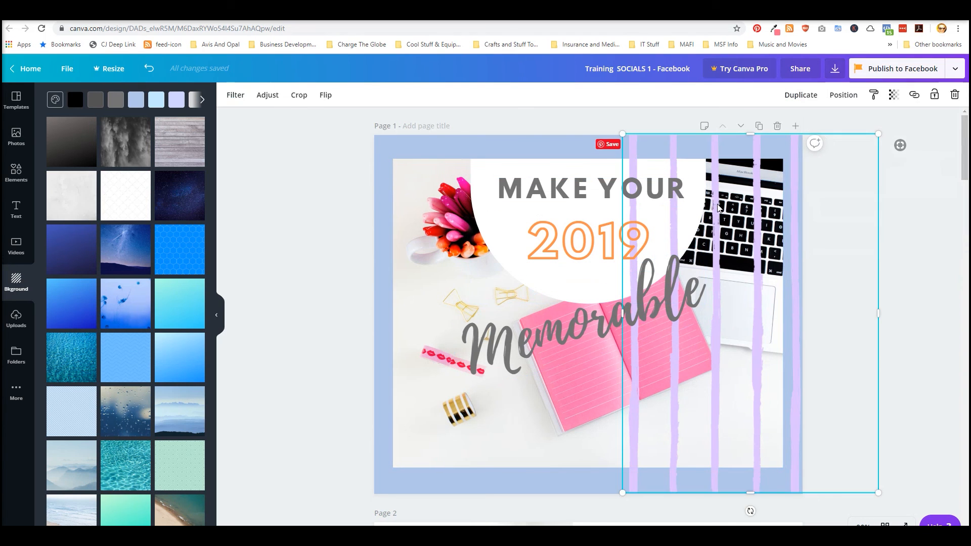
pyautogui.click(955, 69)
pyautogui.click(859, 142)
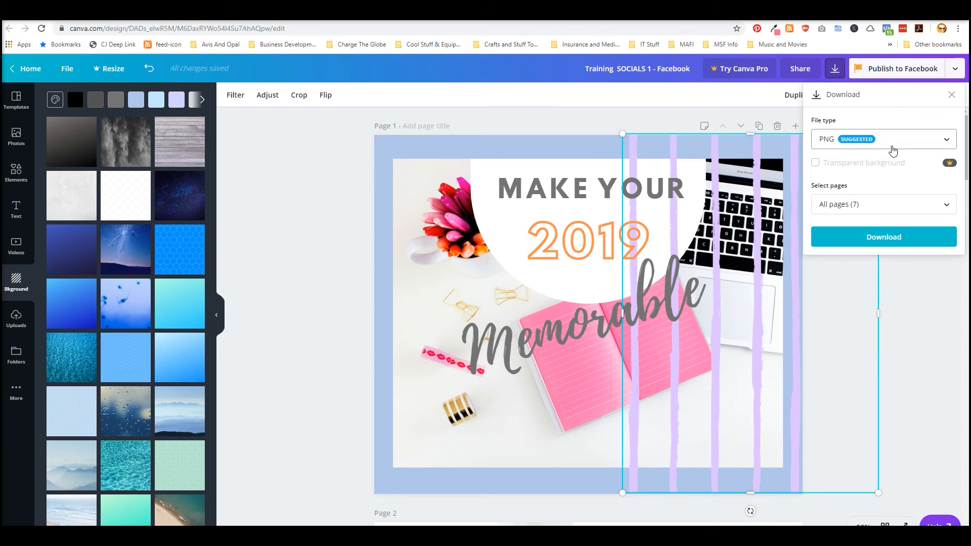
pyautogui.click(816, 163)
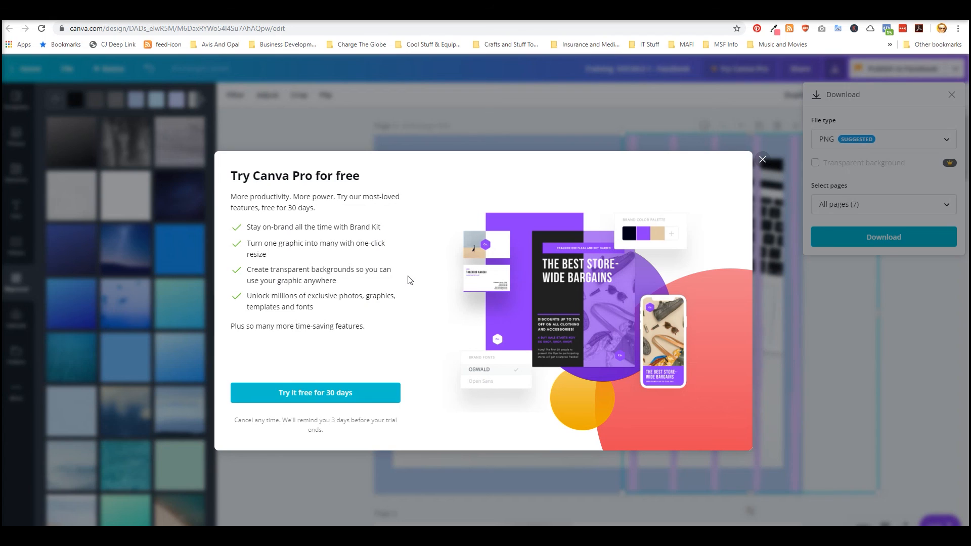
pyautogui.click(762, 161)
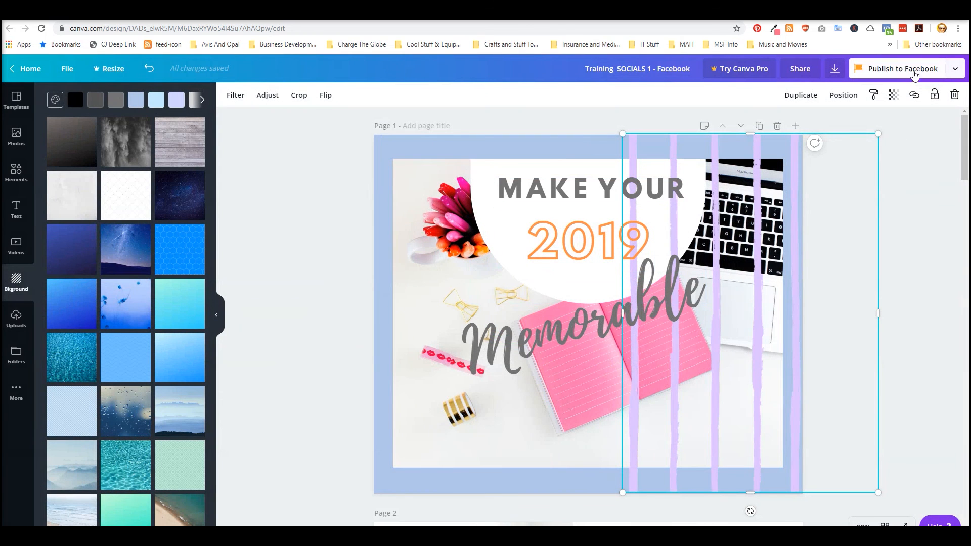
# Reopen the download settings, choose only page 1 as PNG, and close them without downloading
pyautogui.click(952, 75)
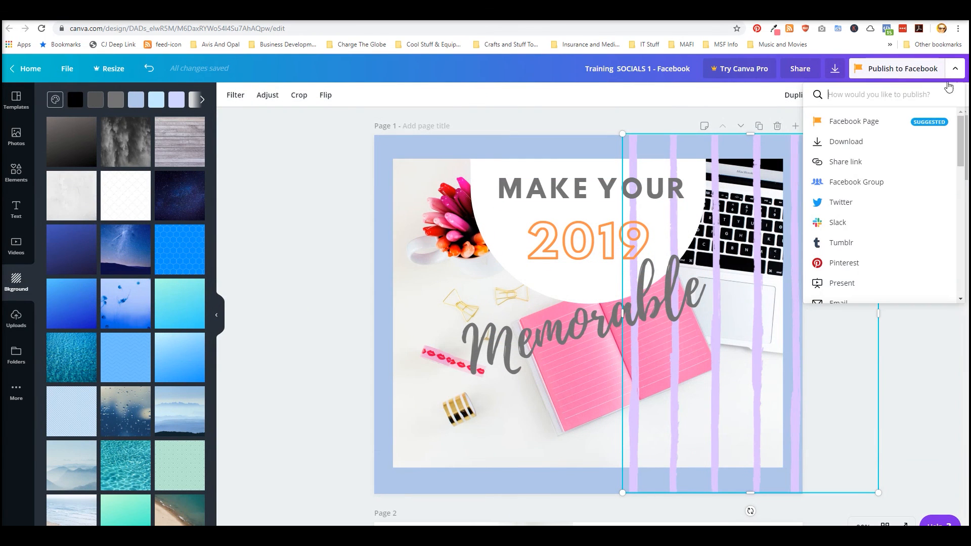
pyautogui.click(849, 144)
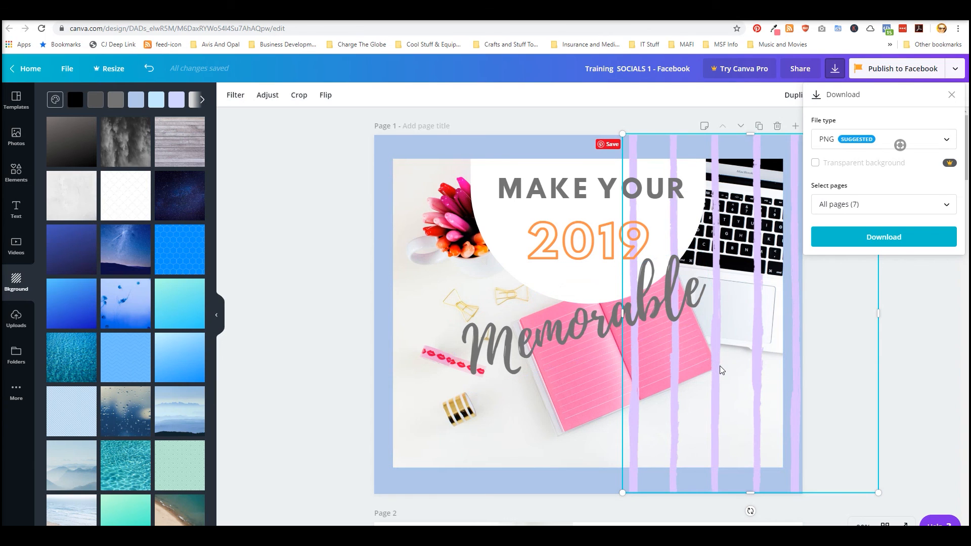
pyautogui.scroll(-10, 607, 292)
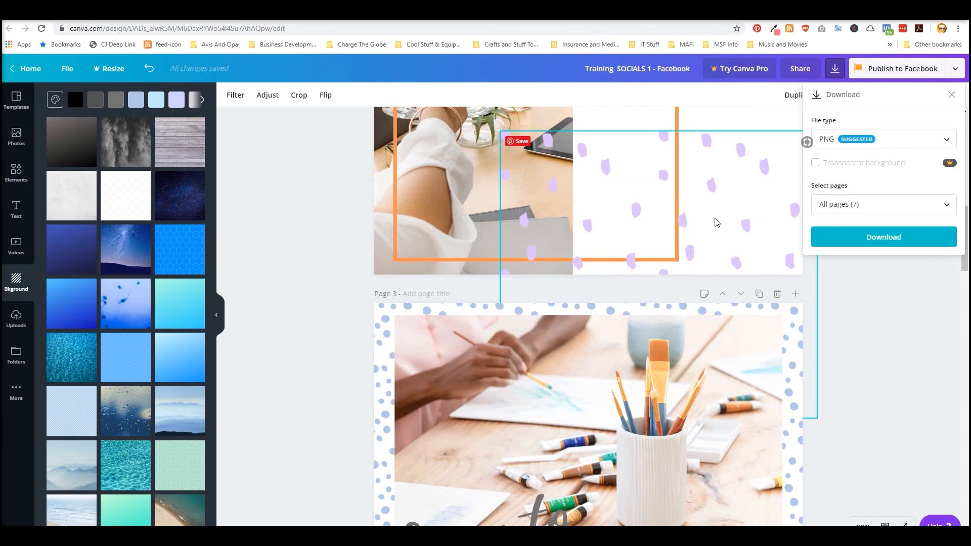
pyautogui.scroll(10, 719, 219)
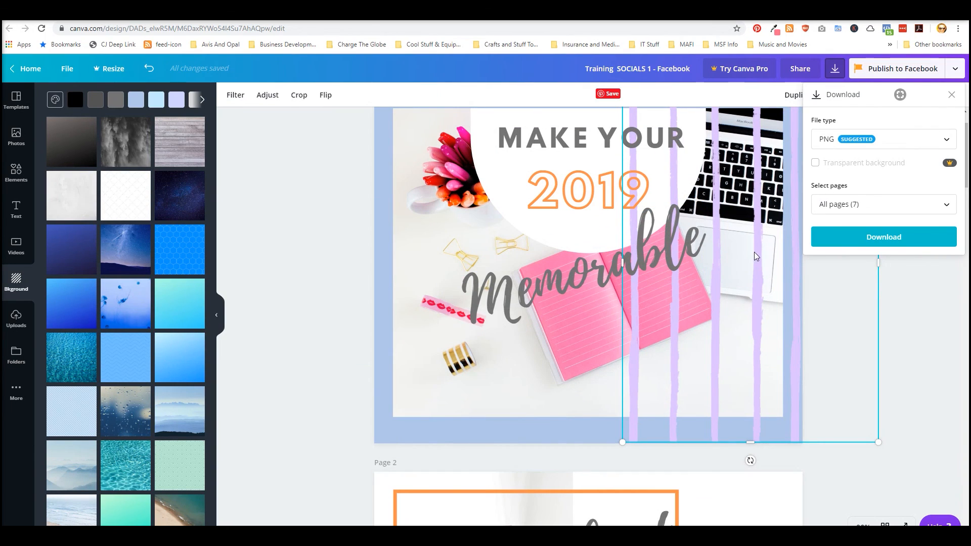
pyautogui.click(871, 205)
pyautogui.click(936, 262)
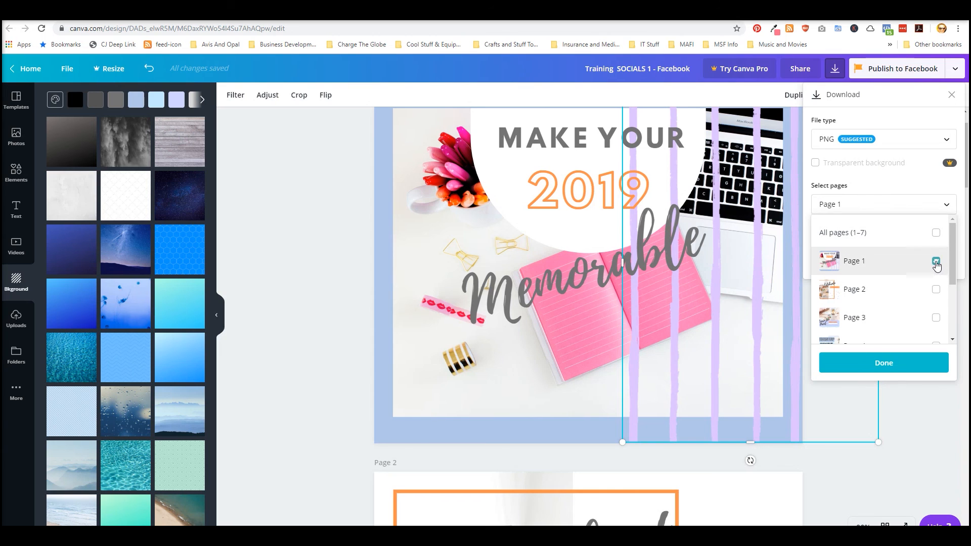
pyautogui.click(891, 371)
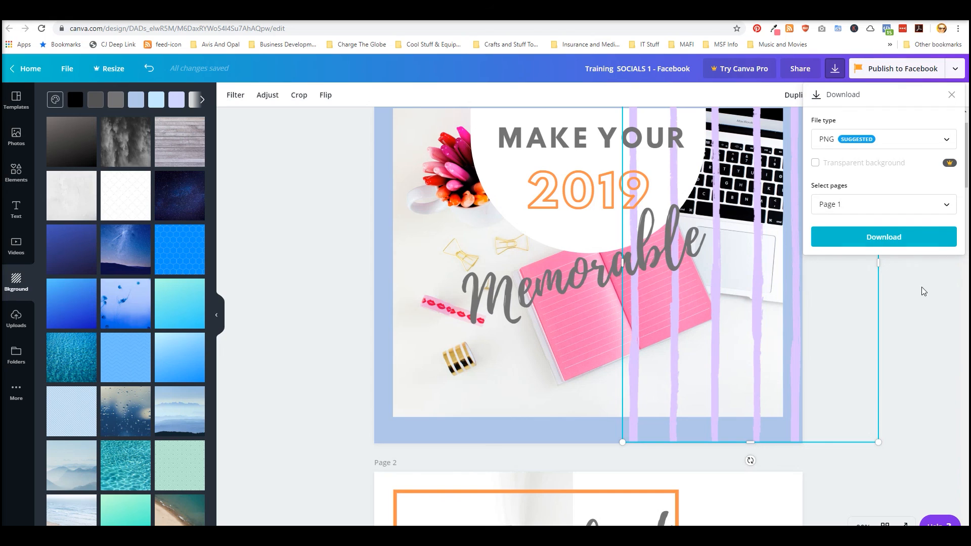
pyautogui.click(279, 242)
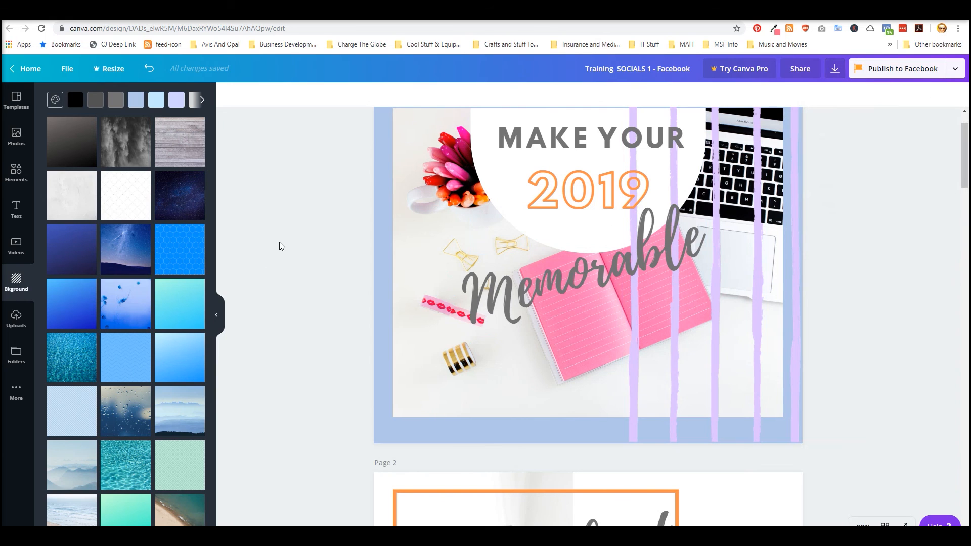
# Title page 1 "Monday FB"
pyautogui.scroll(-7, 280, 238)
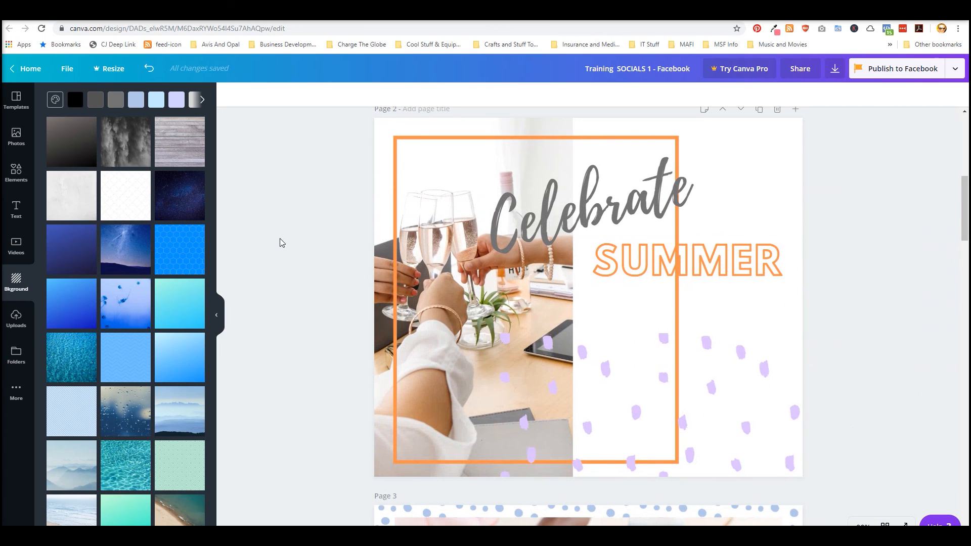
pyautogui.scroll(-10, 280, 238)
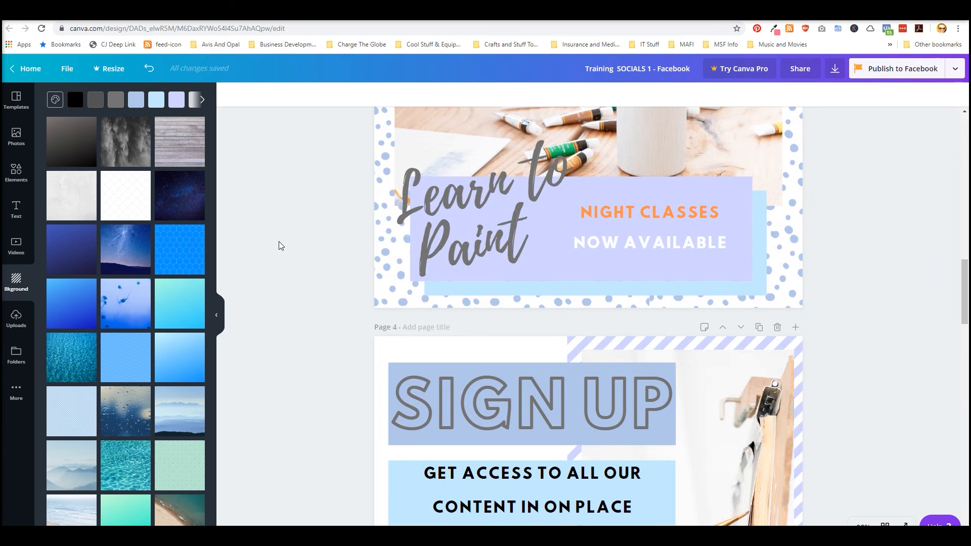
pyautogui.scroll(-6, 278, 242)
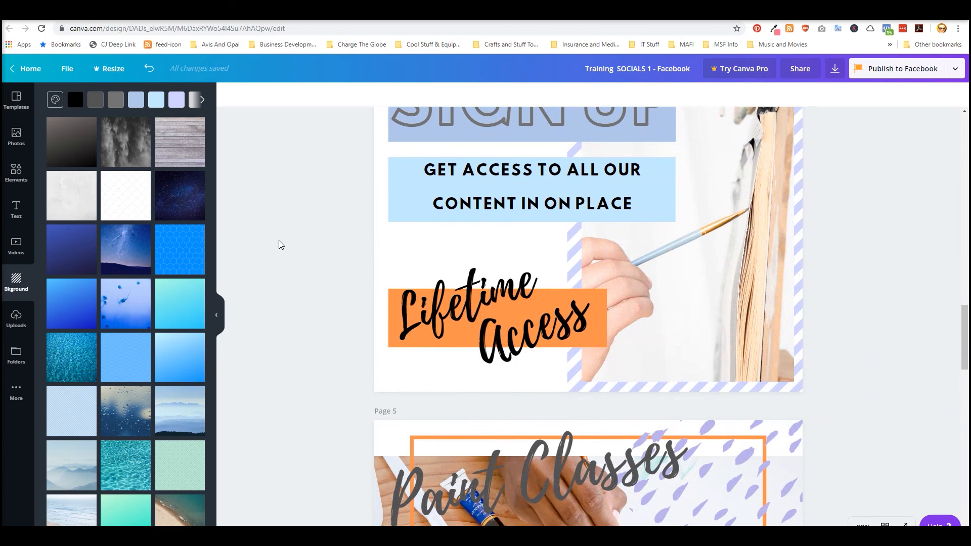
pyautogui.scroll(-7, 278, 241)
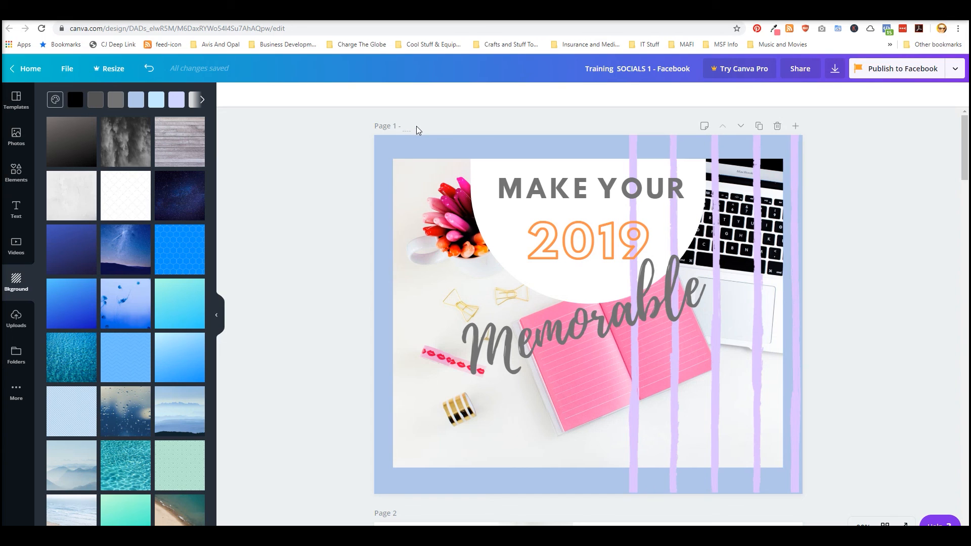
pyautogui.write('Monday FB')
pyautogui.click(331, 150)
pyautogui.scroll(-4, 317, 258)
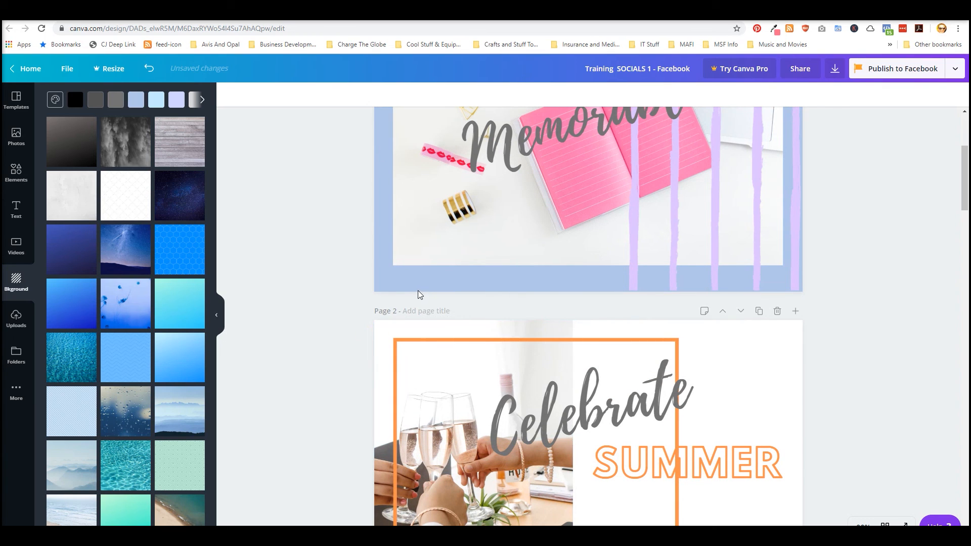
pyautogui.scroll(4, 314, 286)
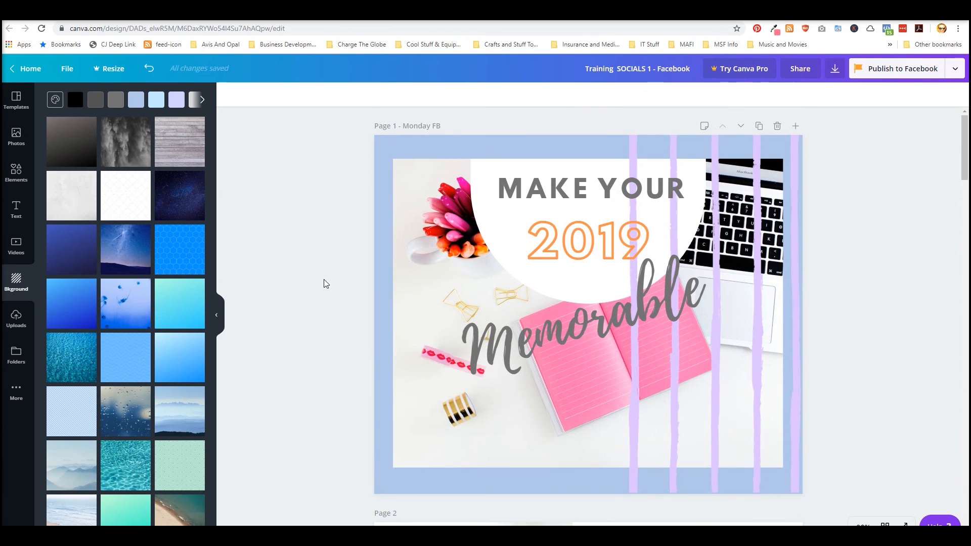